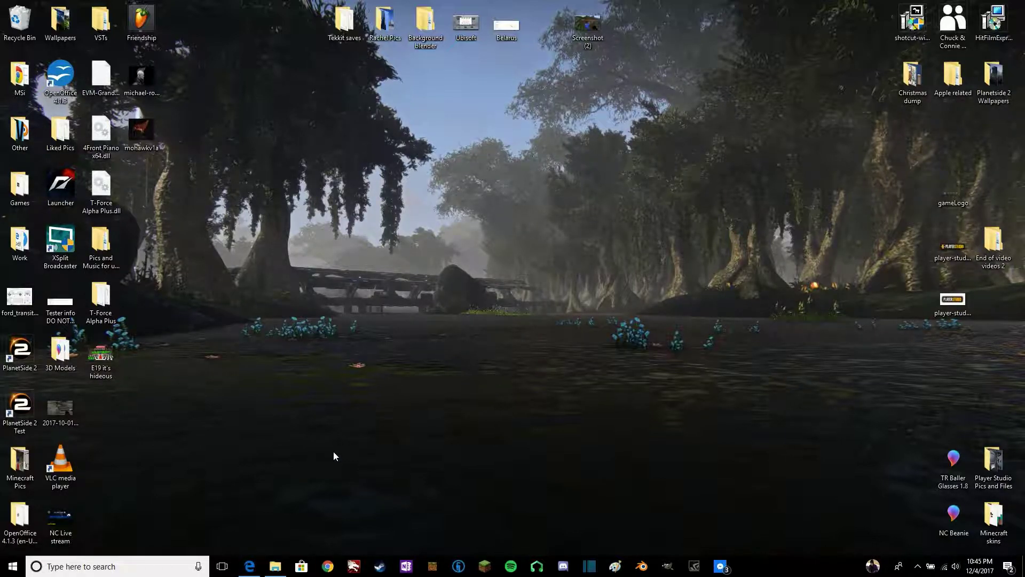
Bring up the Start menu and scroll its tiles toward the Media and Other group
{"action": "left_click", "coordinate": [15, 567]}
{"action": "scroll", "coordinate": [344, 464], "scroll_direction": "down", "scroll_amount": 3}
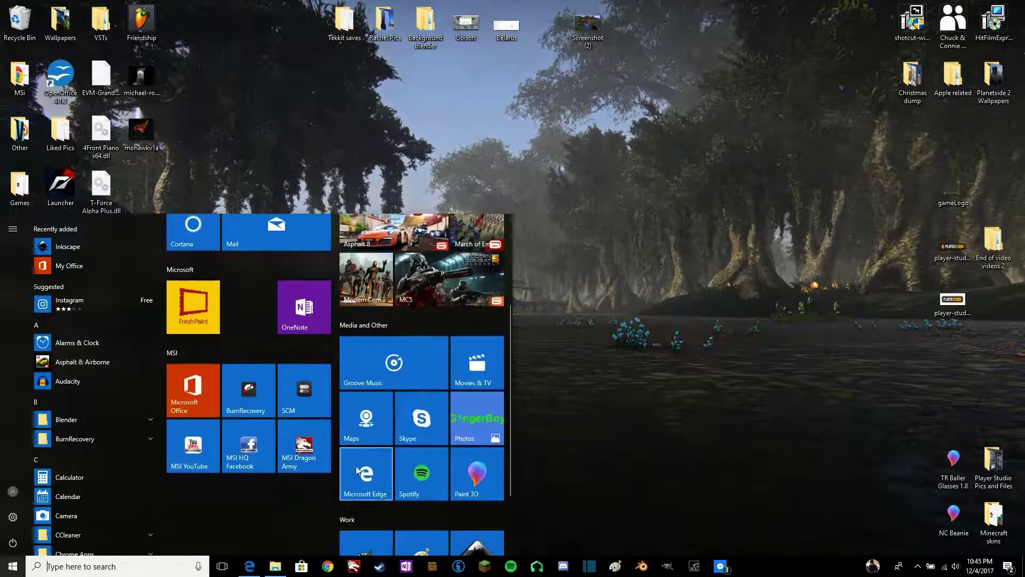
{"action": "left_click", "coordinate": [472, 415]}
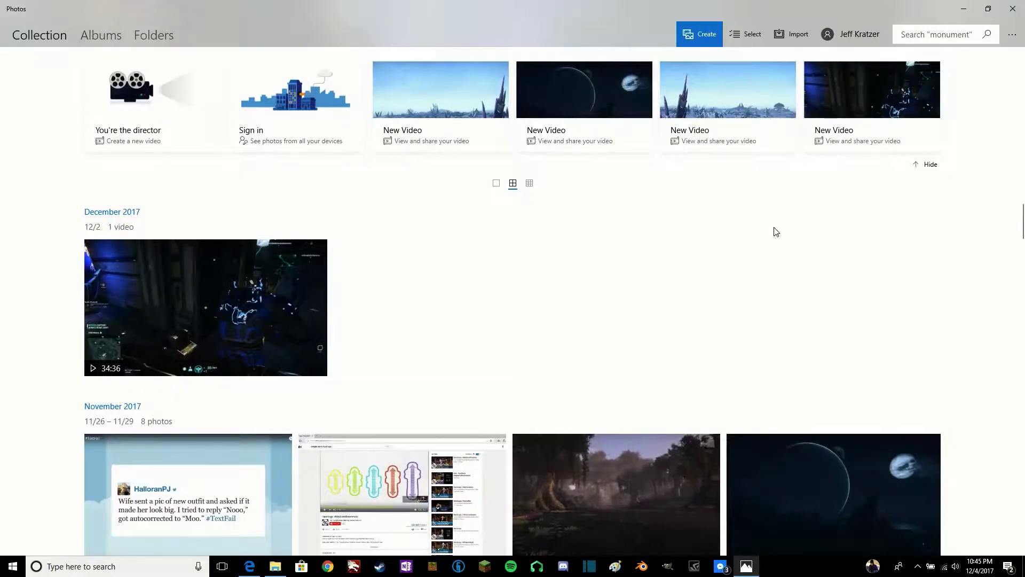
{"action": "left_click", "coordinate": [698, 33]}
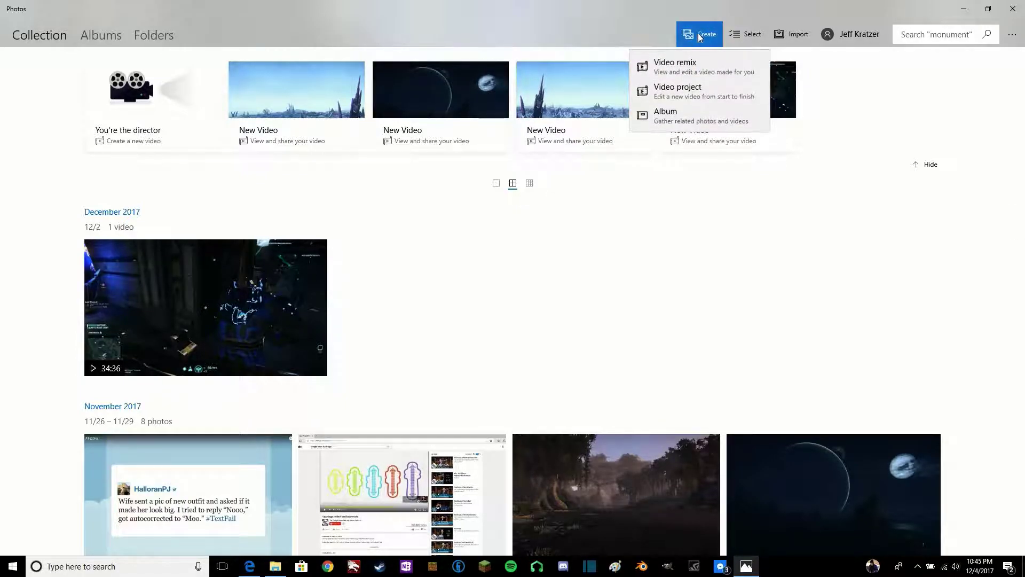
{"action": "left_click", "coordinate": [688, 95]}
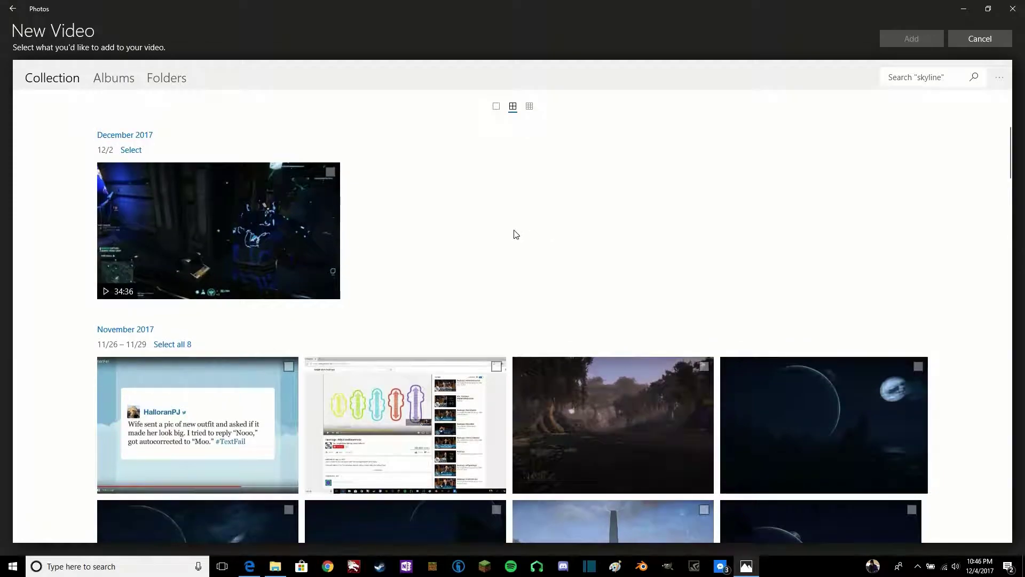
{"action": "scroll", "coordinate": [843, 231], "scroll_direction": "down", "scroll_amount": 3}
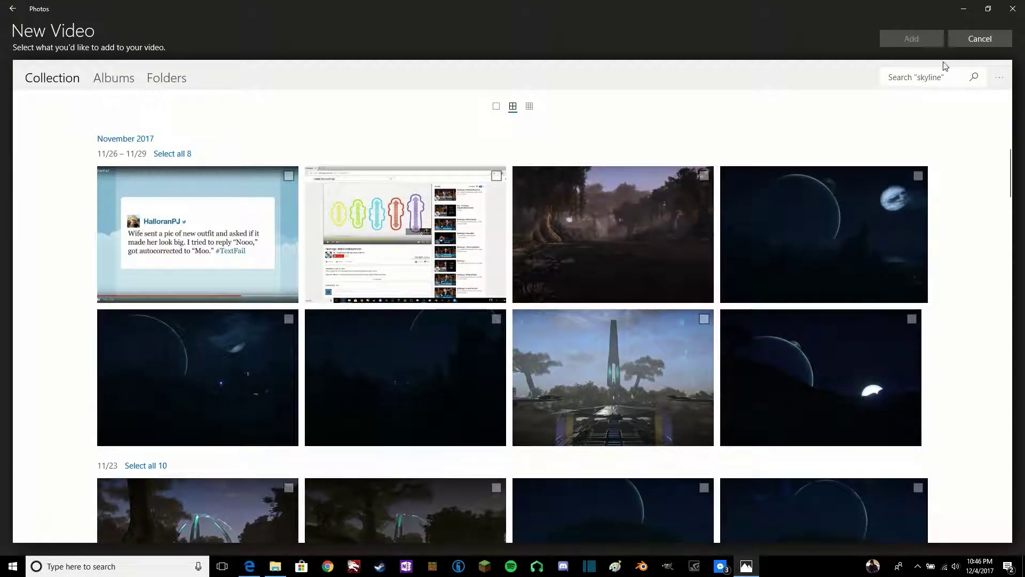
{"action": "left_click", "coordinate": [980, 39]}
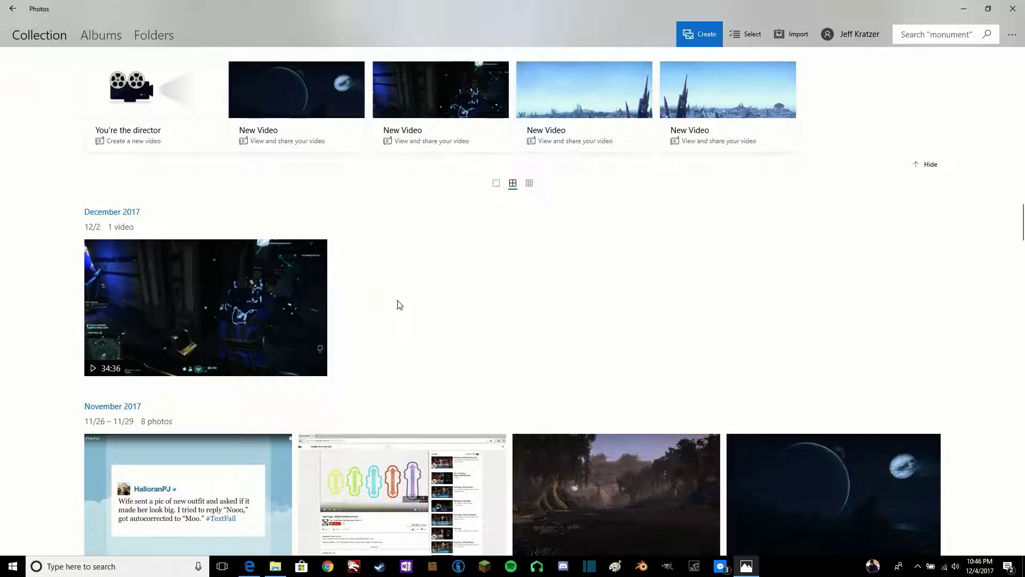
{"action": "scroll", "coordinate": [481, 263], "scroll_direction": "down", "scroll_amount": 3}
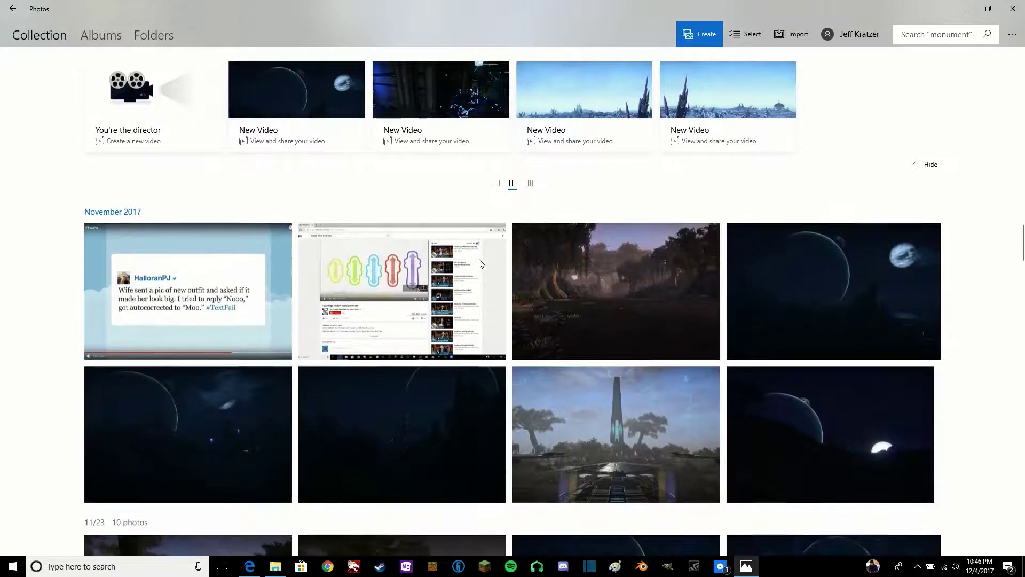
{"action": "scroll", "coordinate": [875, 388], "scroll_direction": "down", "scroll_amount": 1}
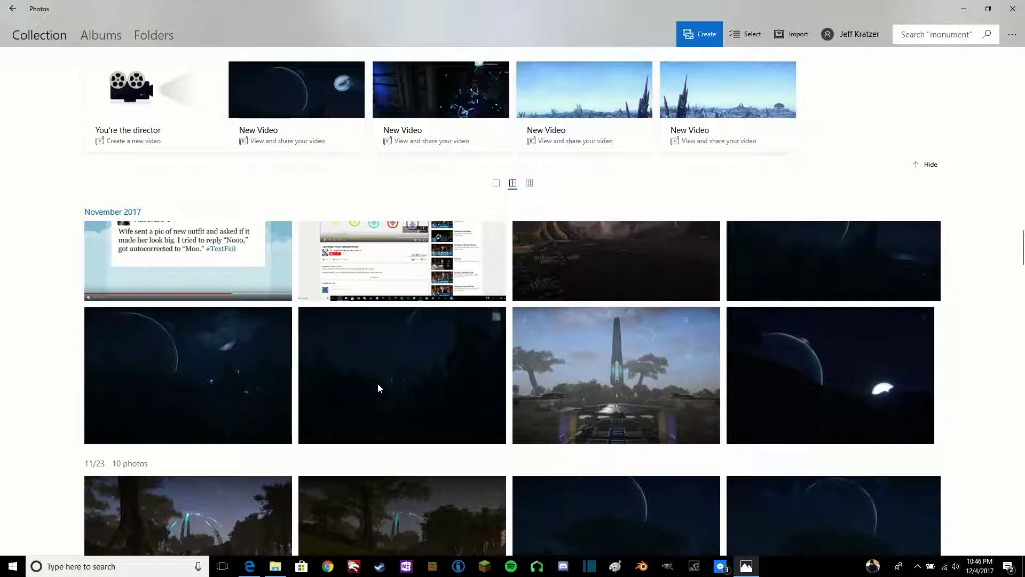
{"action": "scroll", "coordinate": [299, 406], "scroll_direction": "down", "scroll_amount": 3}
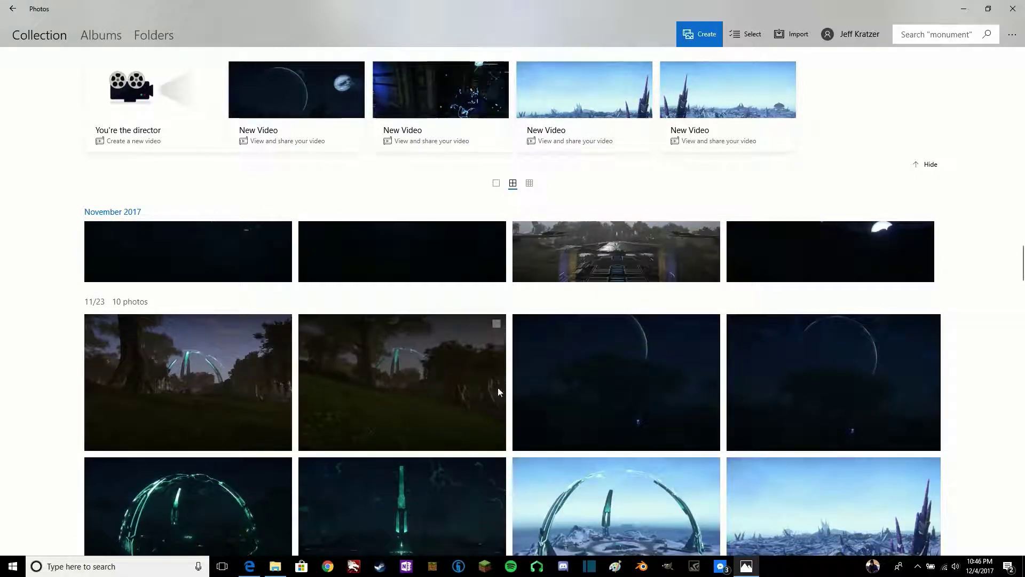
{"action": "scroll", "coordinate": [496, 401], "scroll_direction": "up", "scroll_amount": 8}
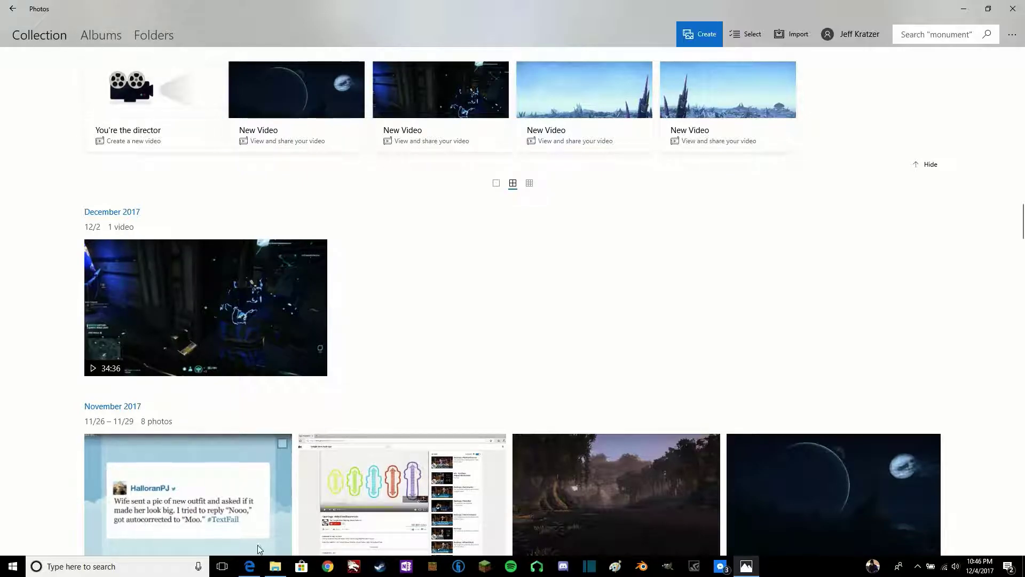
{"action": "right_click", "coordinate": [279, 570]}
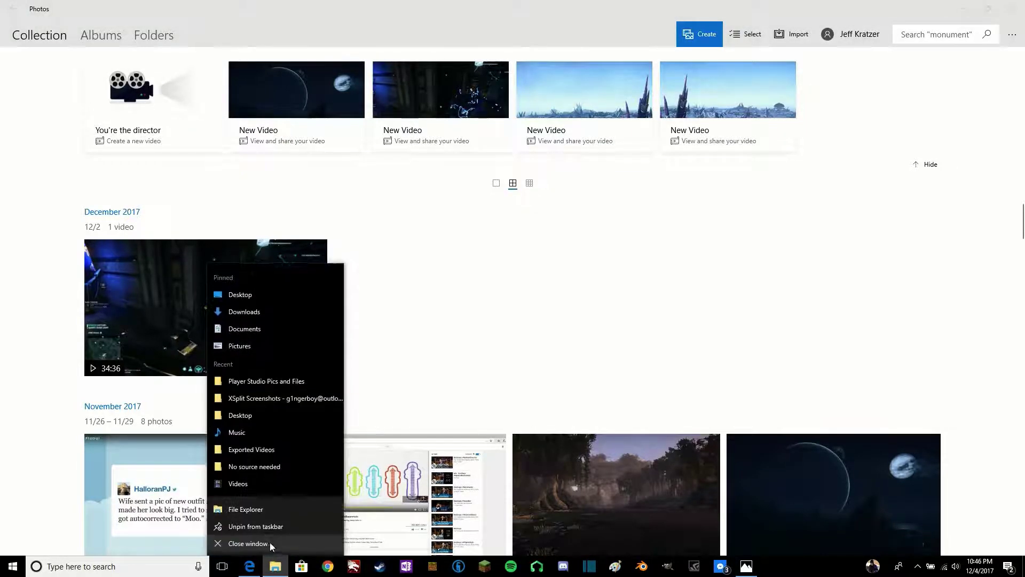
{"action": "left_click", "coordinate": [254, 507]}
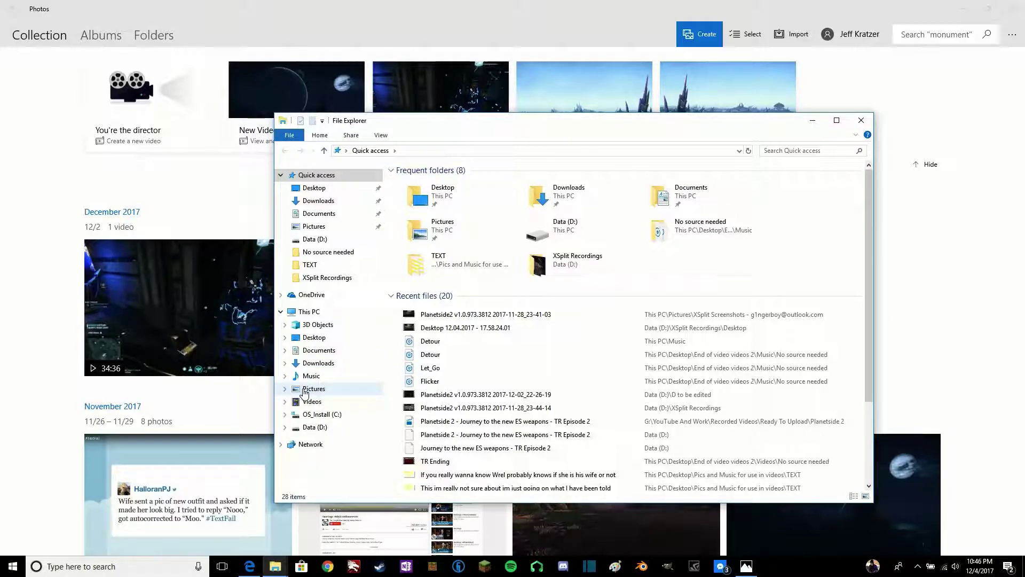
{"action": "left_click", "coordinate": [812, 120]}
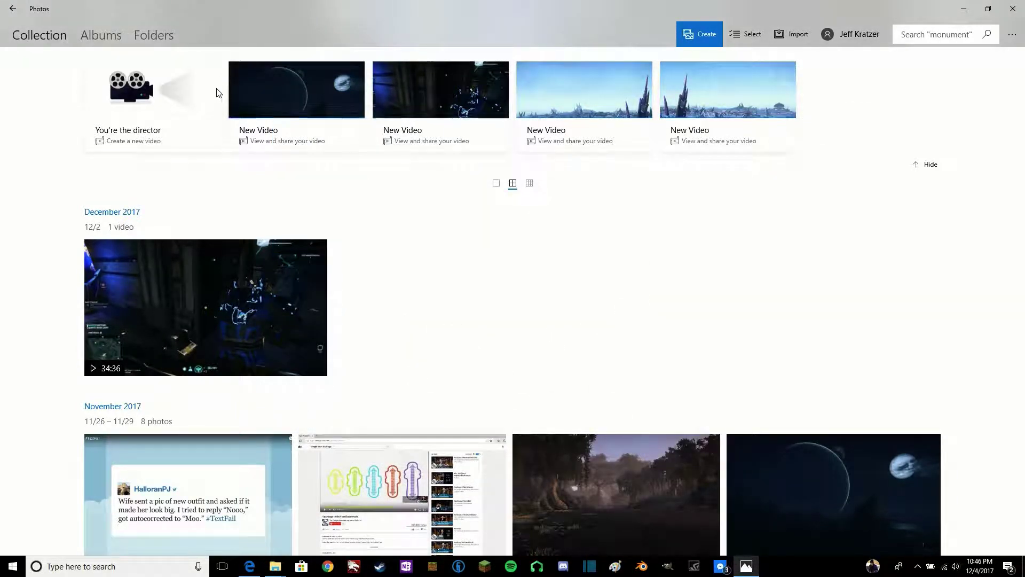
{"action": "mouse_move", "coordinate": [434, 89]}
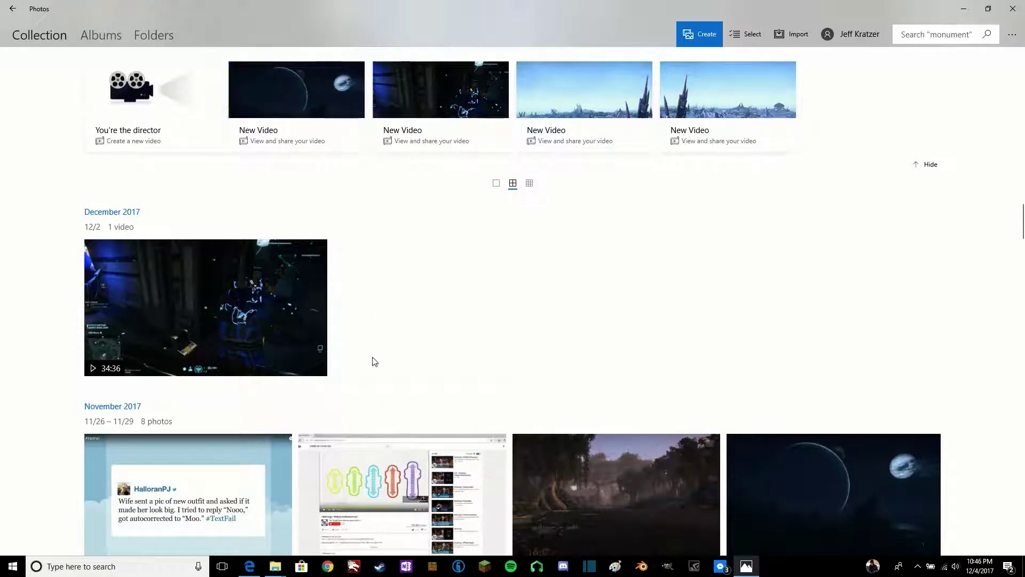
Show the library by folder, cancelling an attempt to add another source folder
{"action": "left_click", "coordinate": [162, 34]}
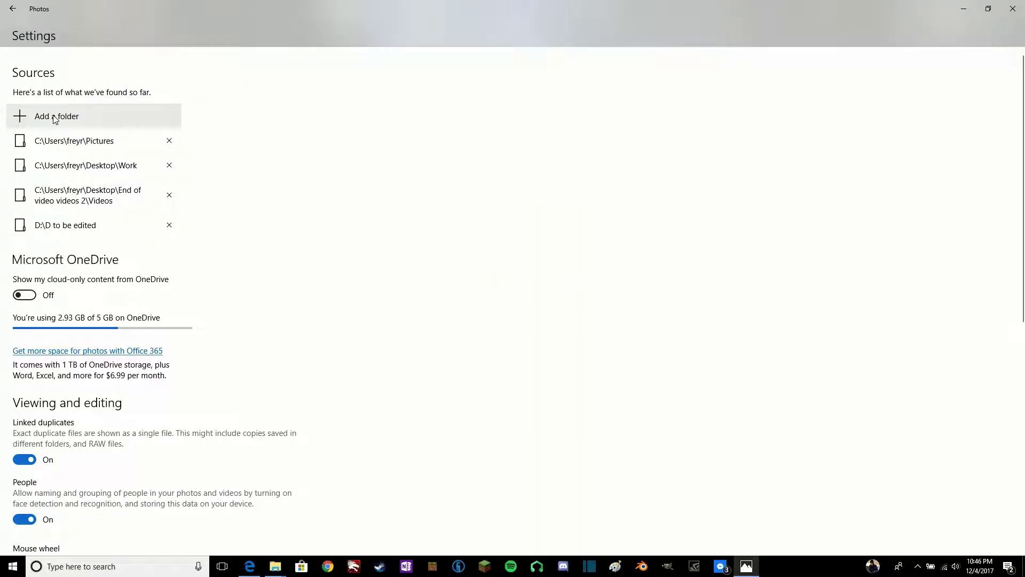
{"action": "left_click", "coordinate": [55, 118]}
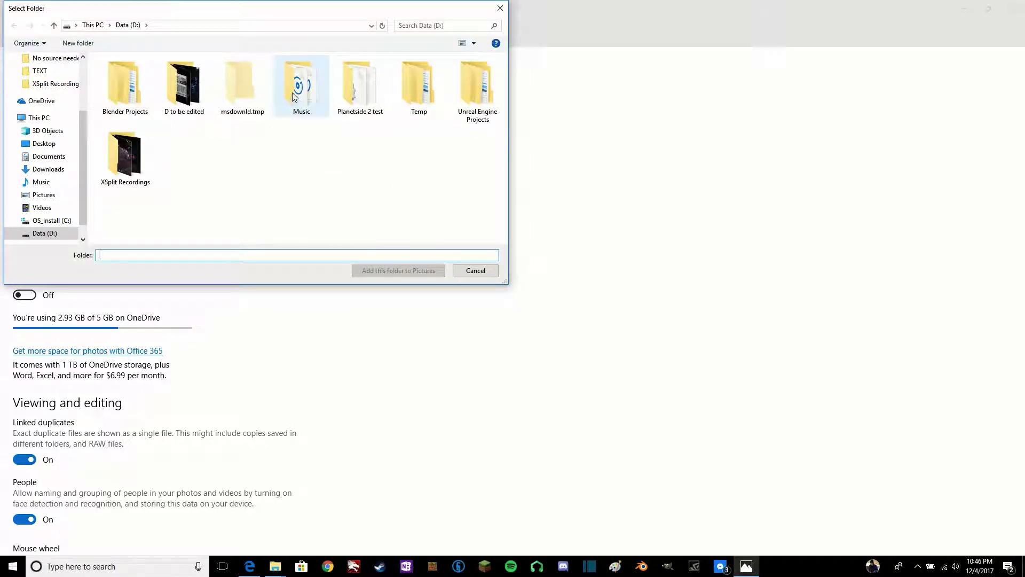
{"action": "left_click", "coordinate": [475, 271]}
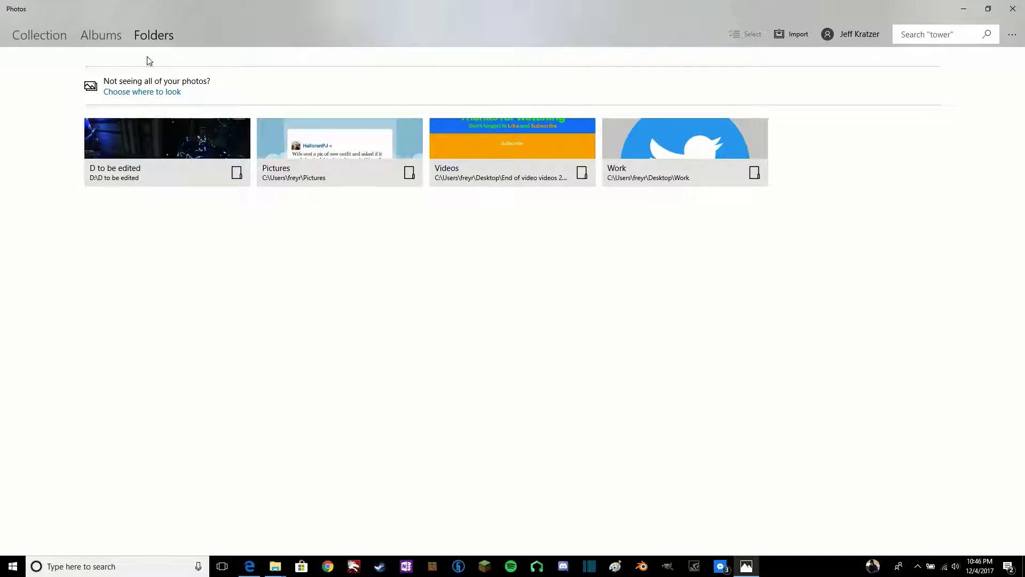
Start a new video project from the Create menu of the full collection
{"action": "left_click", "coordinate": [41, 36]}
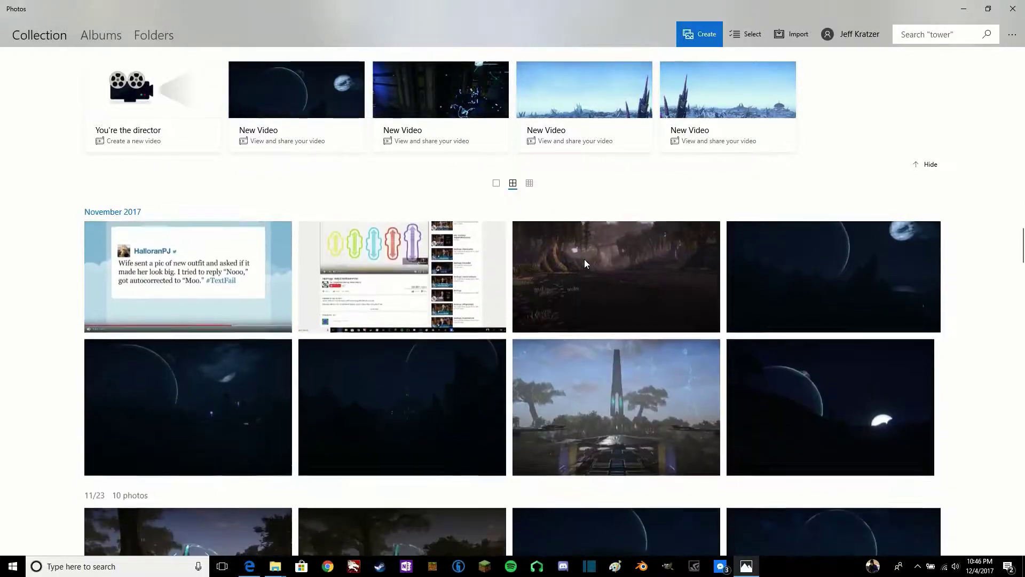
{"action": "mouse_move", "coordinate": [690, 77]}
{"action": "left_click", "coordinate": [700, 35]}
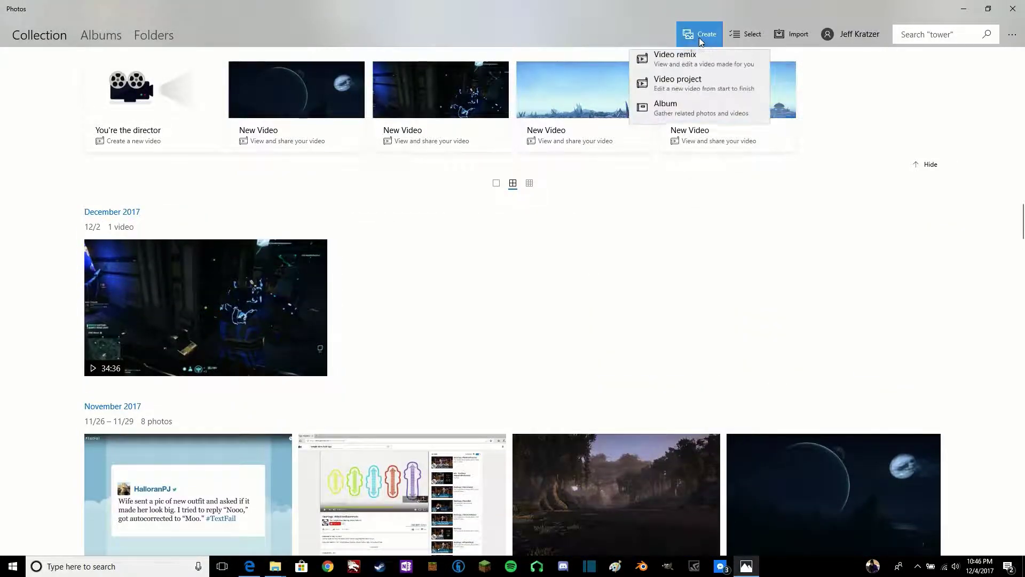
{"action": "left_click", "coordinate": [674, 95]}
{"action": "scroll", "coordinate": [521, 278], "scroll_direction": "down", "scroll_amount": 2}
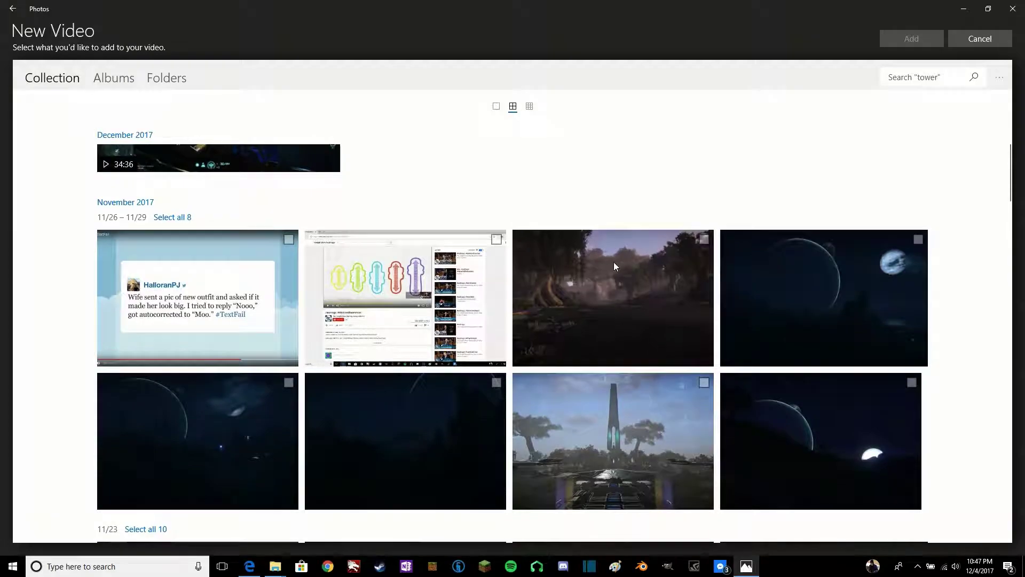
Tick seven screenshots: dark forest, large moon, night scenes, bright moon, glowing arches, 11/23 sky
{"action": "left_click", "coordinate": [704, 239]}
{"action": "left_click", "coordinate": [919, 241]}
{"action": "scroll", "coordinate": [774, 294], "scroll_direction": "down", "scroll_amount": 3}
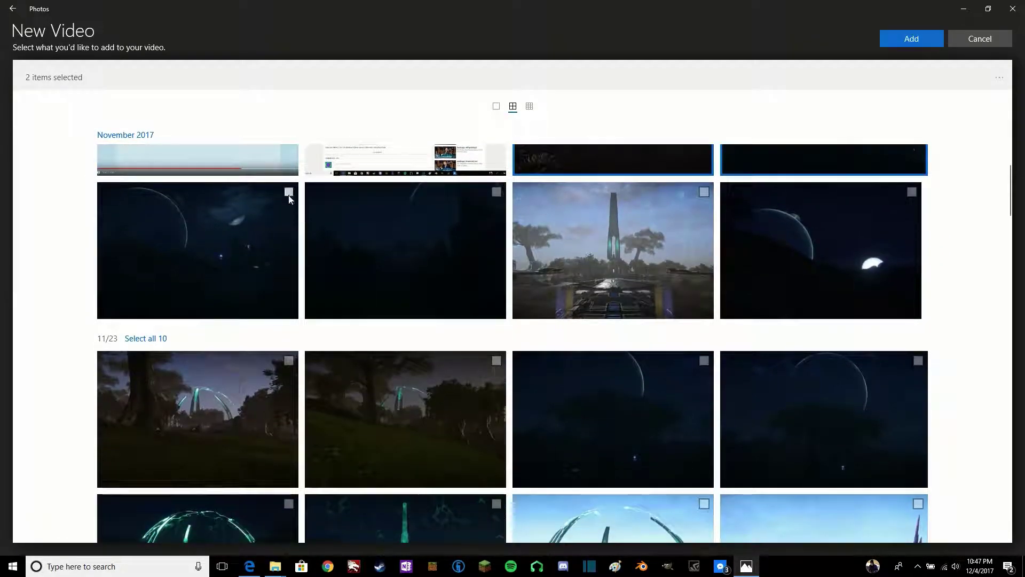
{"action": "left_click", "coordinate": [289, 191]}
{"action": "left_click", "coordinate": [496, 191]}
{"action": "left_click", "coordinate": [825, 283]}
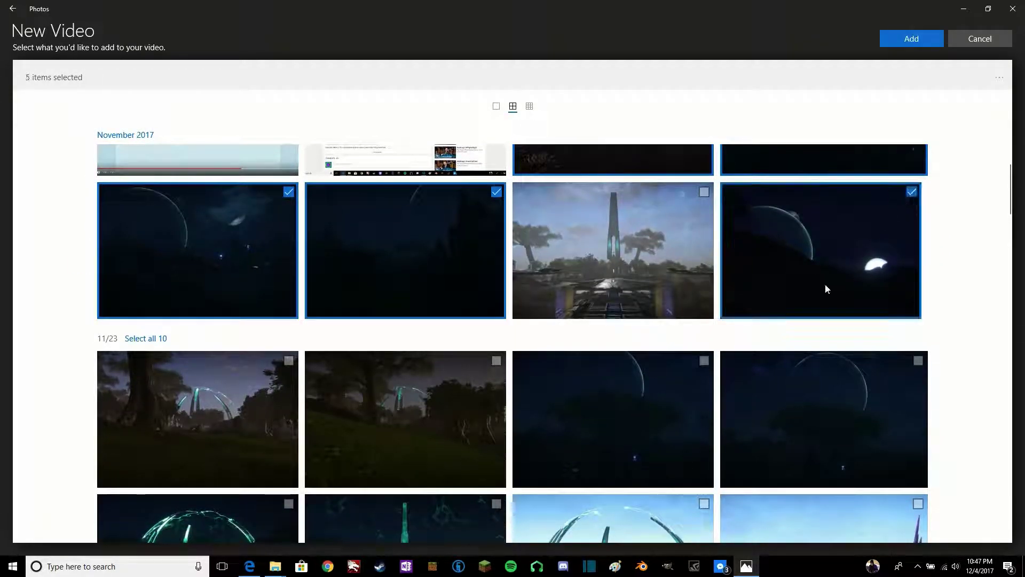
{"action": "left_click", "coordinate": [289, 362]}
{"action": "left_click", "coordinate": [704, 361]}
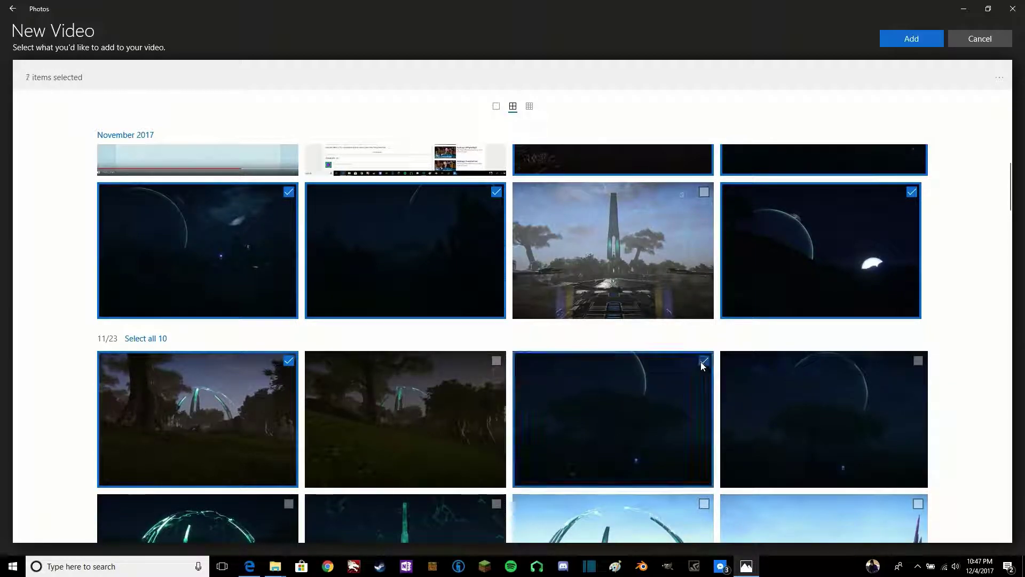
Tick the snowy dome and two snowy spires screenshots, then add all ten to the video
{"action": "scroll", "coordinate": [792, 361], "scroll_direction": "down", "scroll_amount": 4}
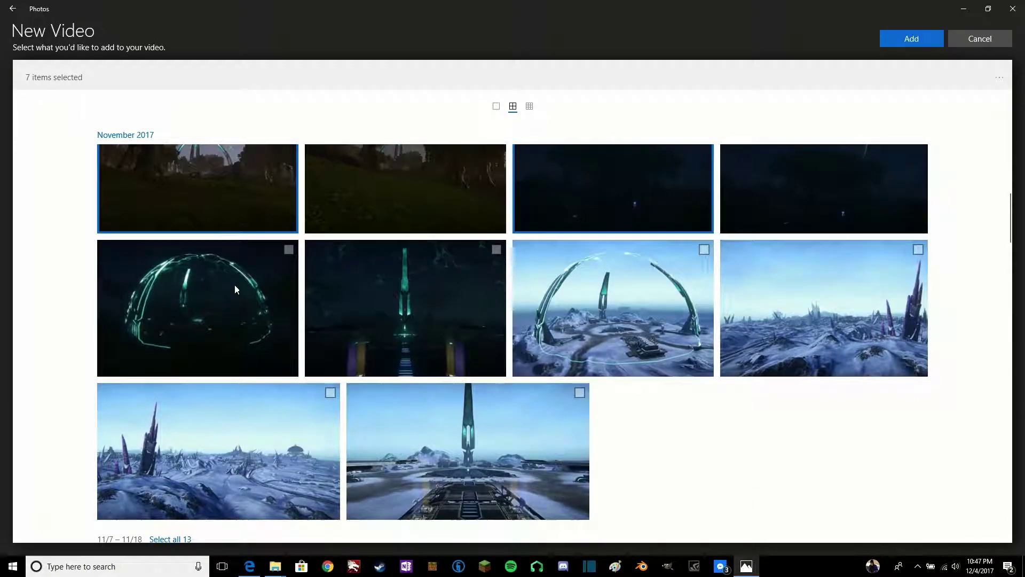
{"action": "left_click", "coordinate": [704, 250]}
{"action": "left_click", "coordinate": [914, 271]}
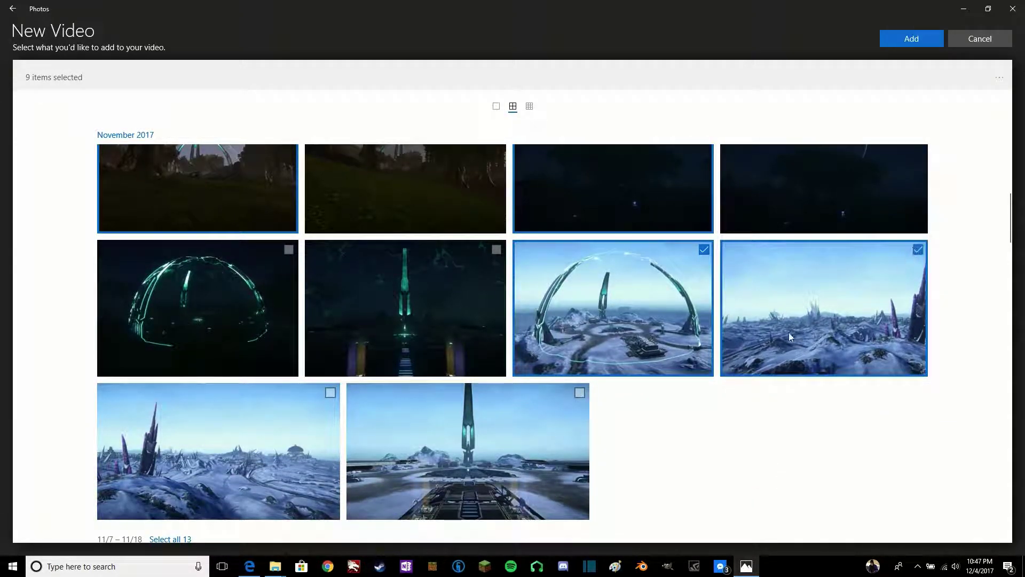
{"action": "left_click", "coordinate": [326, 391]}
{"action": "scroll", "coordinate": [628, 353], "scroll_direction": "down", "scroll_amount": 2}
{"action": "scroll", "coordinate": [626, 347], "scroll_direction": "down", "scroll_amount": 4}
{"action": "scroll", "coordinate": [627, 347], "scroll_direction": "up", "scroll_amount": 15}
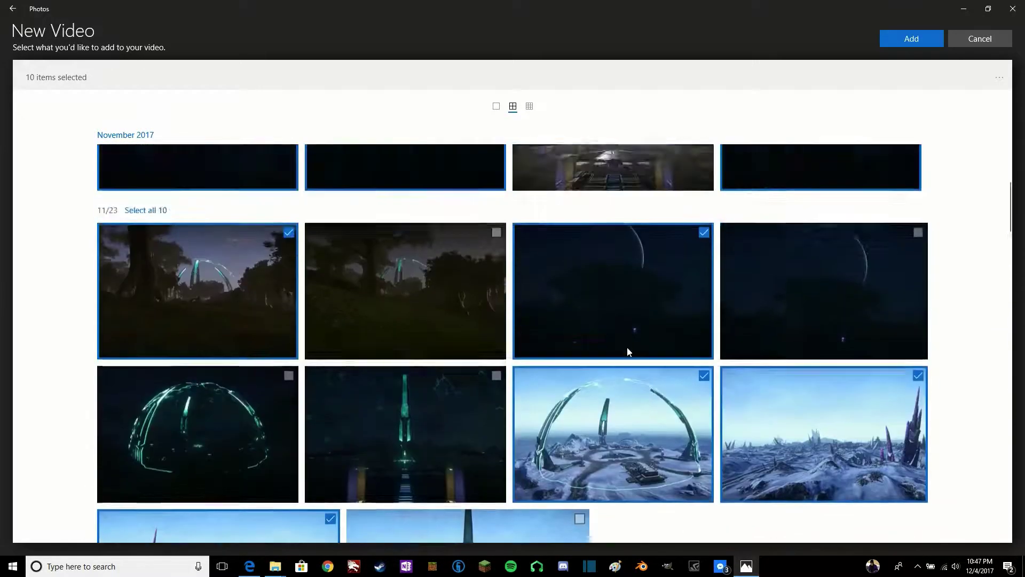
{"action": "scroll", "coordinate": [668, 336], "scroll_direction": "down", "scroll_amount": 1}
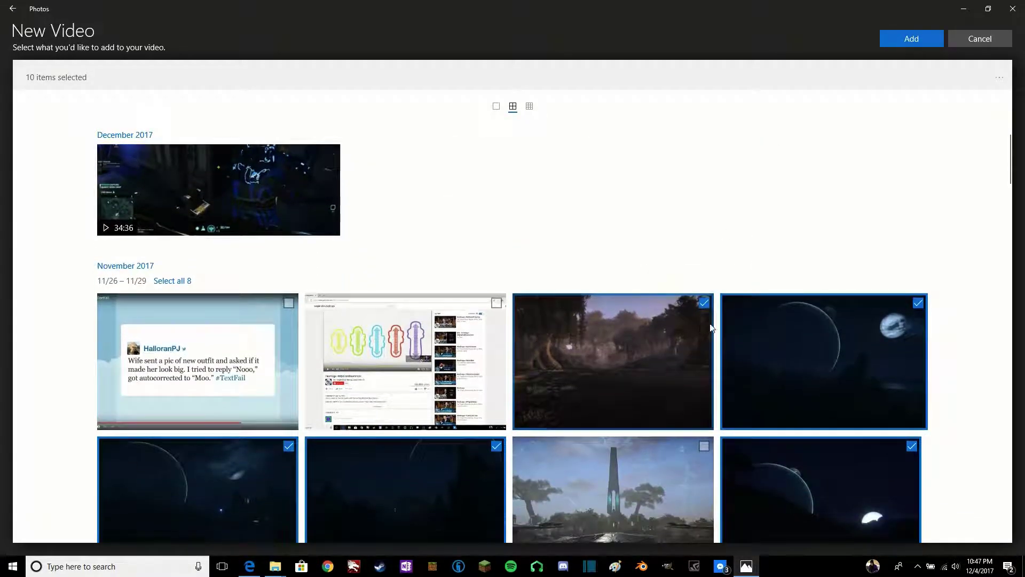
{"action": "left_click", "coordinate": [964, 9]}
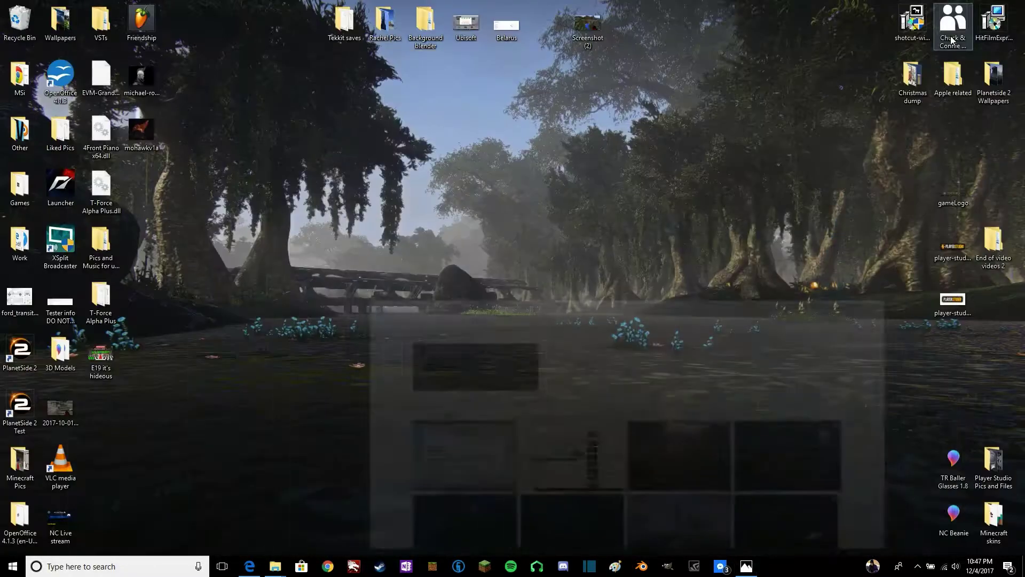
{"action": "key", "text": "alt+Tab"}
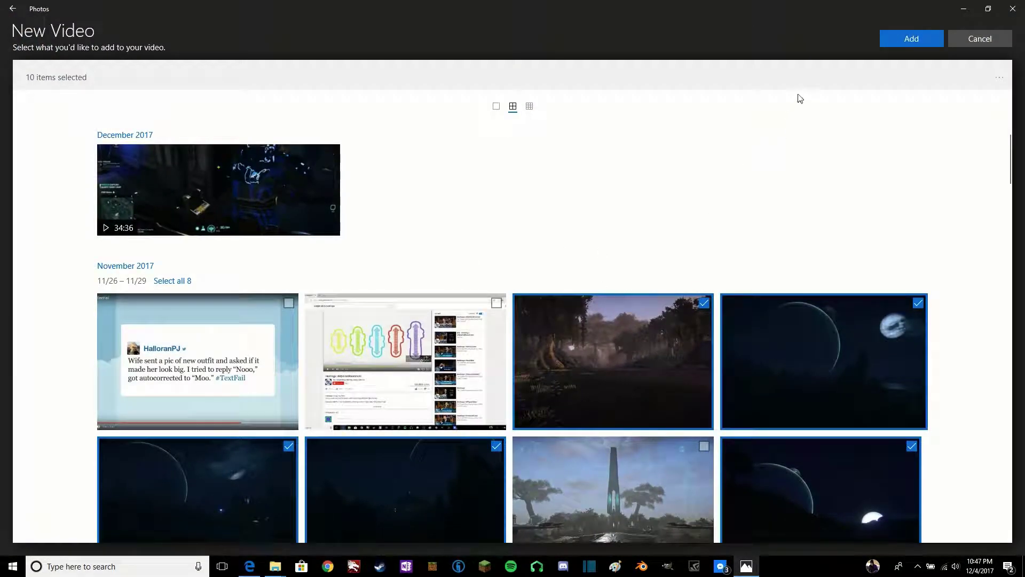
{"action": "left_click", "coordinate": [905, 39]}
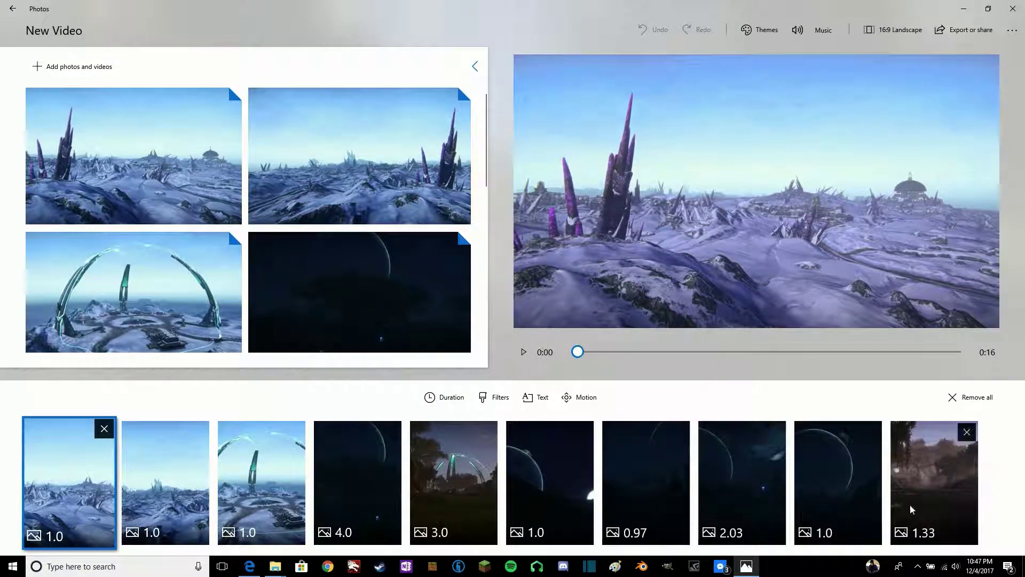
{"action": "left_click", "coordinate": [521, 354]}
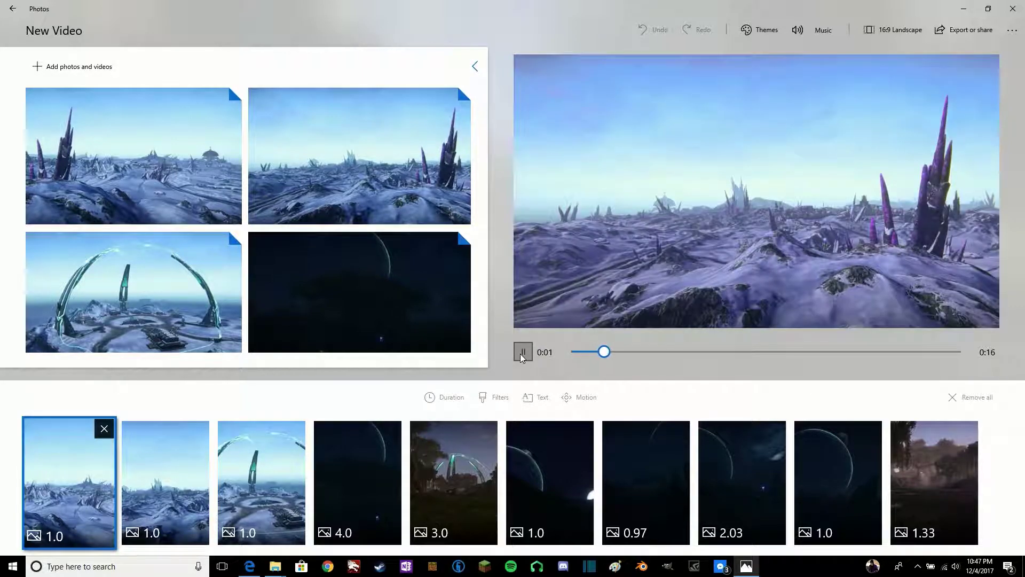
{"action": "key", "text": "XF86AudioLowerVolume"}
{"action": "key", "text": "XF86AudioLowerVolume"}
{"action": "key", "text": "XF86AudioLowerVolume"}
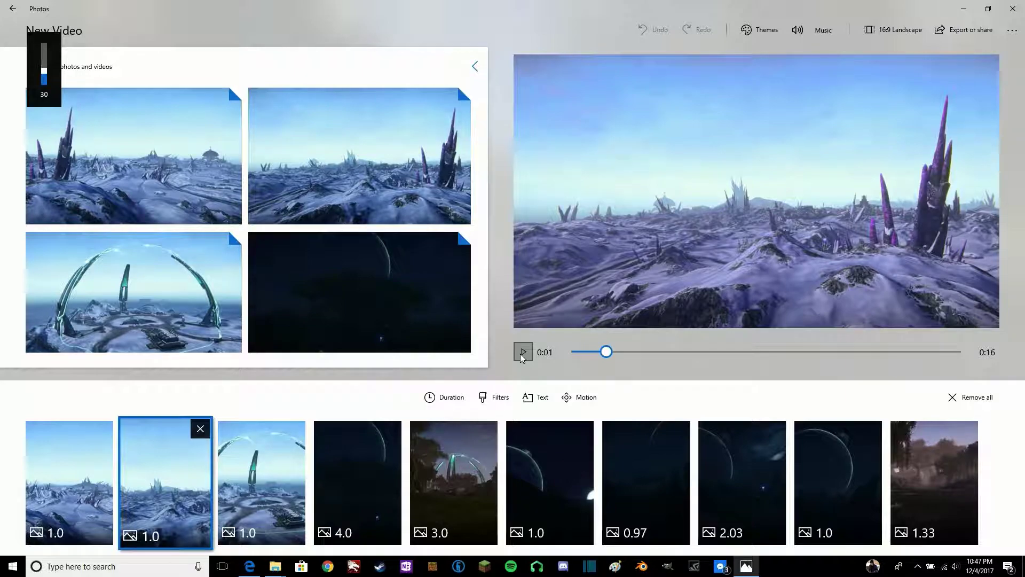
{"action": "left_click_drag", "start_coordinate": [595, 351], "coordinate": [527, 363]}
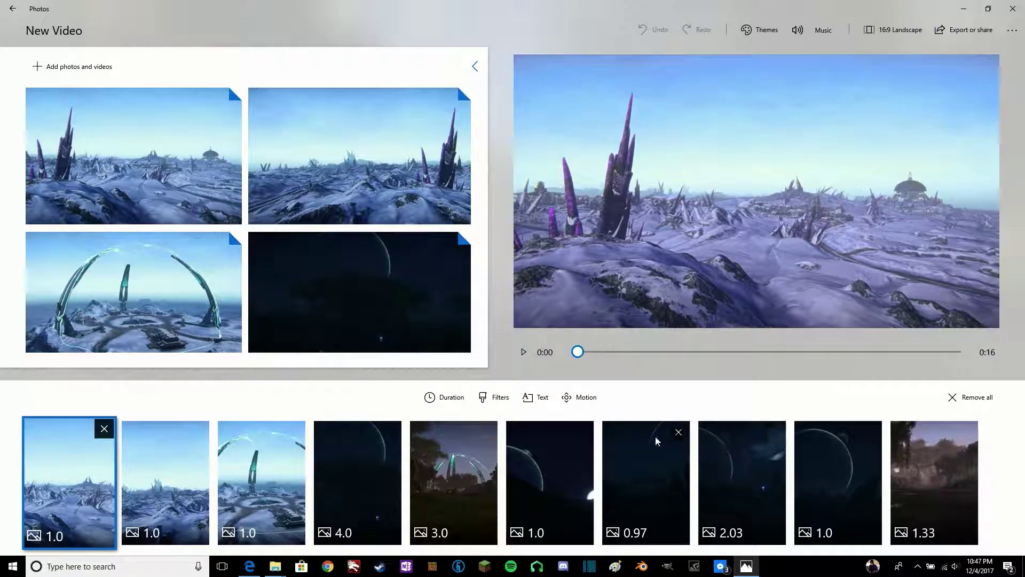
Bring up the background music choices and switch to using your own music
{"action": "left_click", "coordinate": [823, 31]}
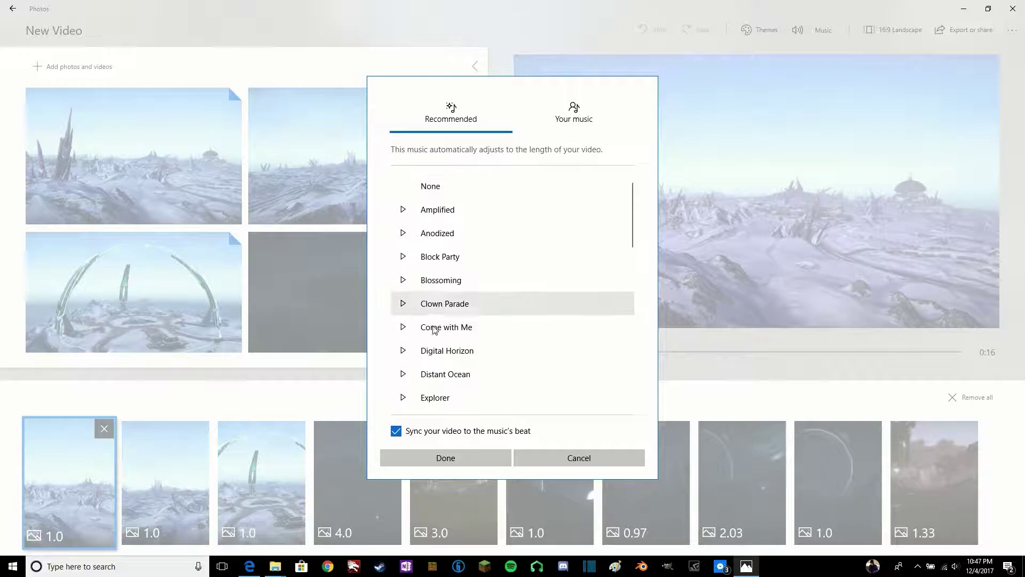
{"action": "scroll", "coordinate": [450, 331], "scroll_direction": "down", "scroll_amount": 2}
{"action": "scroll", "coordinate": [450, 331], "scroll_direction": "down", "scroll_amount": 3}
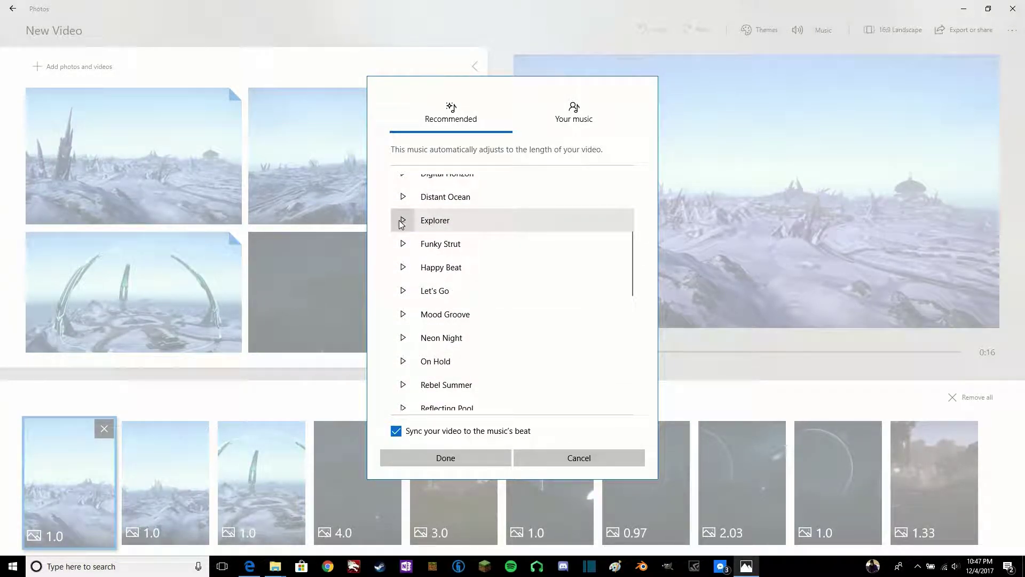
{"action": "left_click", "coordinate": [588, 123]}
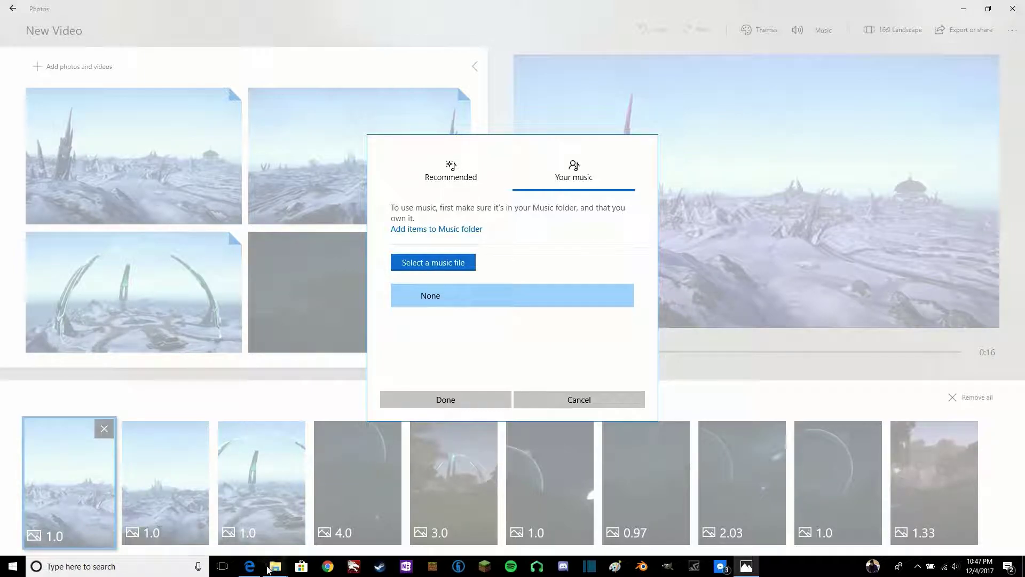
Choose Detour.mp3 from the Music folder as the music file
{"action": "mouse_move", "coordinate": [273, 567]}
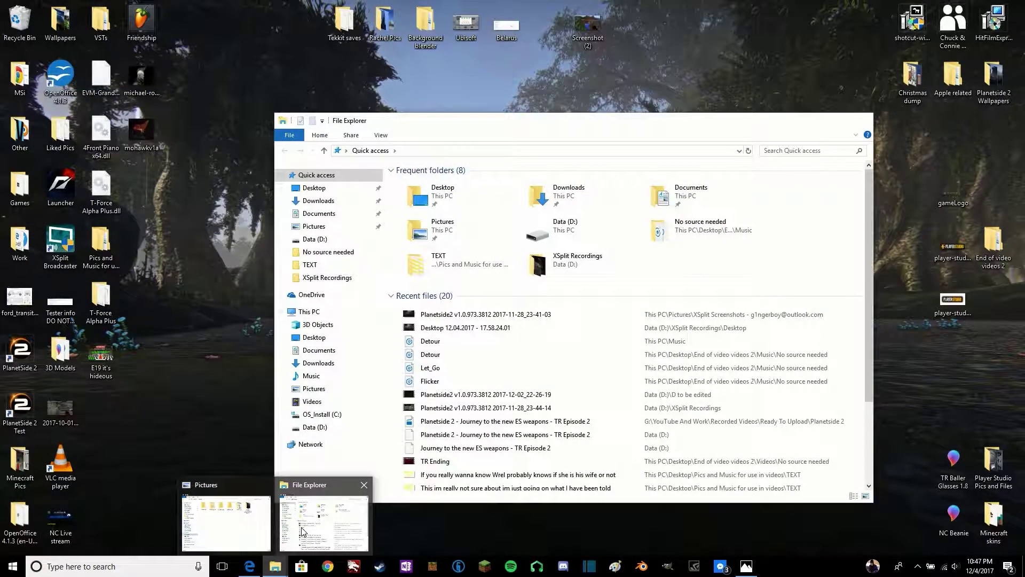
{"action": "left_click", "coordinate": [303, 531]}
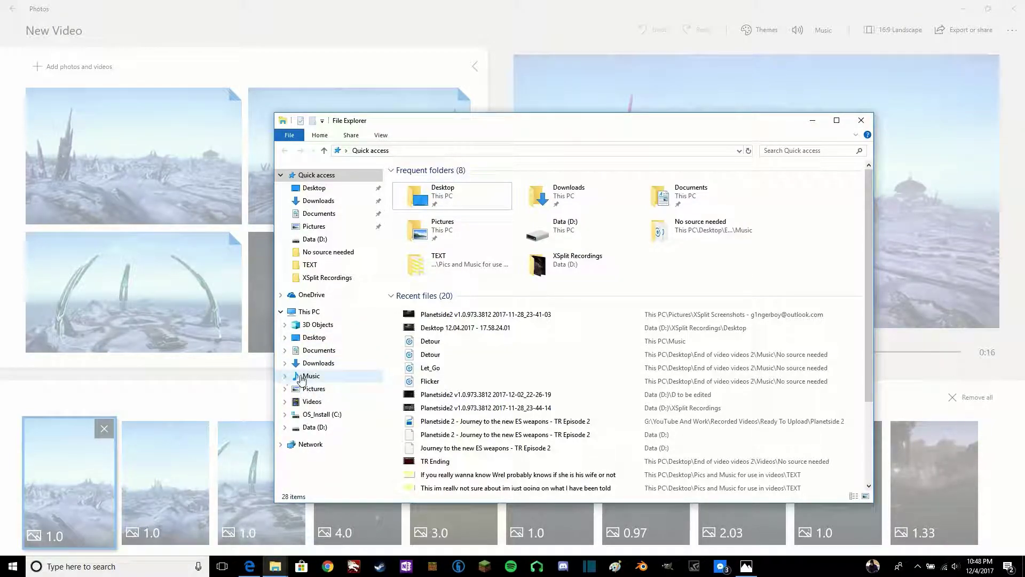
{"action": "left_click", "coordinate": [812, 120]}
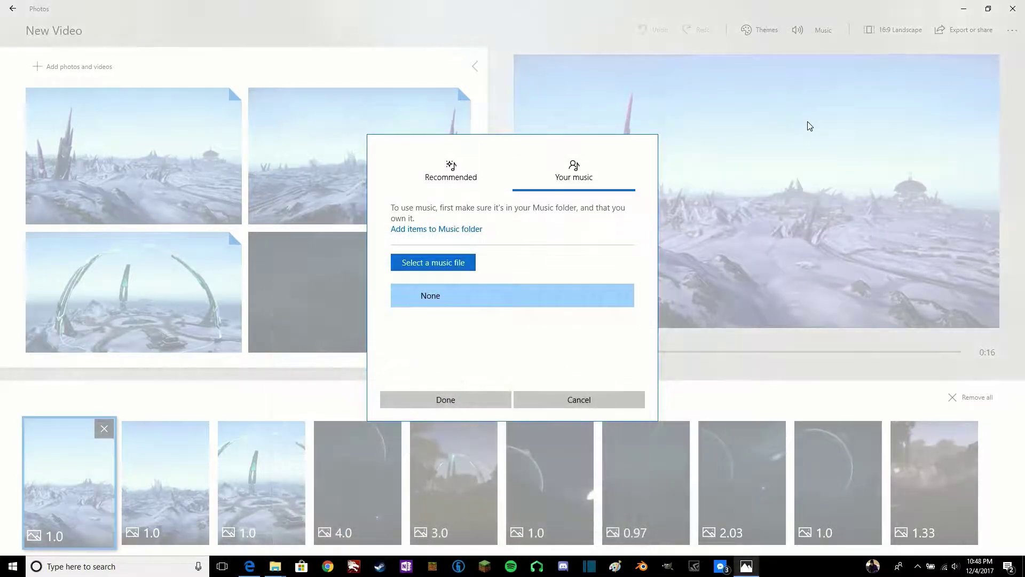
{"action": "left_click", "coordinate": [449, 264]}
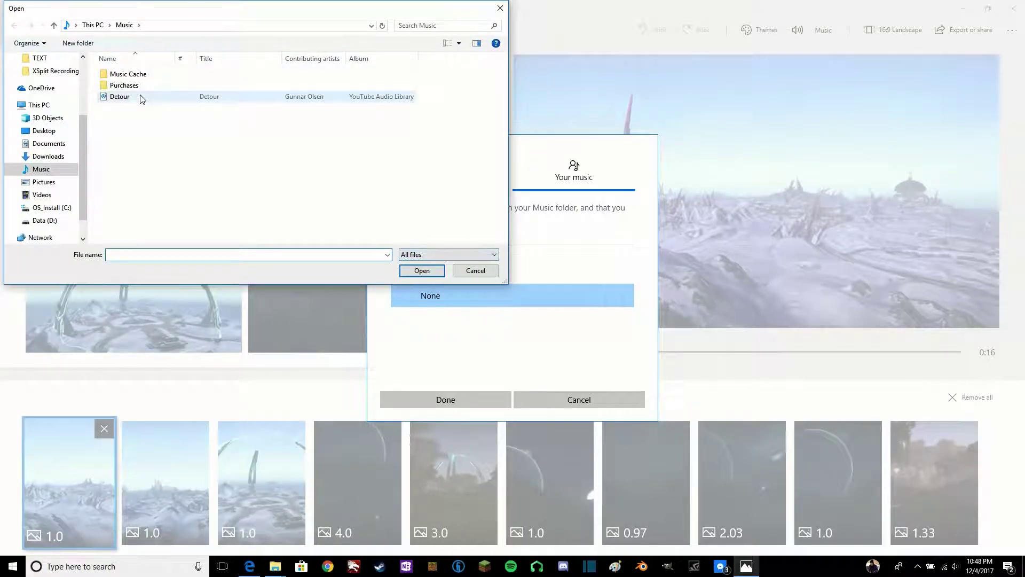
{"action": "left_click", "coordinate": [118, 101]}
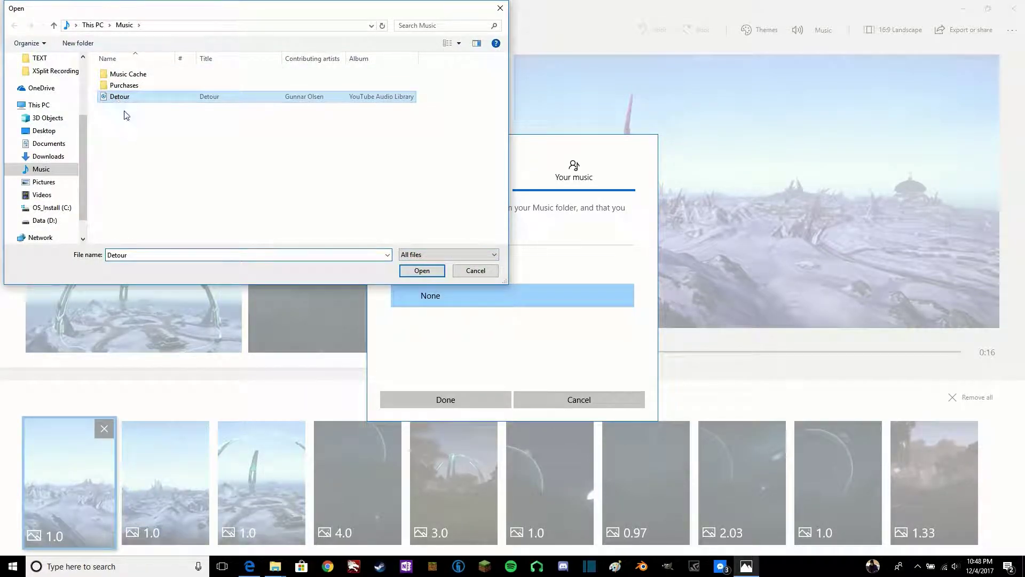
{"action": "left_click", "coordinate": [421, 271]}
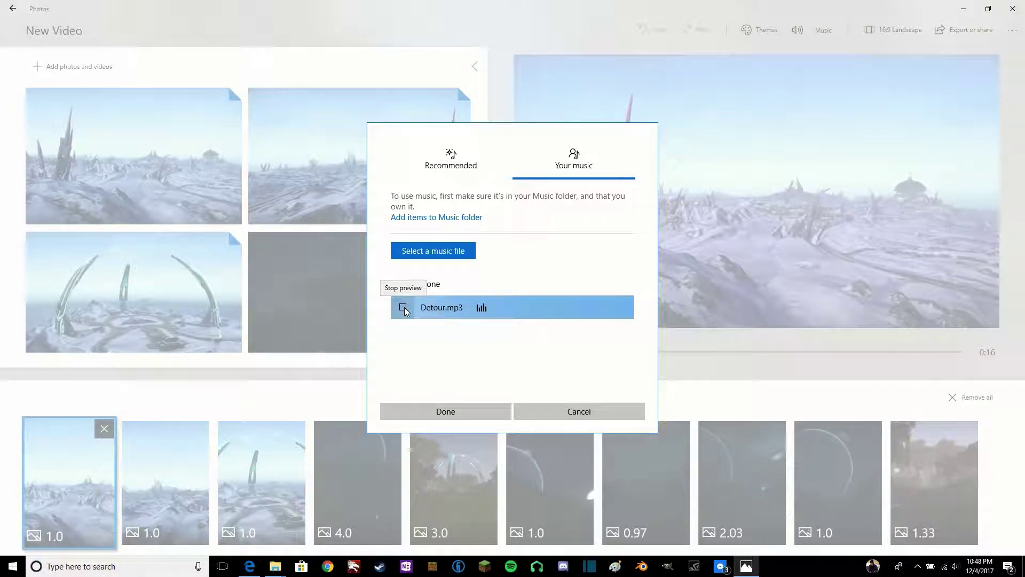
Apply Detour as the background music and preview the video from the first and third slides
{"action": "left_click", "coordinate": [456, 412]}
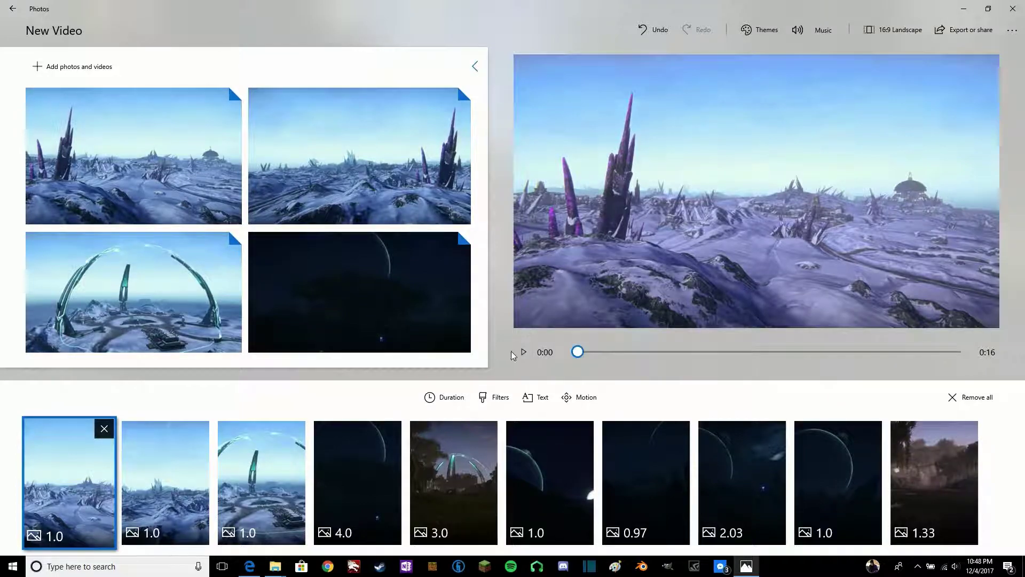
{"action": "left_click", "coordinate": [523, 352]}
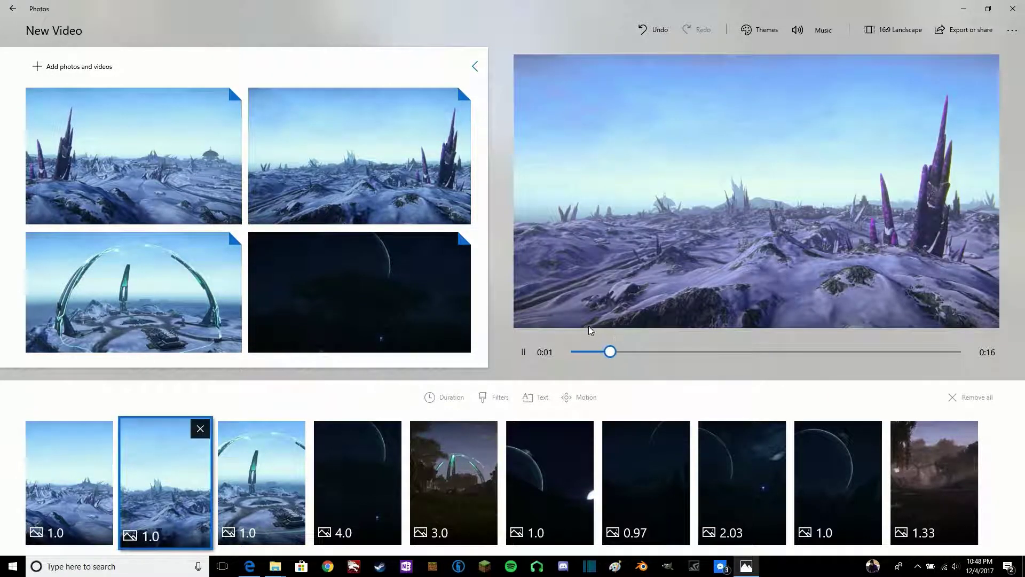
{"action": "left_click", "coordinate": [524, 355]}
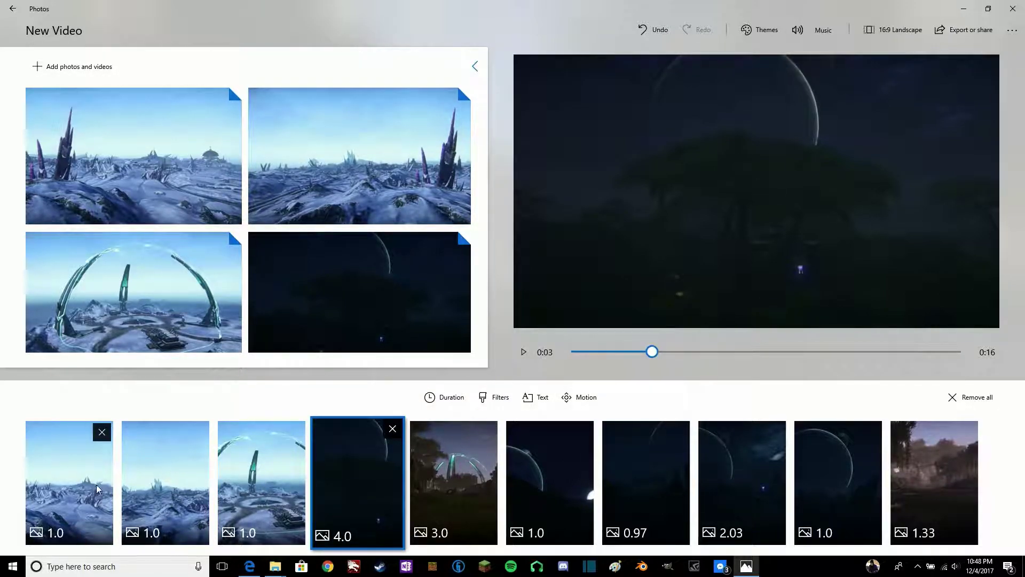
{"action": "left_click", "coordinate": [79, 494]}
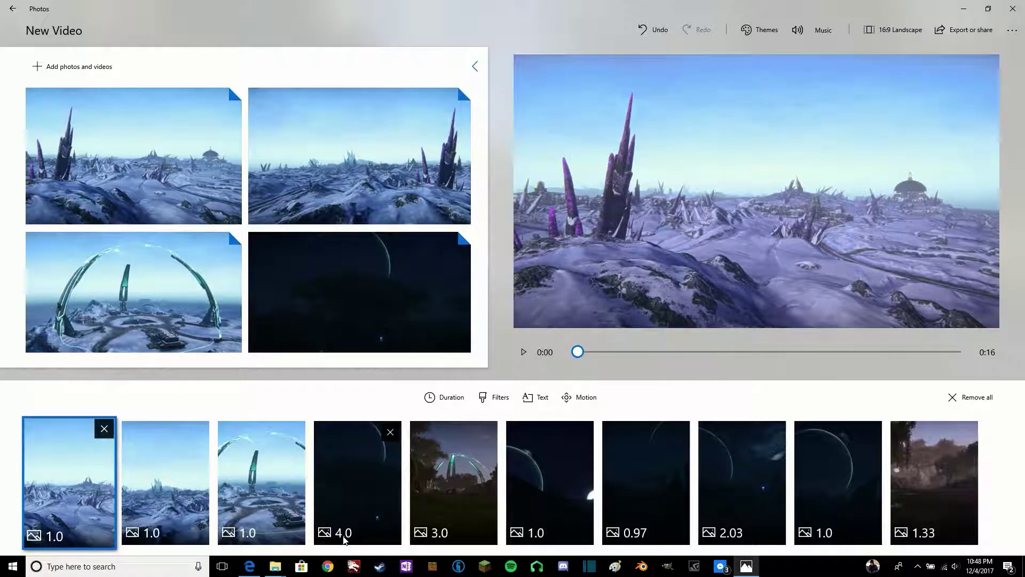
{"action": "left_click", "coordinate": [268, 459]}
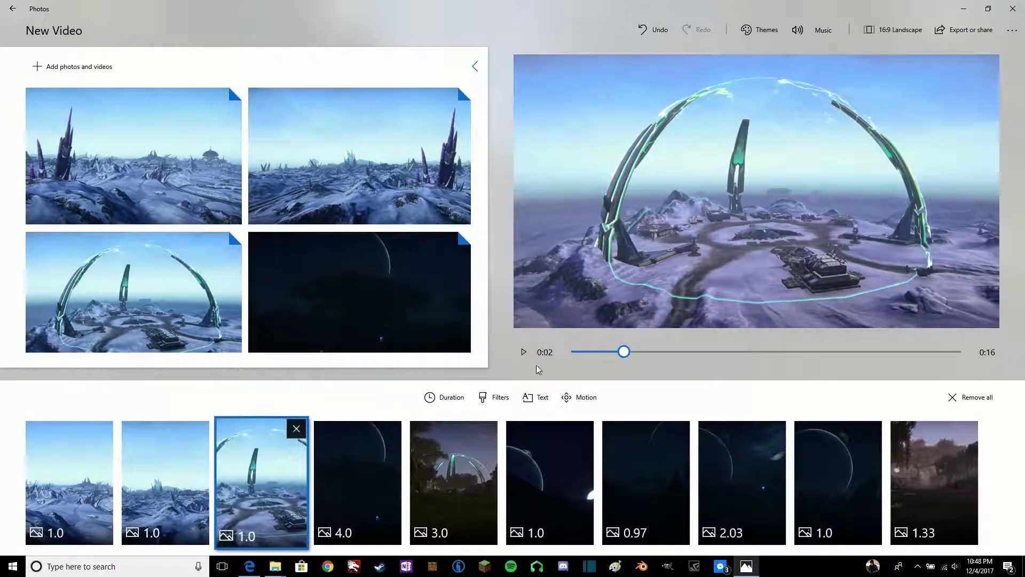
{"action": "left_click", "coordinate": [525, 352]}
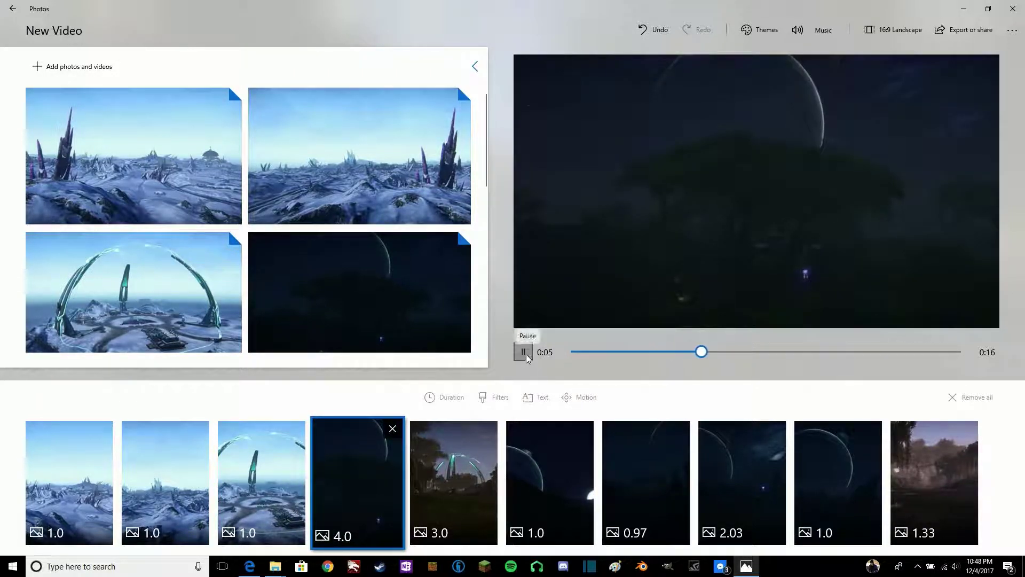
{"action": "left_click", "coordinate": [524, 352]}
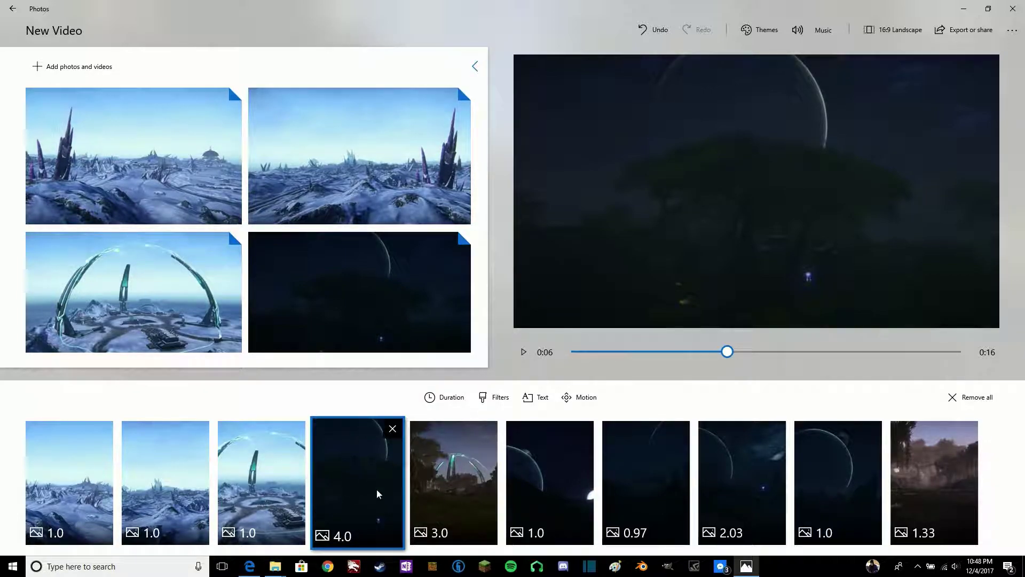
Make the fourth and third slides last 2 seconds each
{"action": "left_click", "coordinate": [446, 400]}
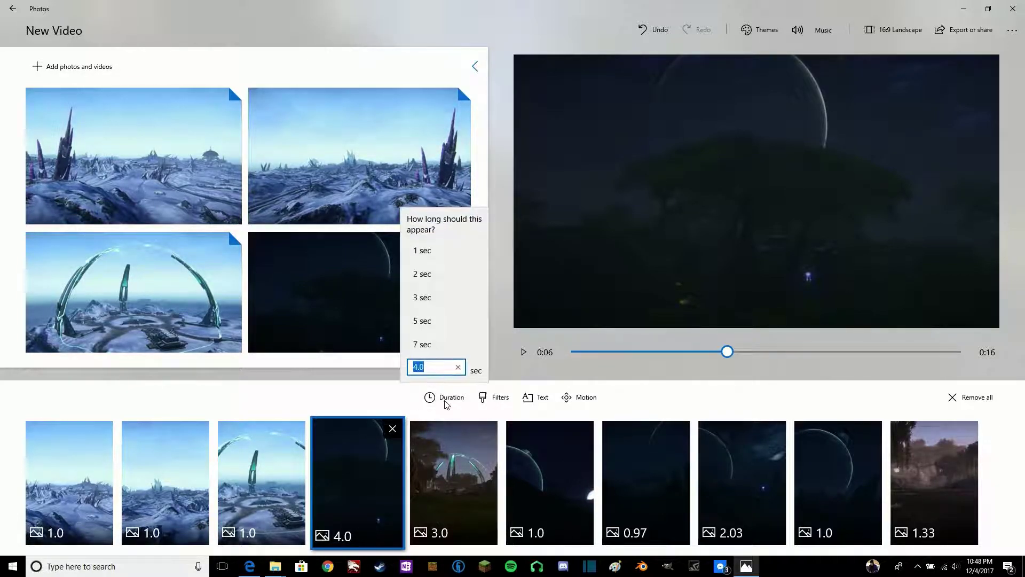
{"action": "left_click", "coordinate": [448, 274]}
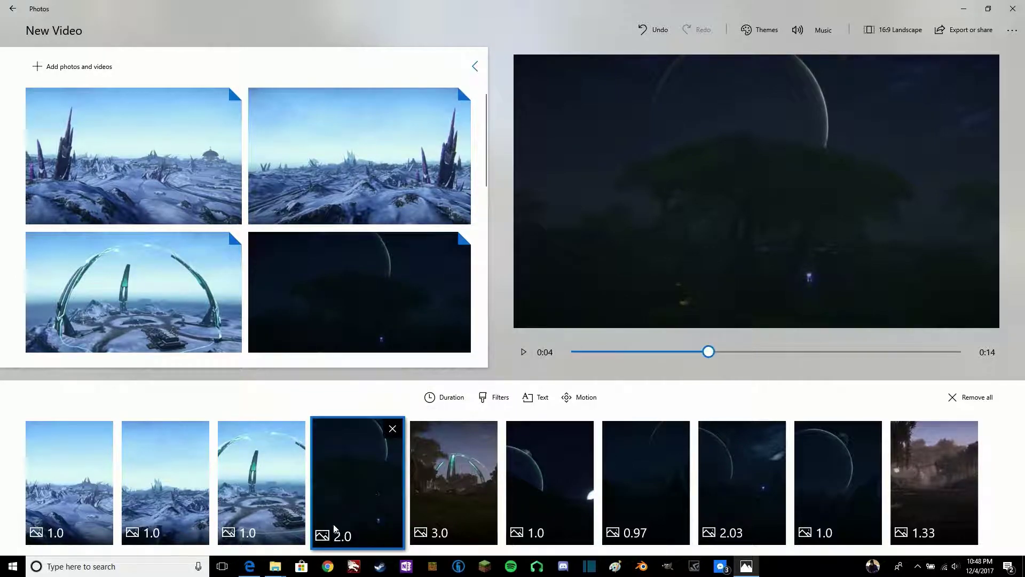
{"action": "left_click", "coordinate": [261, 481]}
{"action": "left_click", "coordinate": [446, 396]}
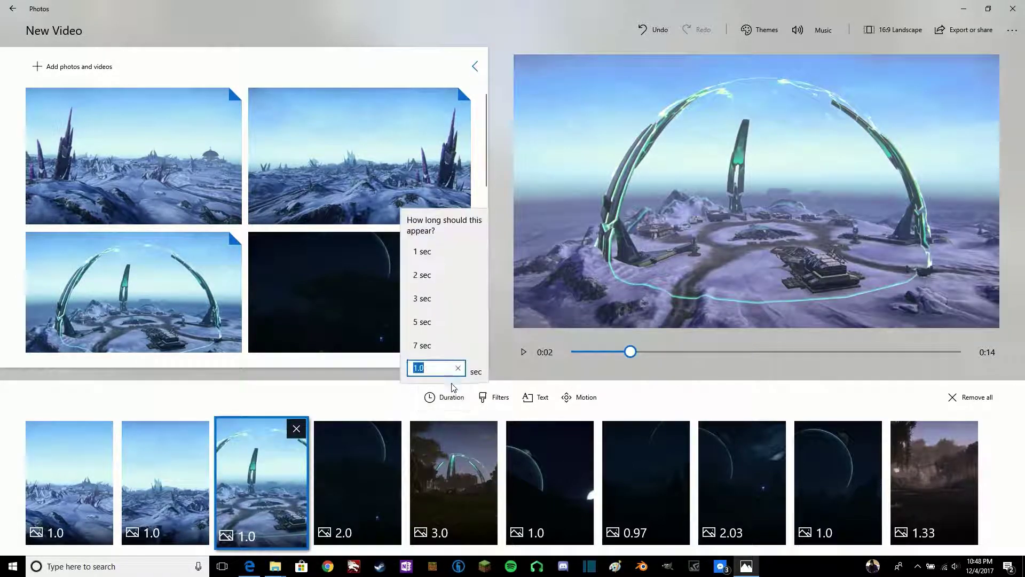
{"action": "left_click", "coordinate": [438, 275]}
Make the second and first slides last 2 seconds, then preview the new timings
{"action": "left_click", "coordinate": [206, 456]}
{"action": "left_click", "coordinate": [446, 397]}
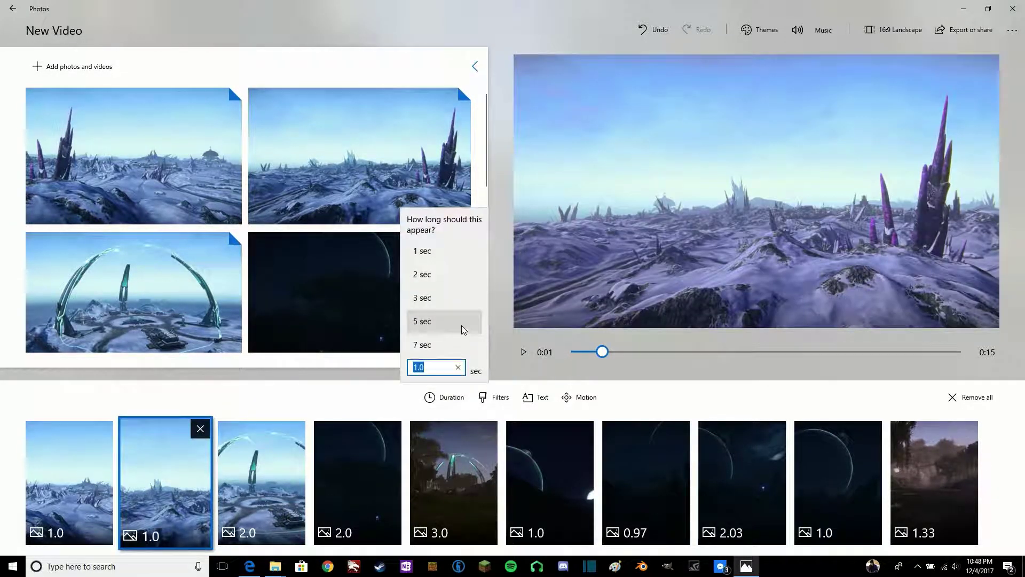
{"action": "left_click", "coordinate": [443, 274]}
{"action": "left_click", "coordinate": [99, 494]}
{"action": "left_click", "coordinate": [446, 396]}
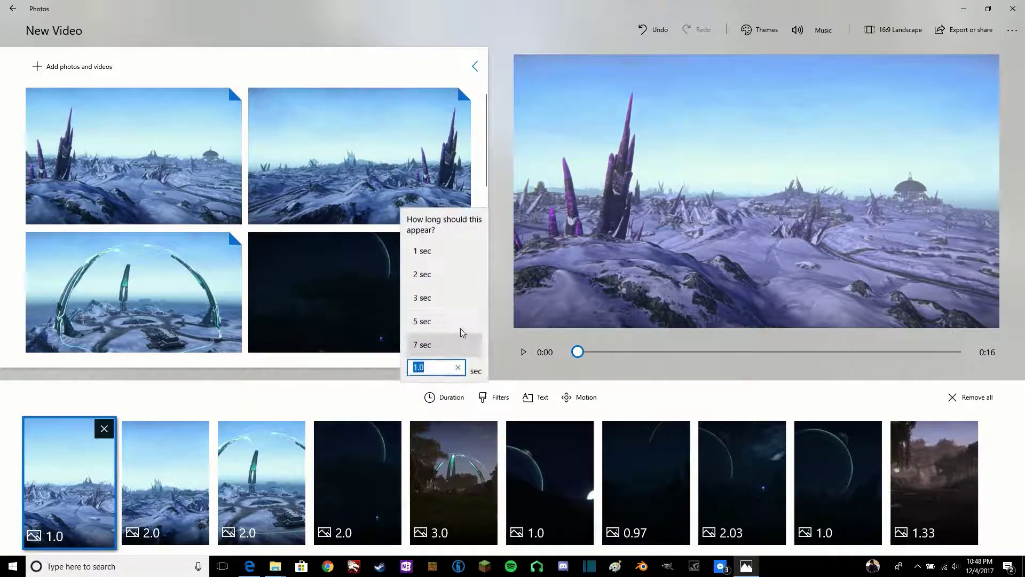
{"action": "left_click", "coordinate": [451, 277]}
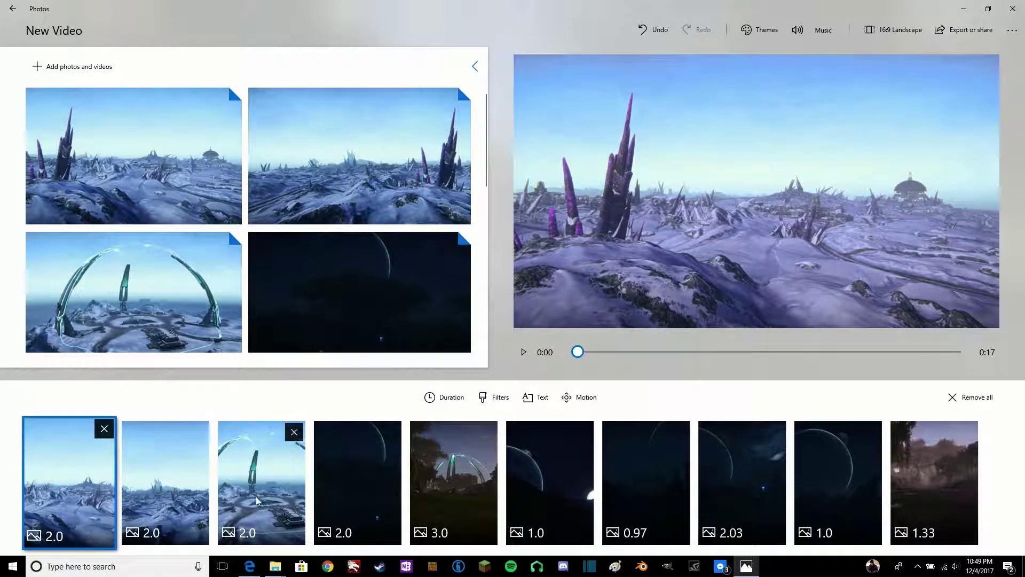
{"action": "left_click", "coordinate": [529, 353]}
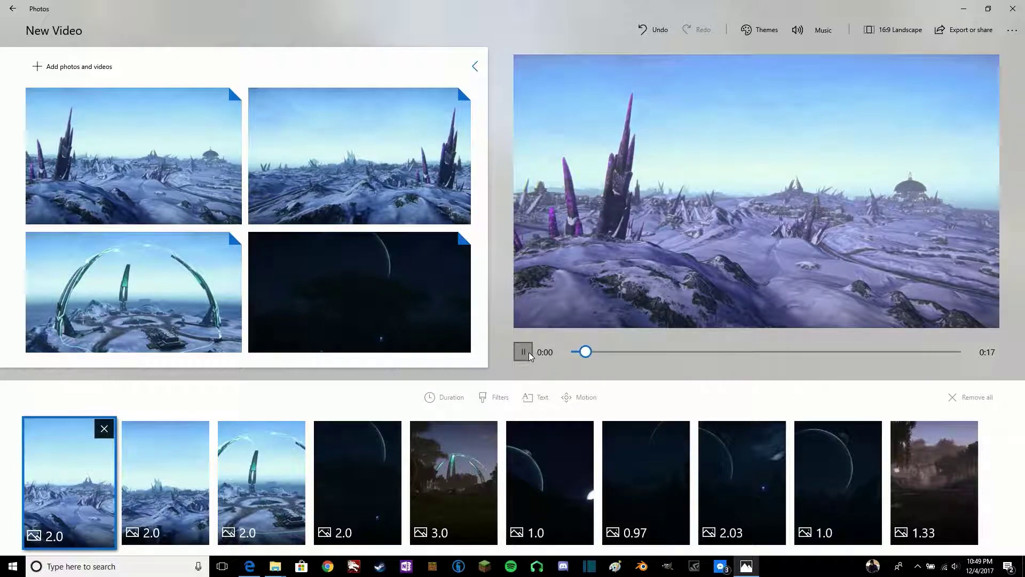
{"action": "left_click", "coordinate": [529, 352]}
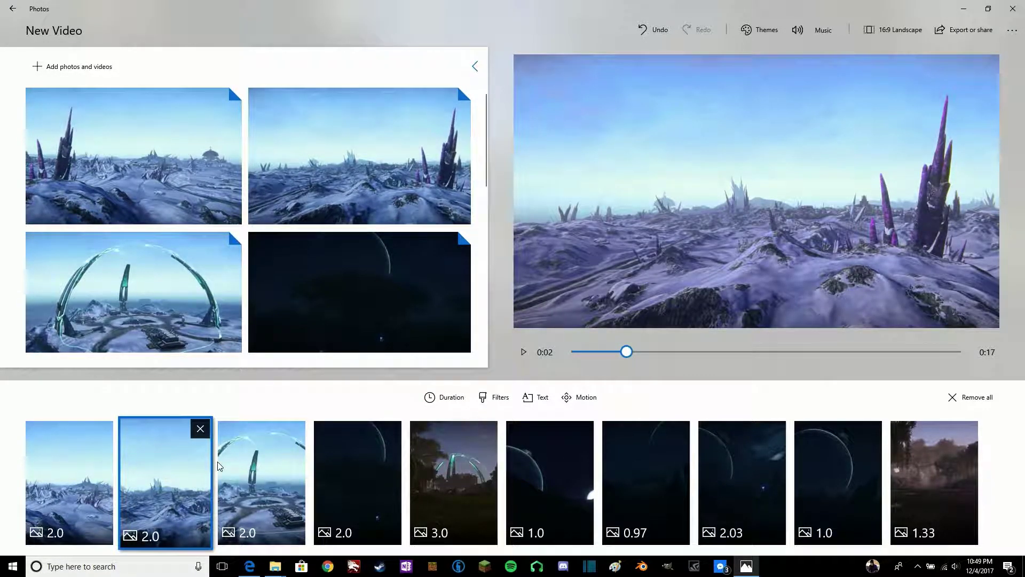
{"action": "left_click_drag", "start_coordinate": [217, 461], "coordinate": [177, 492]}
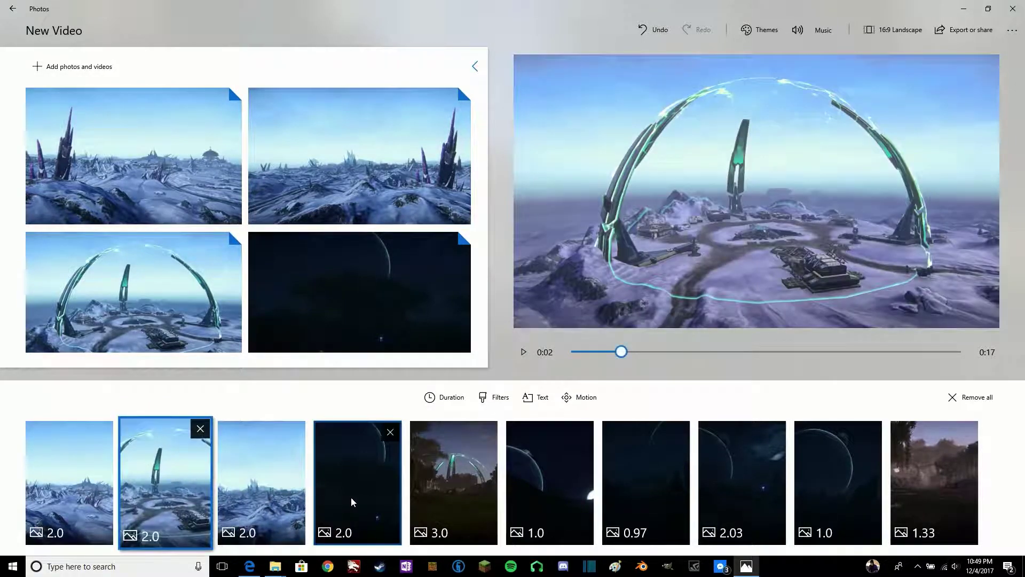
{"action": "left_click_drag", "start_coordinate": [351, 497], "coordinate": [257, 498]}
{"action": "left_click_drag", "start_coordinate": [380, 500], "coordinate": [270, 504]}
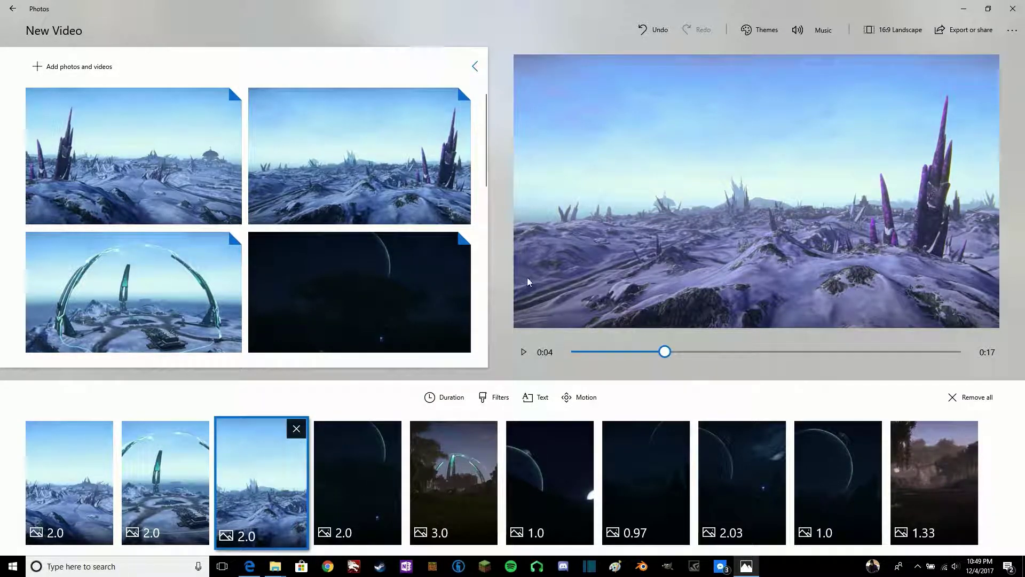
{"action": "left_click", "coordinate": [345, 469]}
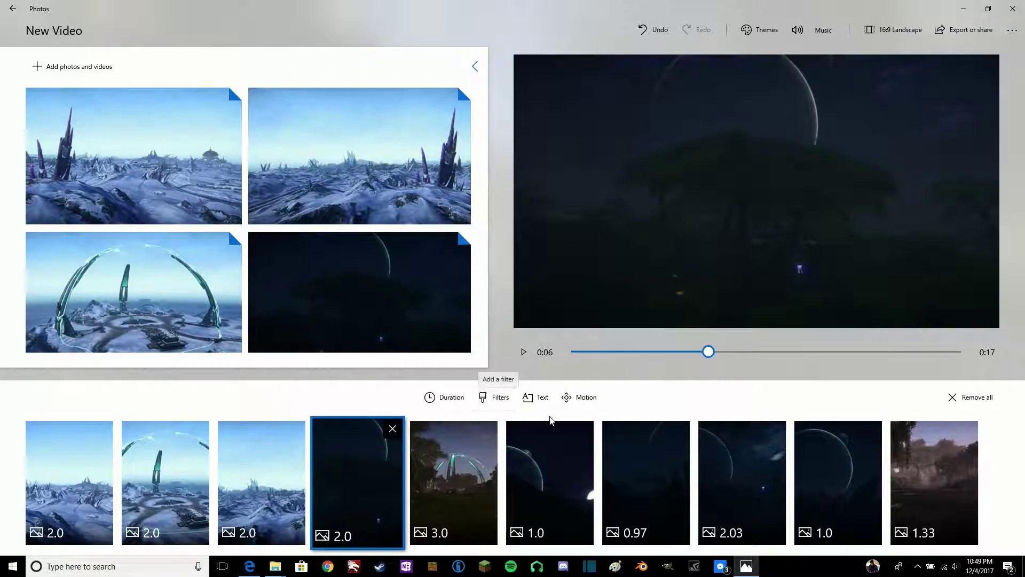
Try the Adventure and Pearl filters on the dark moon clip, then keep it Original
{"action": "left_click", "coordinate": [505, 404]}
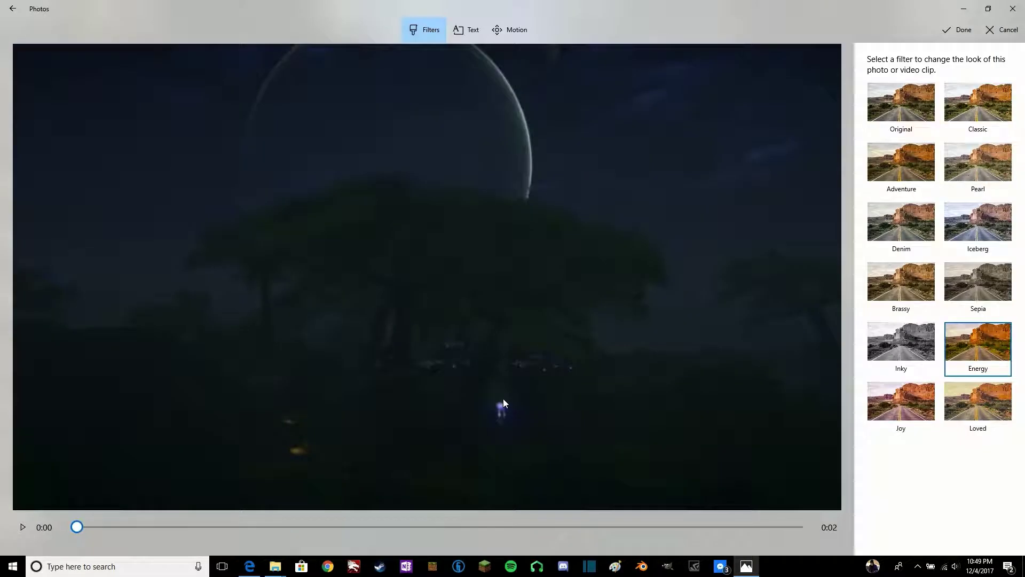
{"action": "left_click", "coordinate": [902, 95]}
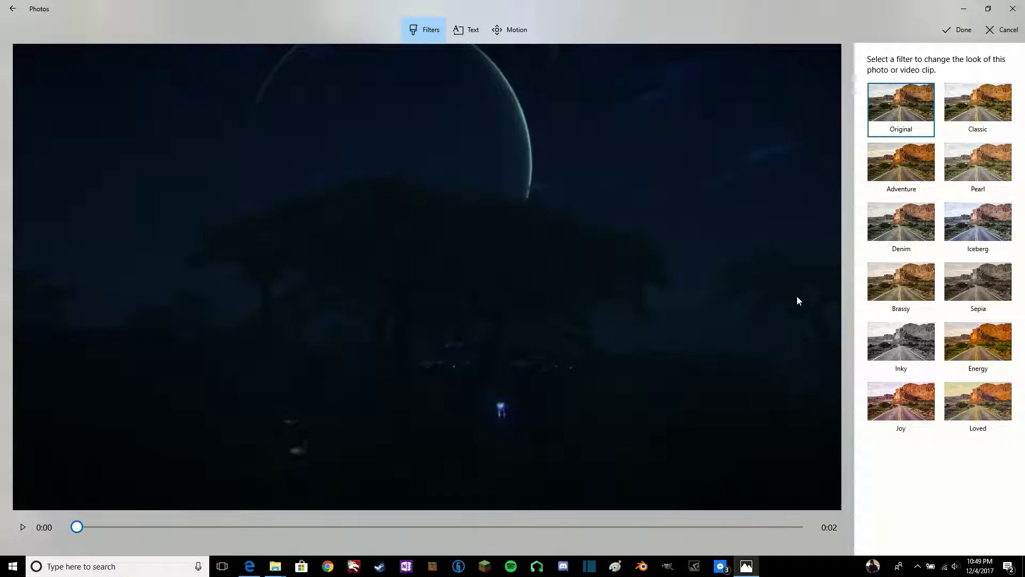
{"action": "left_click", "coordinate": [912, 162]}
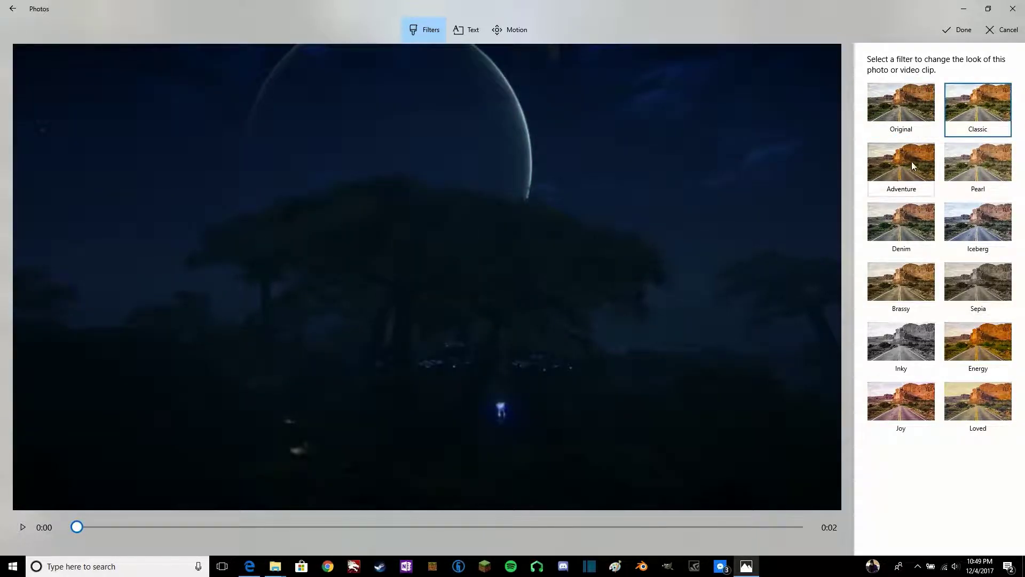
{"action": "left_click", "coordinate": [976, 172]}
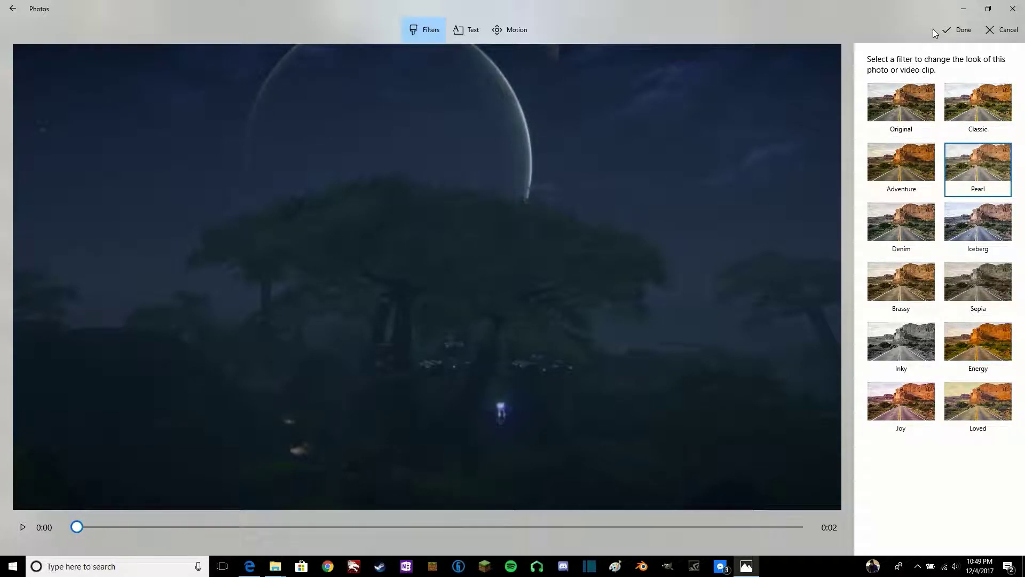
{"action": "left_click", "coordinate": [911, 99]}
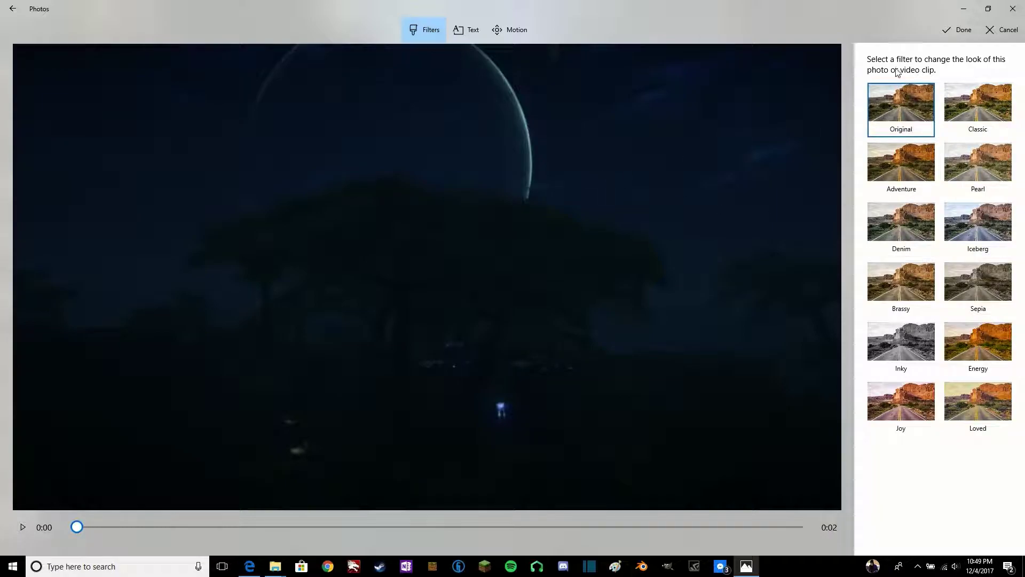
{"action": "left_click", "coordinate": [960, 31]}
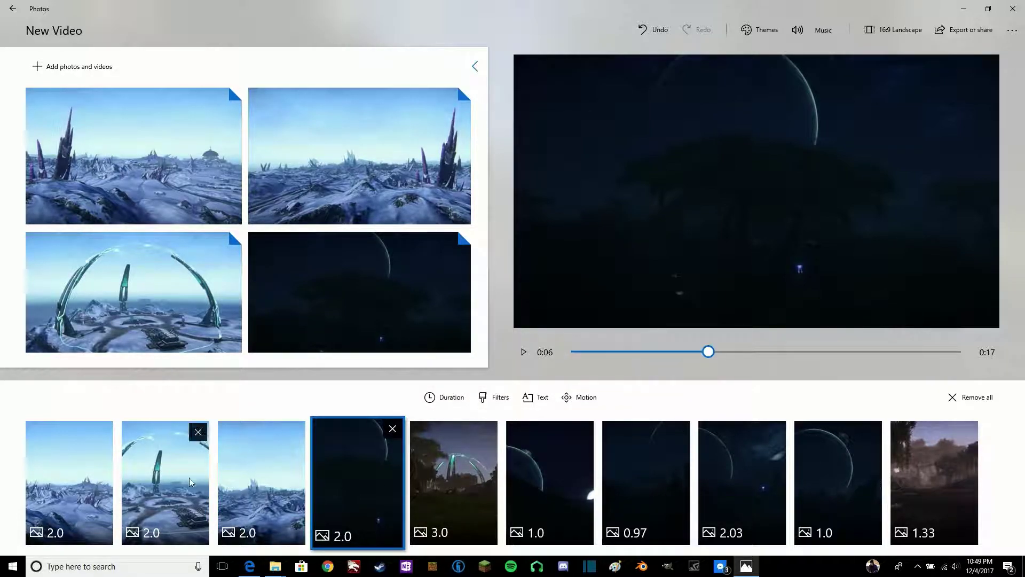
Shorten the 3.0-second forest dome clip to 2 seconds
{"action": "left_click", "coordinate": [464, 495]}
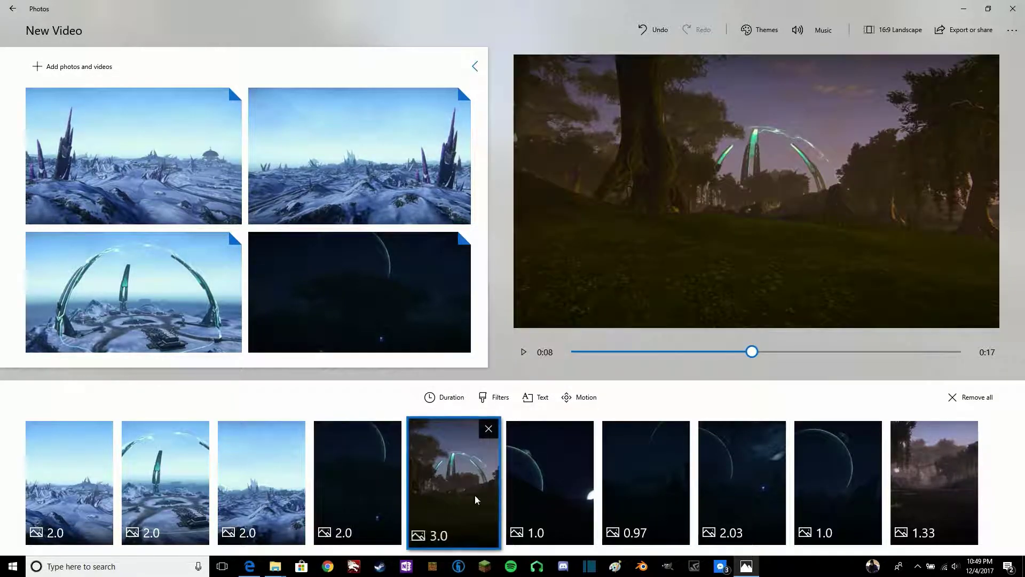
{"action": "left_click", "coordinate": [447, 396]}
{"action": "left_click", "coordinate": [433, 273]}
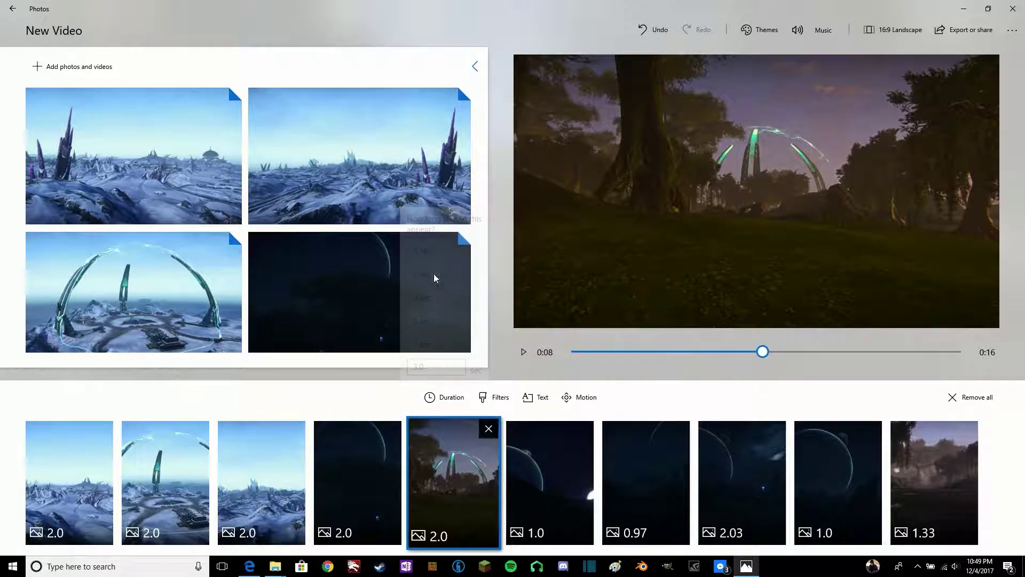
Add a title reading the creator's tag followed by 'was here', with a lowercase w
{"action": "left_click", "coordinate": [537, 397]}
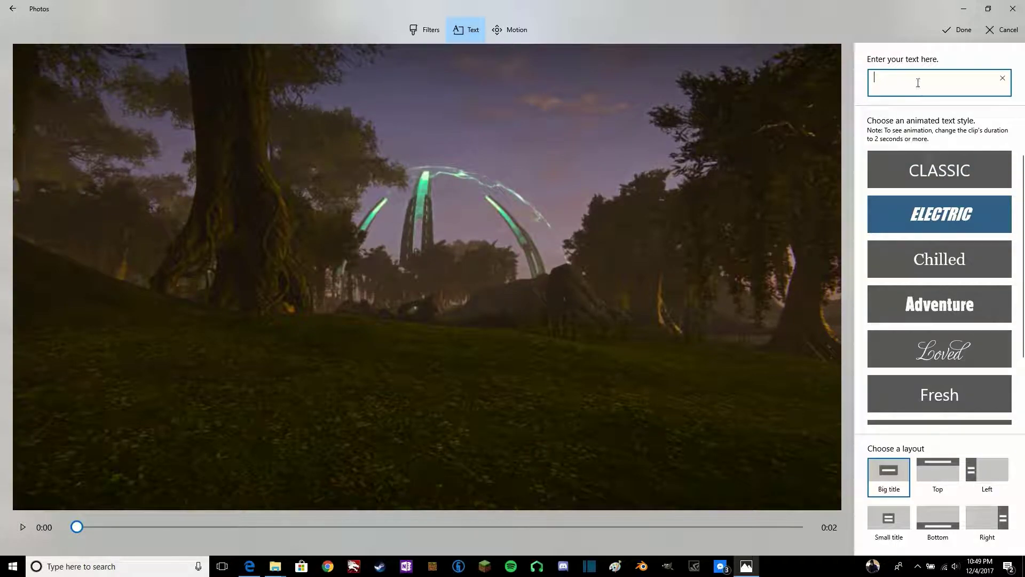
{"action": "type", "text": "G"}
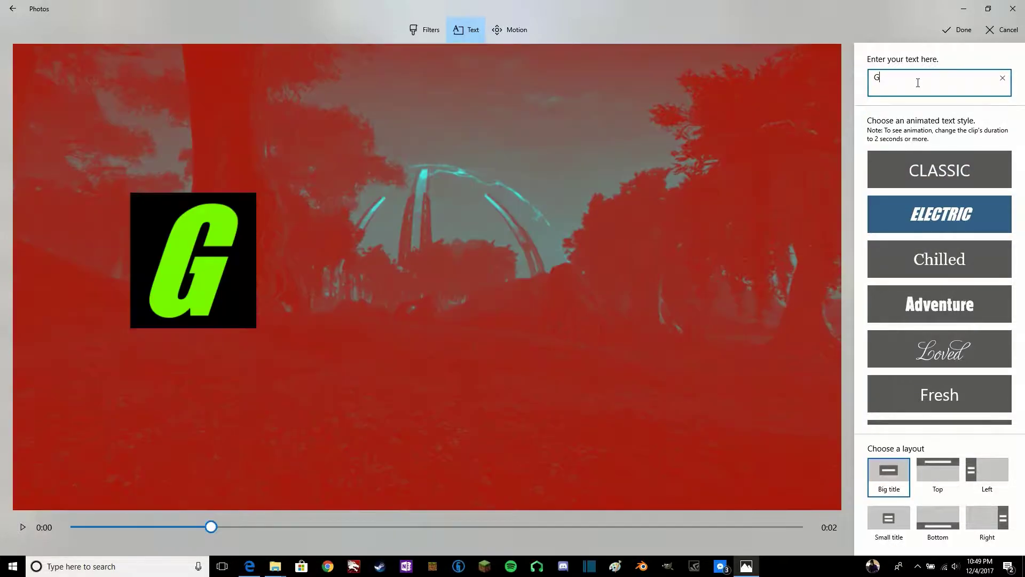
{"action": "type", "text": "1nger"}
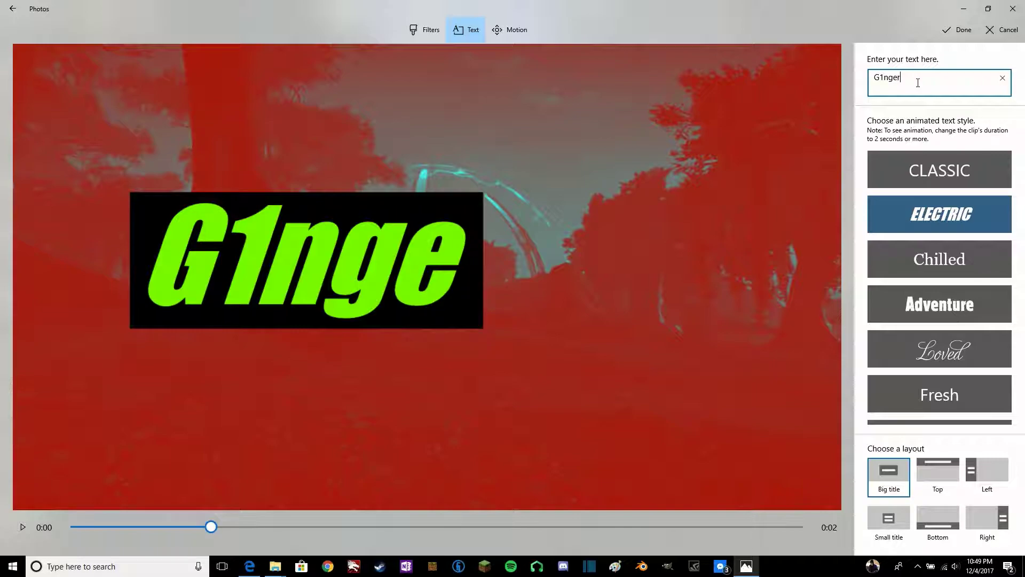
{"action": "type", "text": "Boy"}
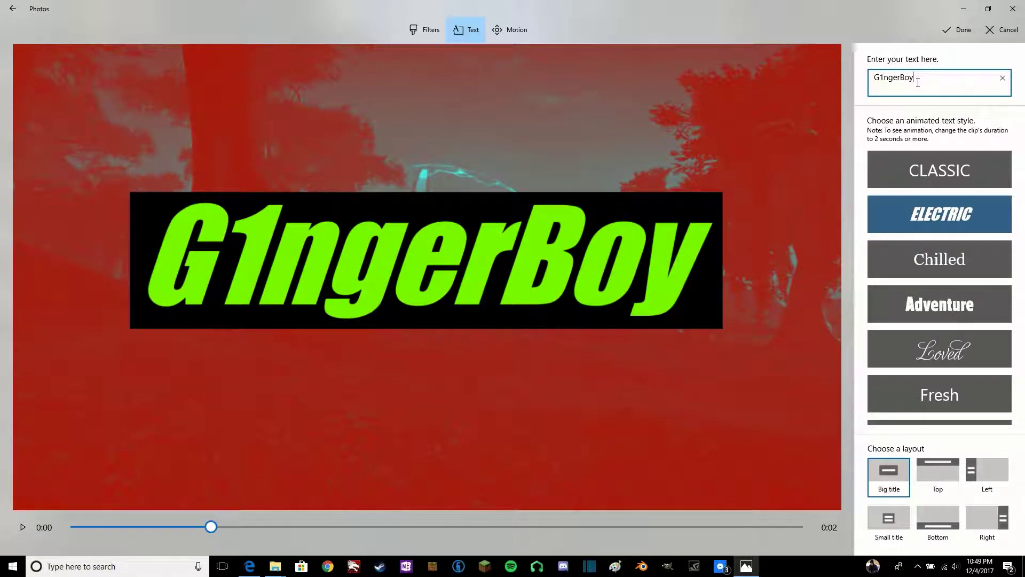
{"action": "type", "text": " W"}
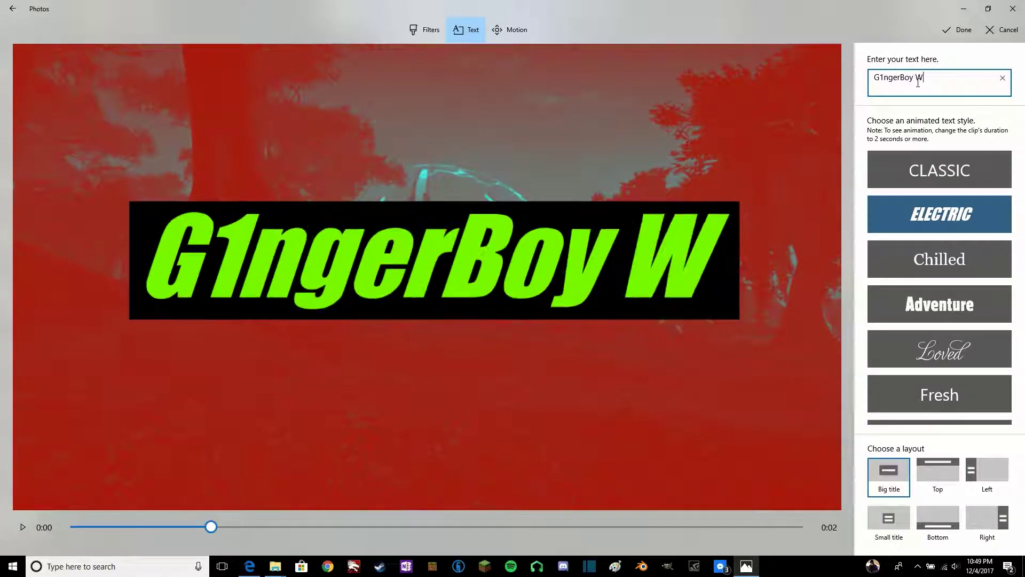
{"action": "type", "text": "as here"}
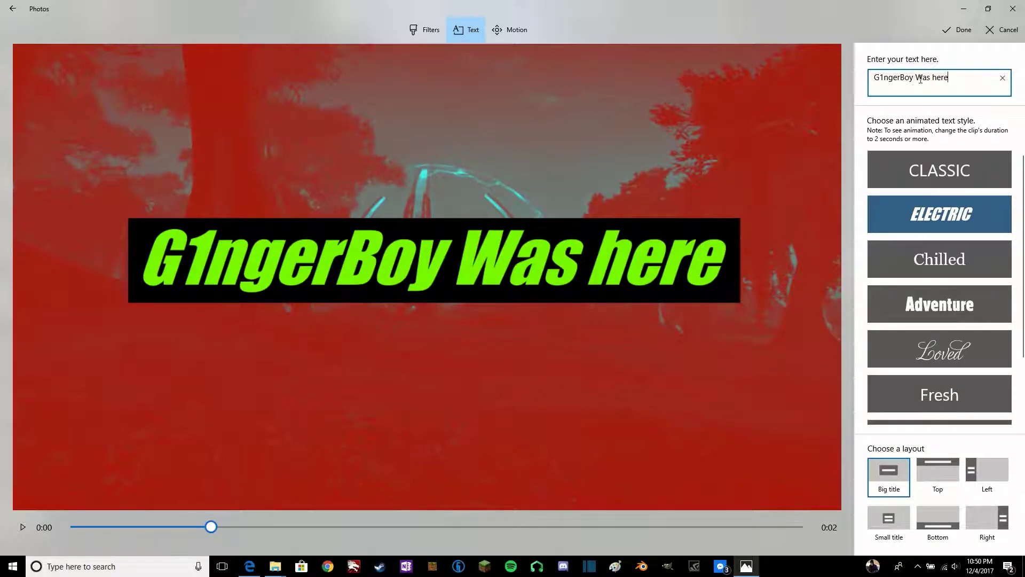
{"action": "key", "text": "BackSpace"}
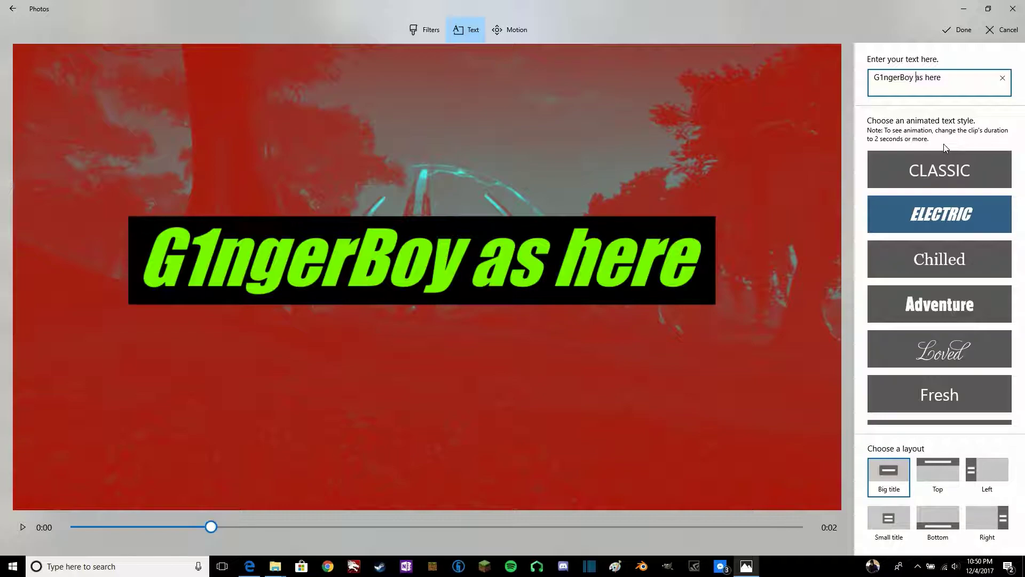
{"action": "type", "text": "w"}
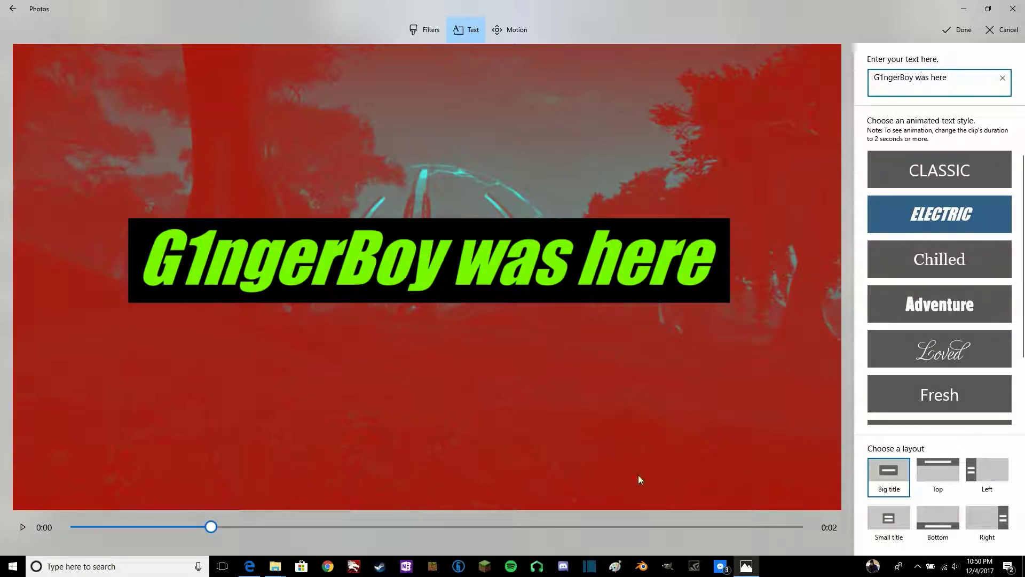
Give the caption the Classic style and the bottom banner layout
{"action": "left_click", "coordinate": [929, 177]}
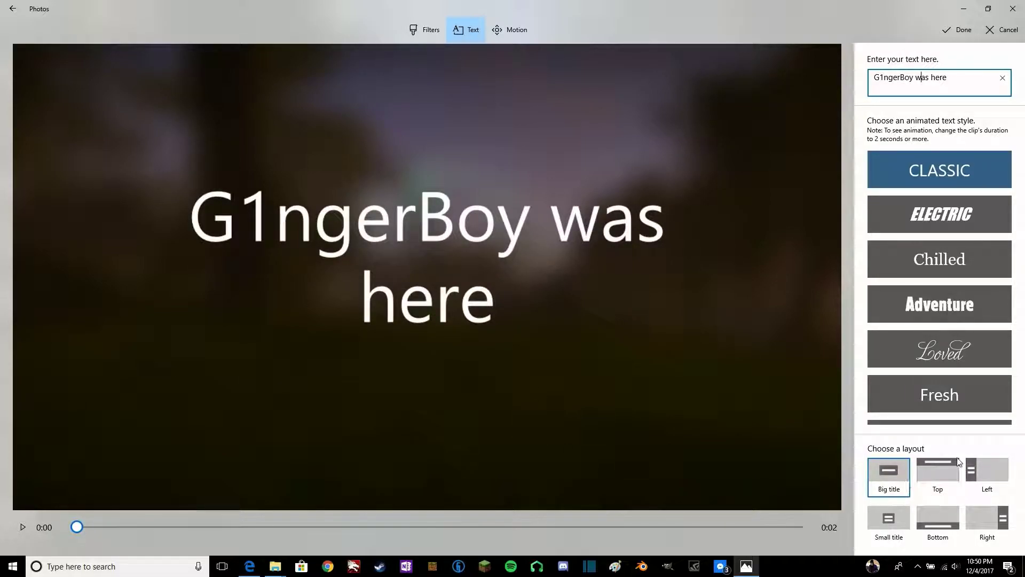
{"action": "left_click", "coordinate": [889, 520]}
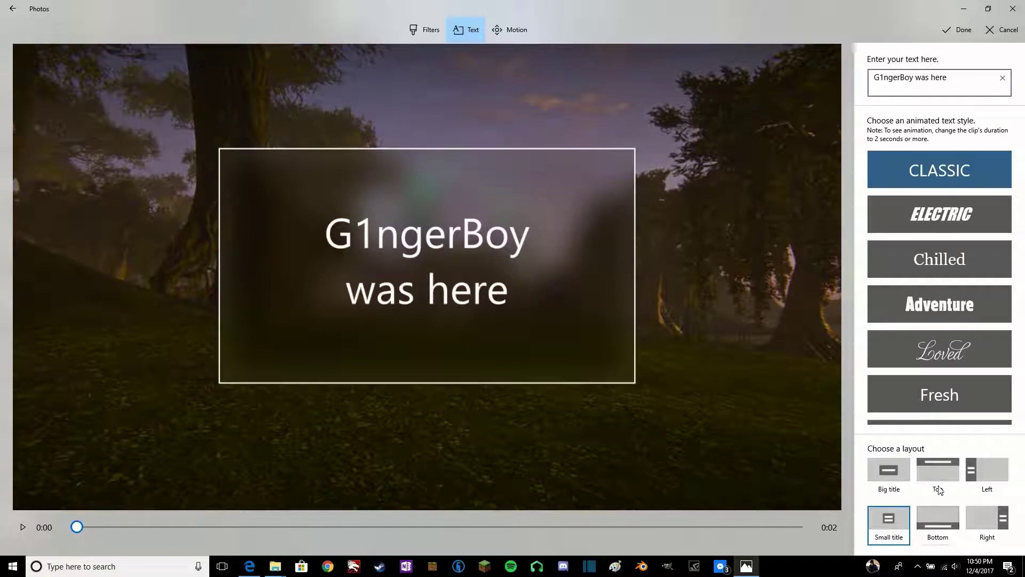
{"action": "left_click", "coordinate": [938, 527]}
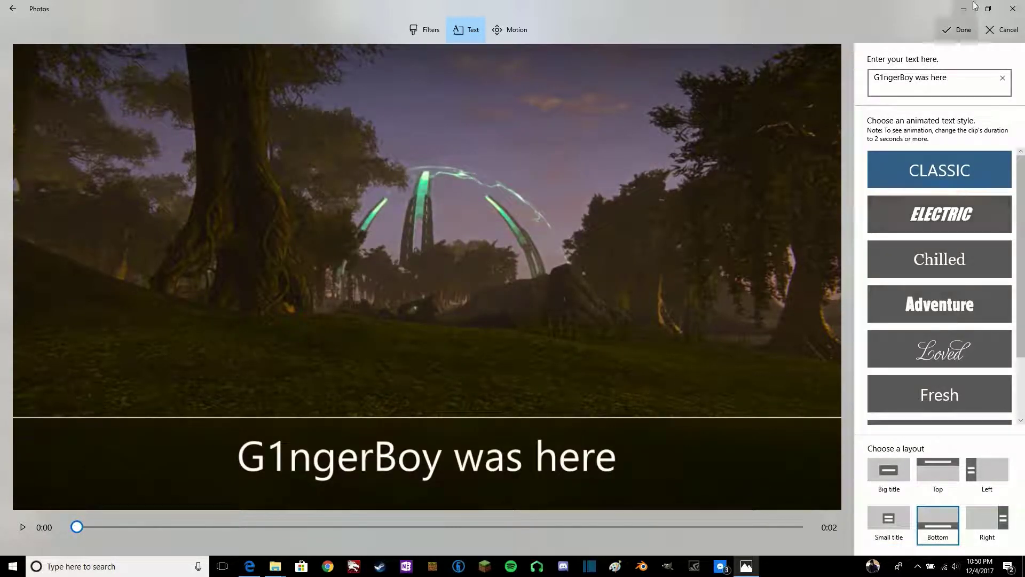
{"action": "scroll", "coordinate": [980, 327], "scroll_direction": "down", "scroll_amount": 2}
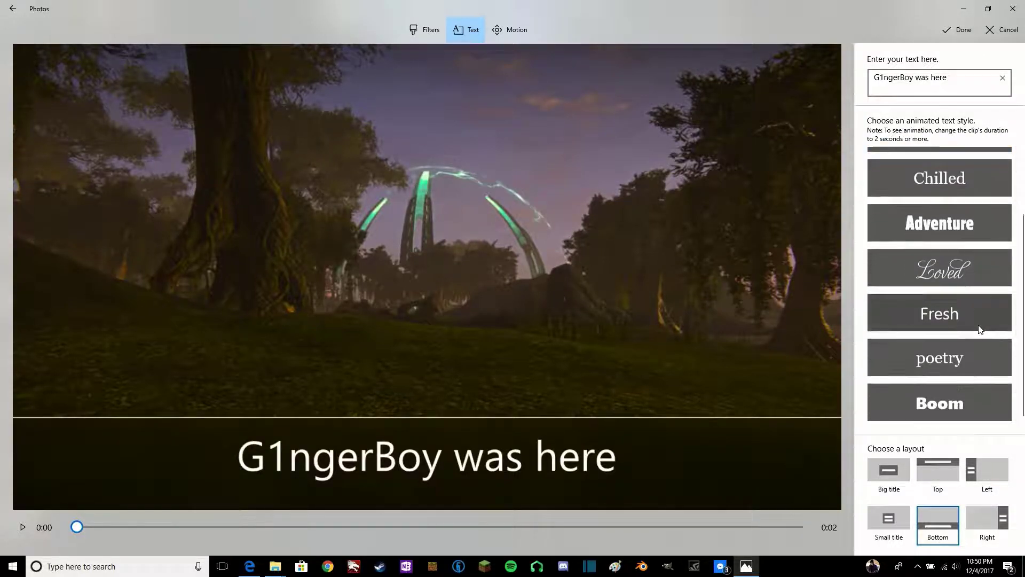
{"action": "scroll", "coordinate": [979, 326], "scroll_direction": "up", "scroll_amount": 2}
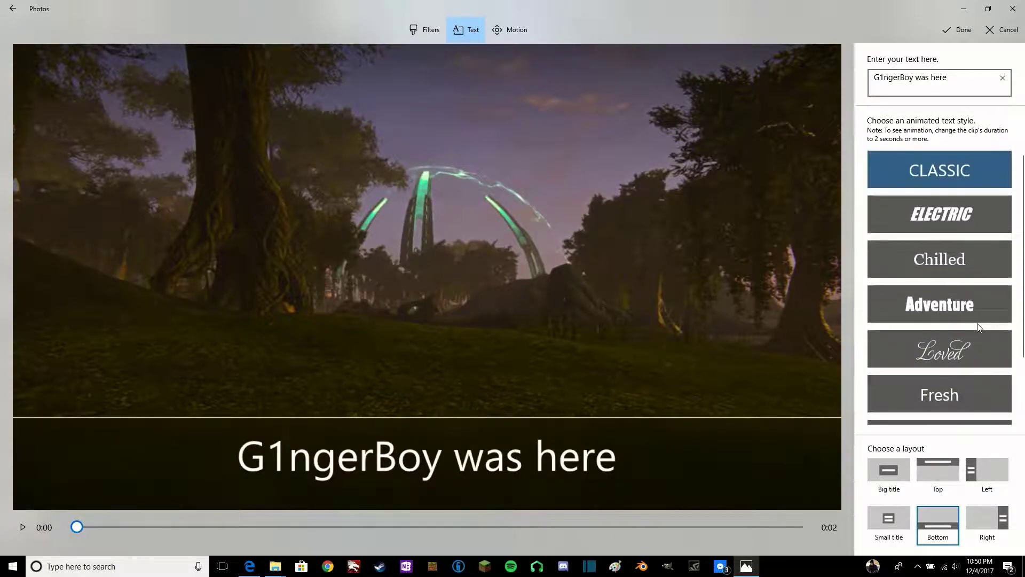
{"action": "left_click", "coordinate": [962, 38]}
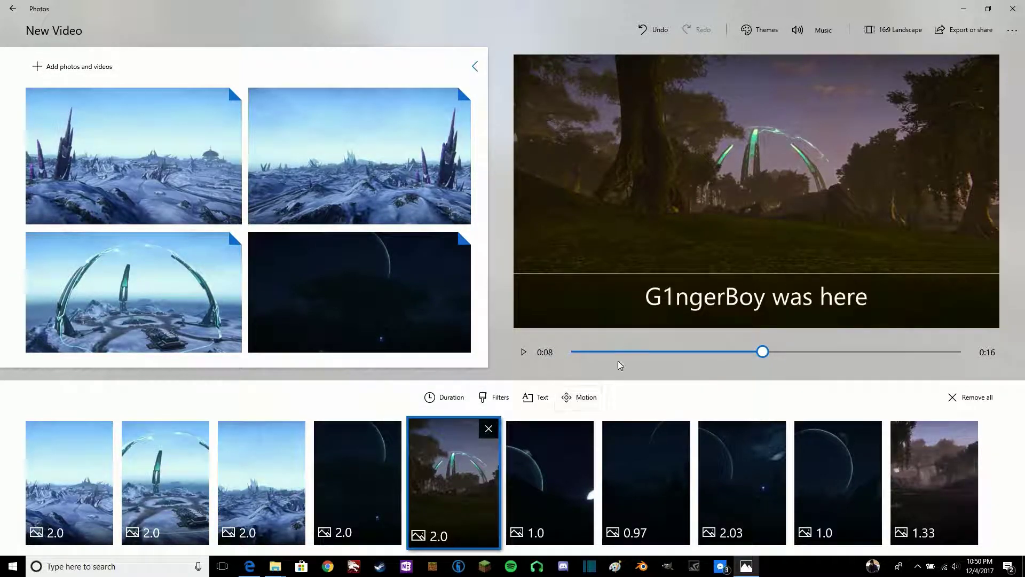
Preview the captioned section, then bring up Motion styles for the 2.0 dome clip
{"action": "left_click", "coordinate": [524, 352]}
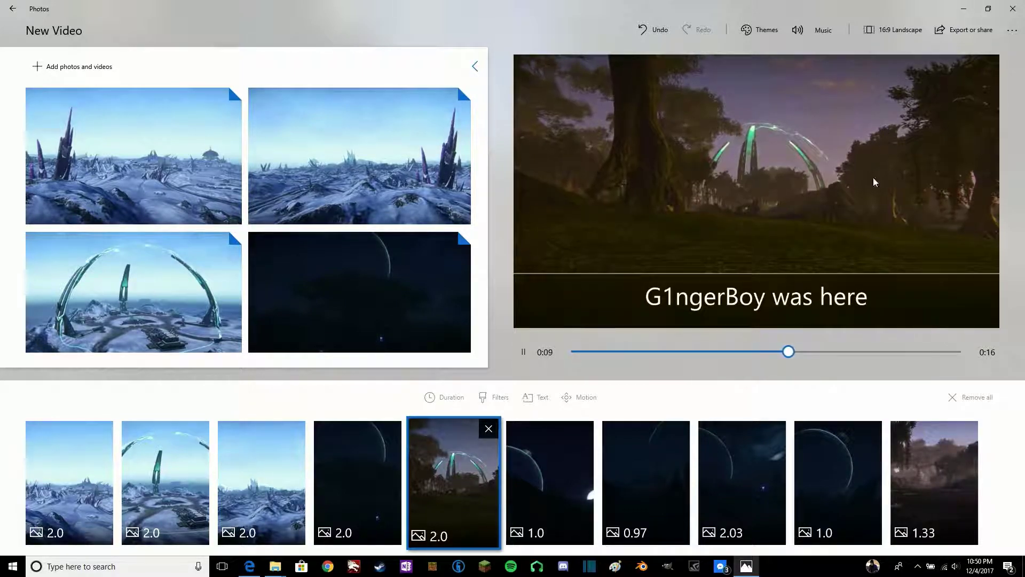
{"action": "left_click", "coordinate": [524, 352]}
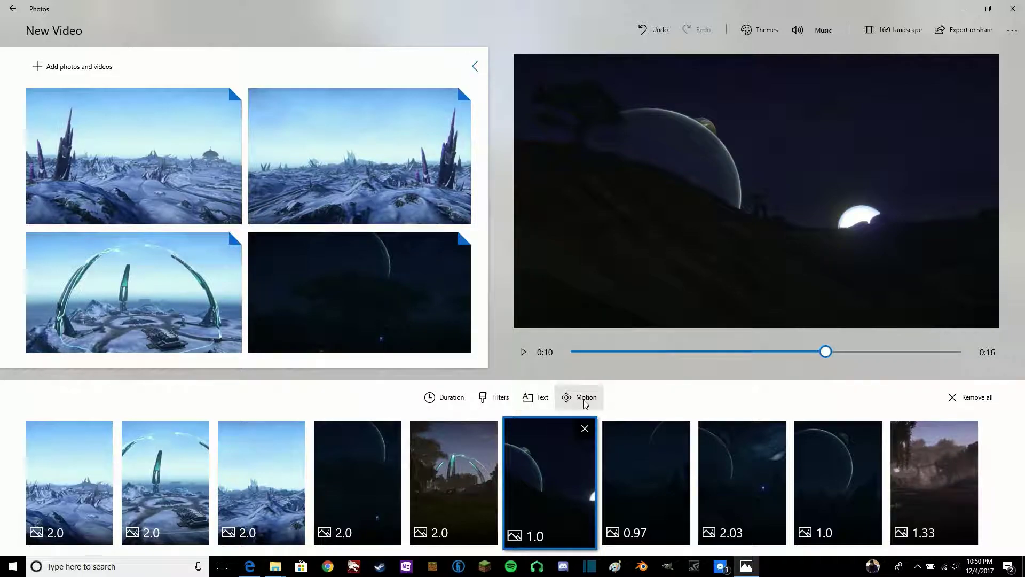
{"action": "left_click", "coordinate": [495, 451]}
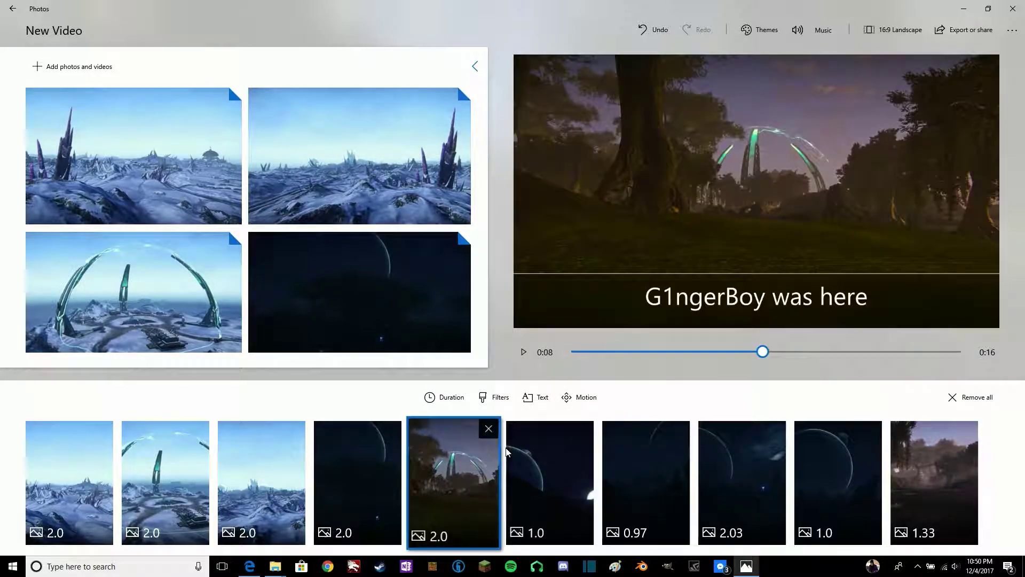
{"action": "left_click", "coordinate": [580, 396]}
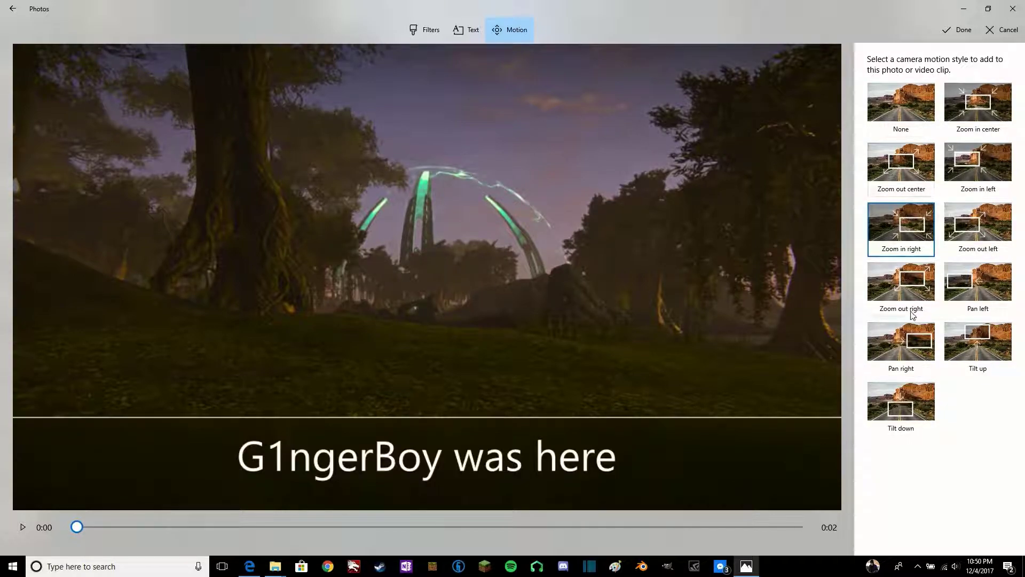
Set the dome clip's camera motion to None after trying Pan right
{"action": "left_click", "coordinate": [897, 348]}
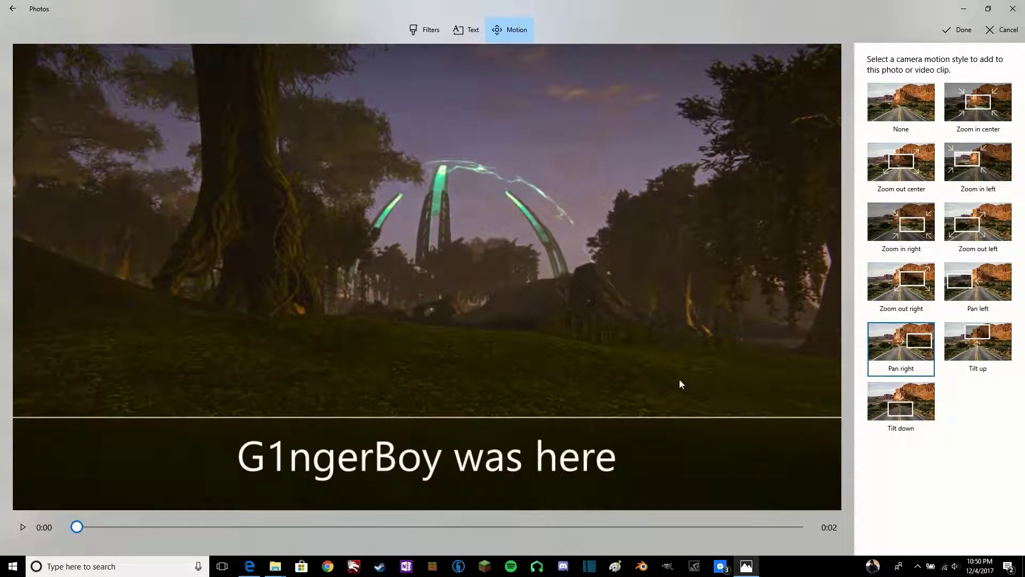
{"action": "left_click", "coordinate": [917, 98]}
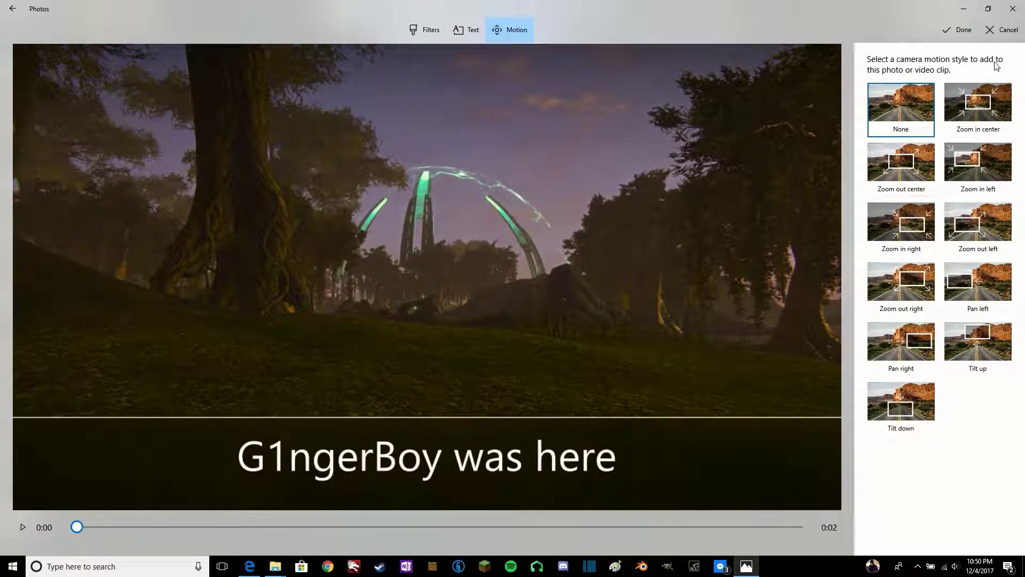
{"action": "left_click", "coordinate": [964, 38]}
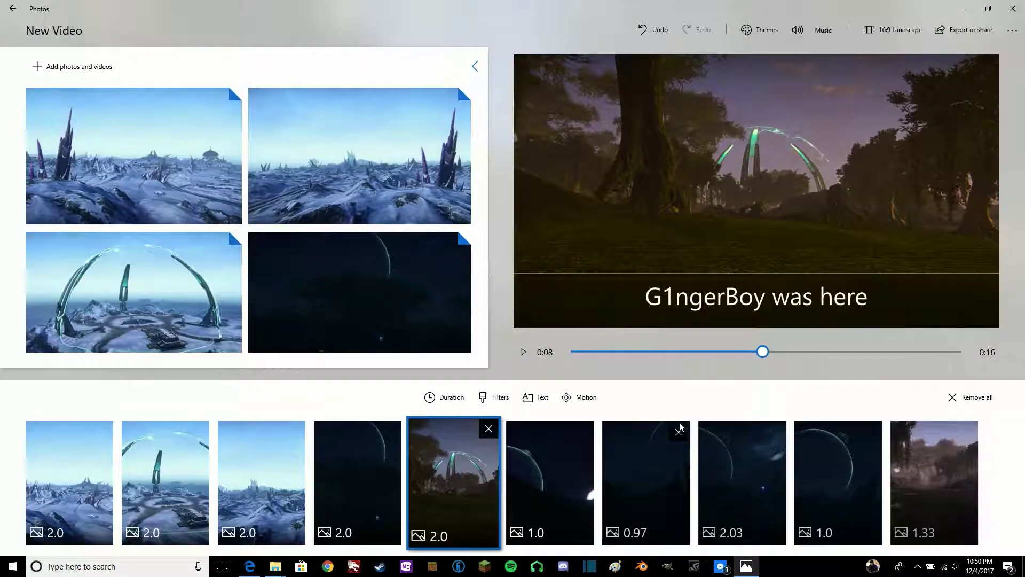
{"action": "left_click", "coordinate": [530, 492]}
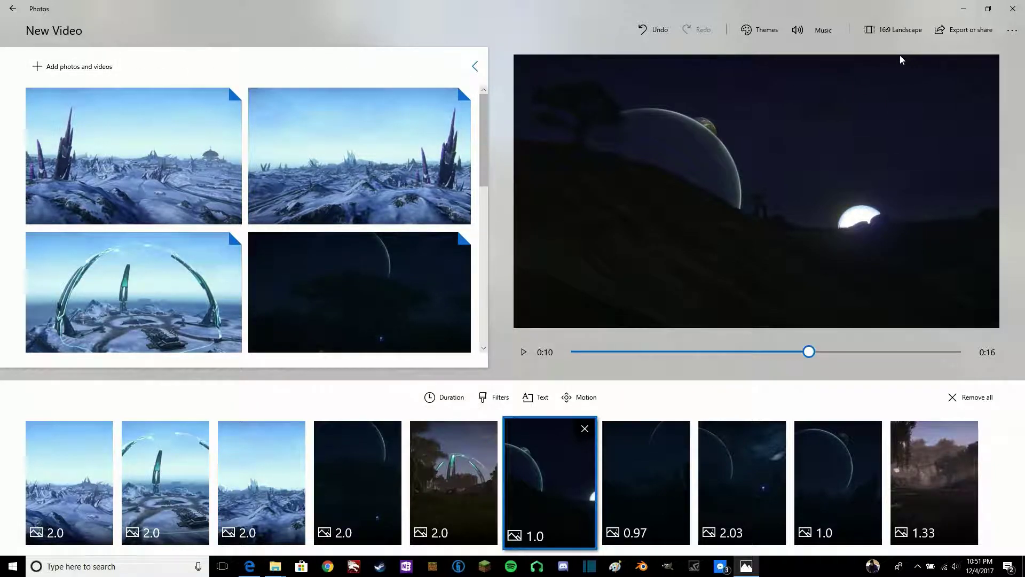
{"action": "left_click", "coordinate": [876, 35]}
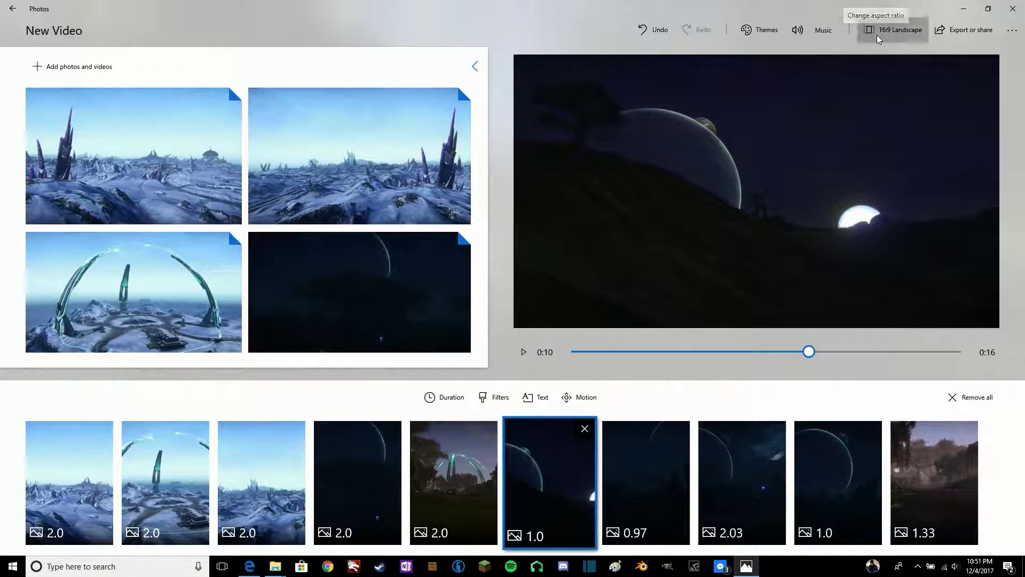
{"action": "left_click", "coordinate": [887, 28]}
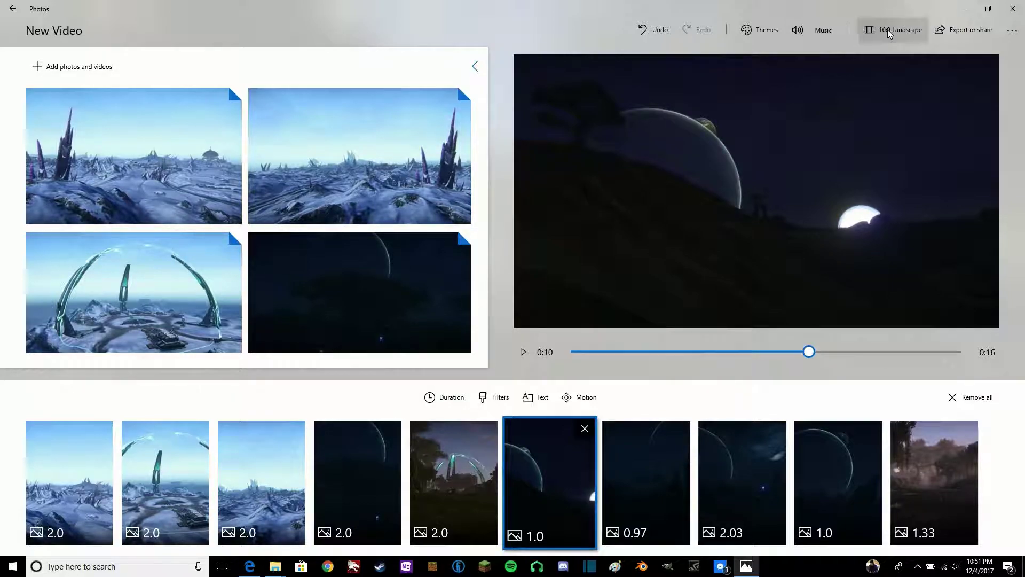
{"action": "left_click", "coordinate": [889, 33]}
{"action": "left_click", "coordinate": [888, 78]}
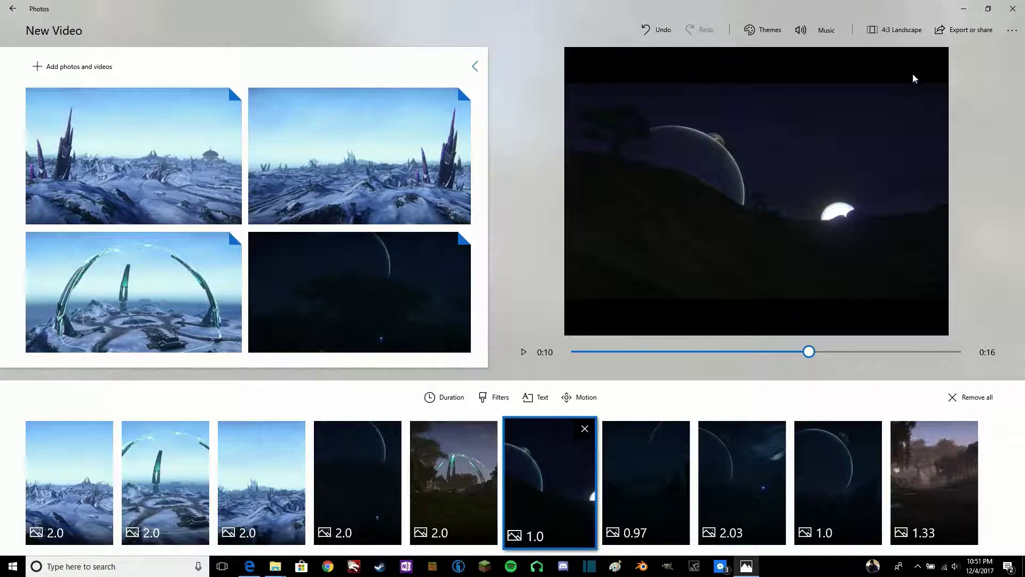
{"action": "left_click", "coordinate": [901, 33]}
{"action": "left_click", "coordinate": [889, 55]}
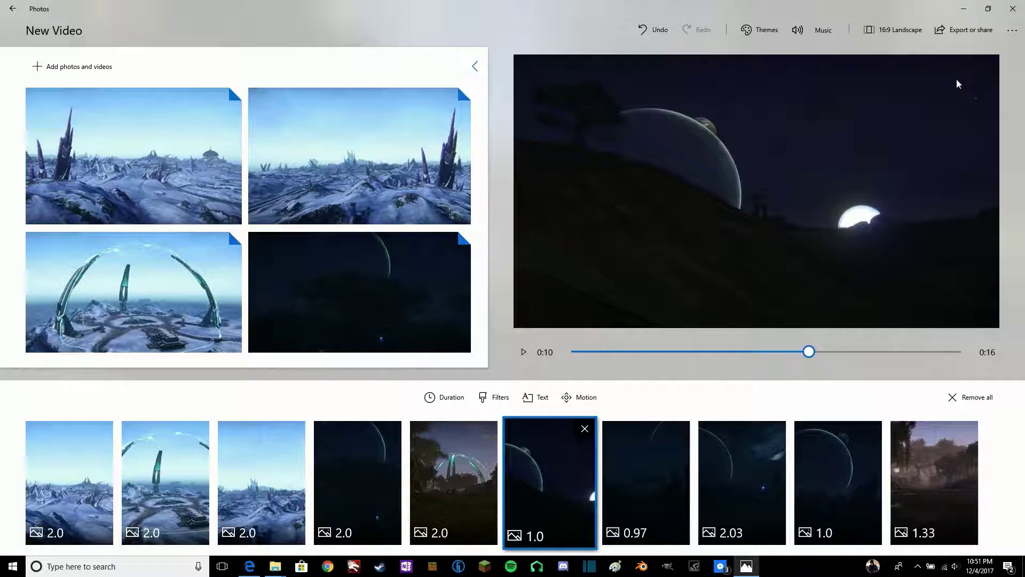
Export the video at size L, the best option for big screens
{"action": "left_click", "coordinate": [964, 32]}
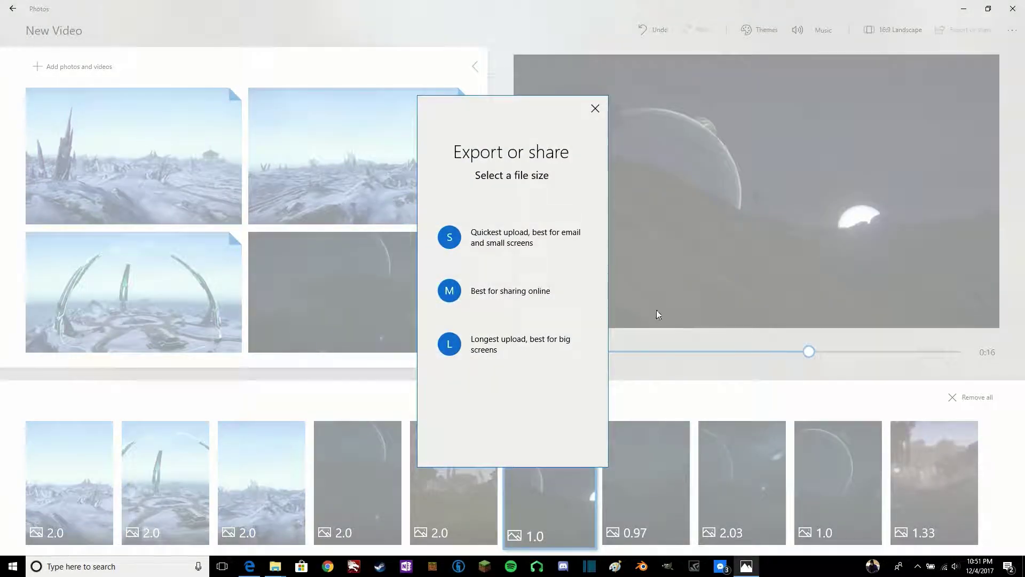
{"action": "left_click", "coordinate": [484, 350]}
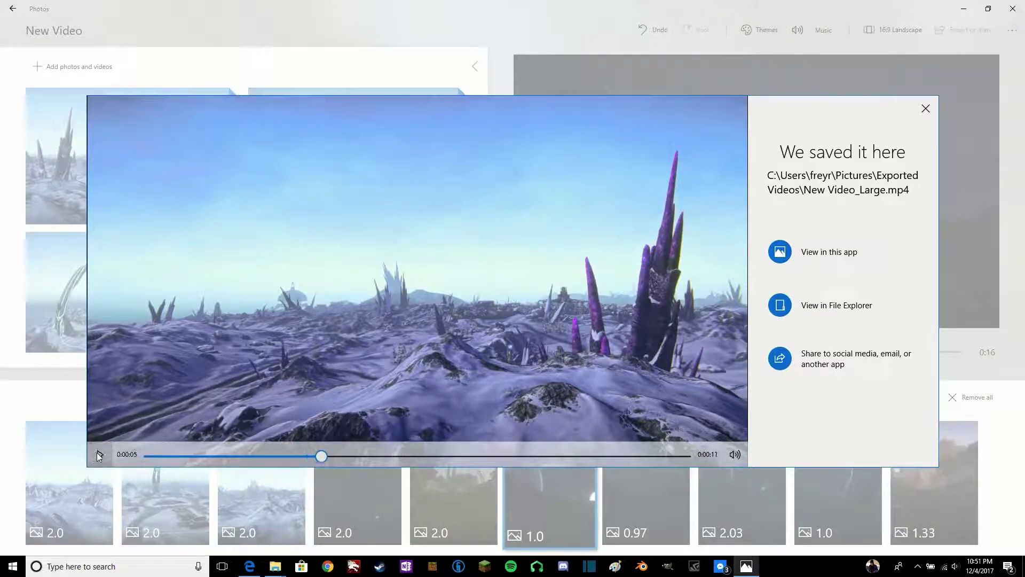
Show the exported New Video_Large file in File Explorer
{"action": "left_click", "coordinate": [781, 305]}
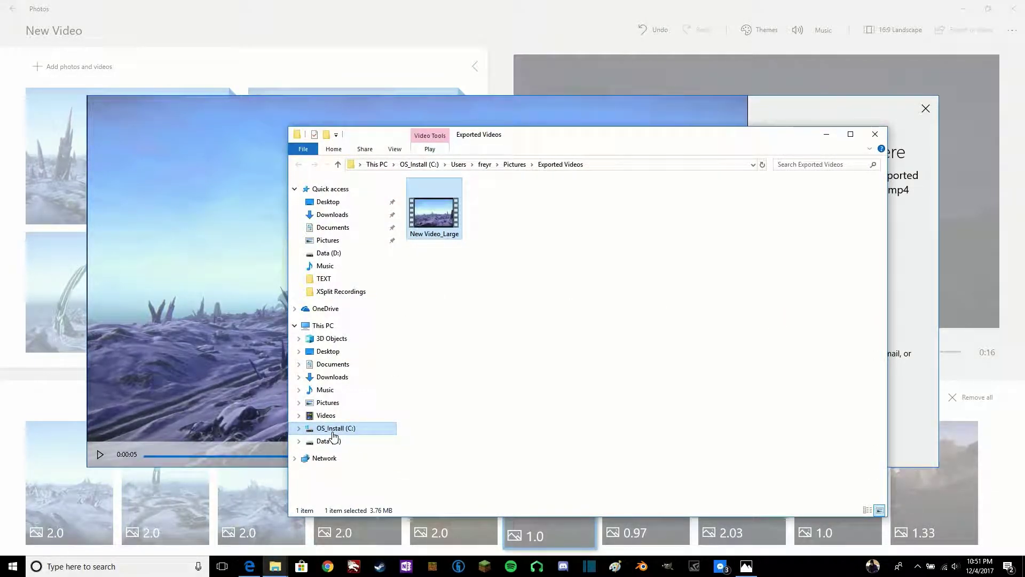
Check Pictures > Exported Videos for the exported video, then close File Explorer
{"action": "left_click", "coordinate": [346, 405]}
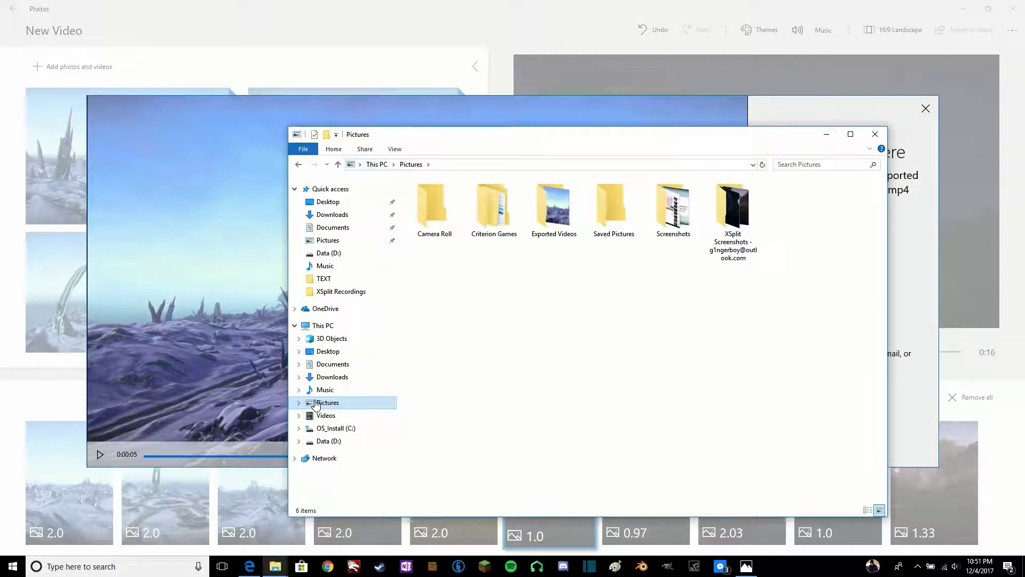
{"action": "double_click", "coordinate": [546, 221]}
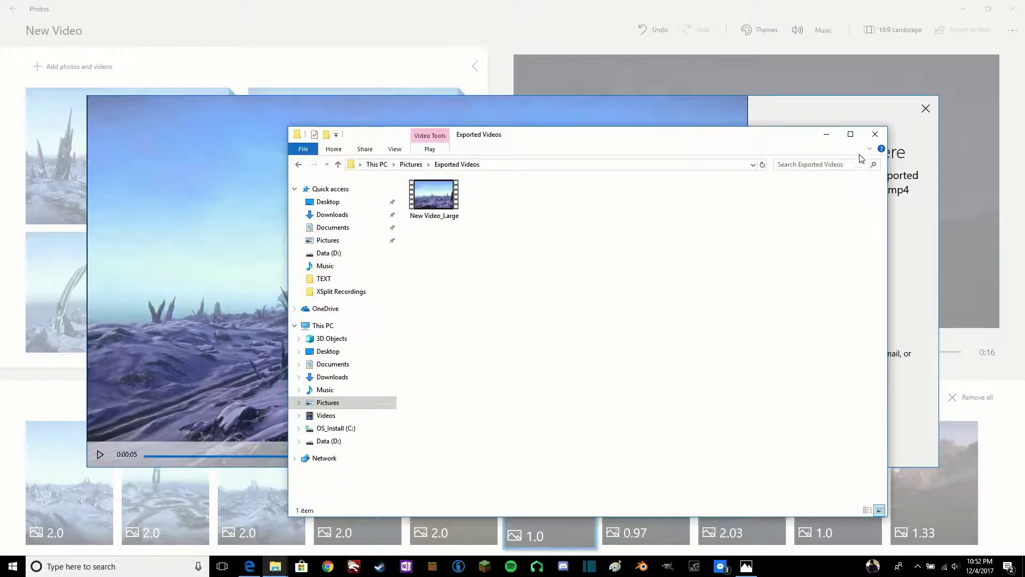
{"action": "left_click", "coordinate": [875, 134]}
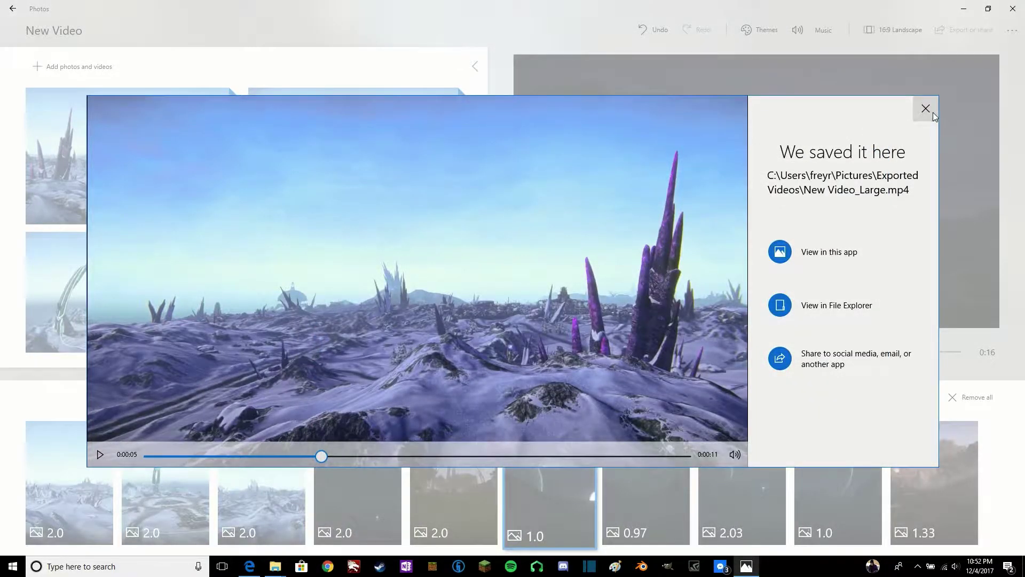
Add the pink 0:19 'Thanks for watching' clip from October 2017 to the project library
{"action": "left_click", "coordinate": [926, 109]}
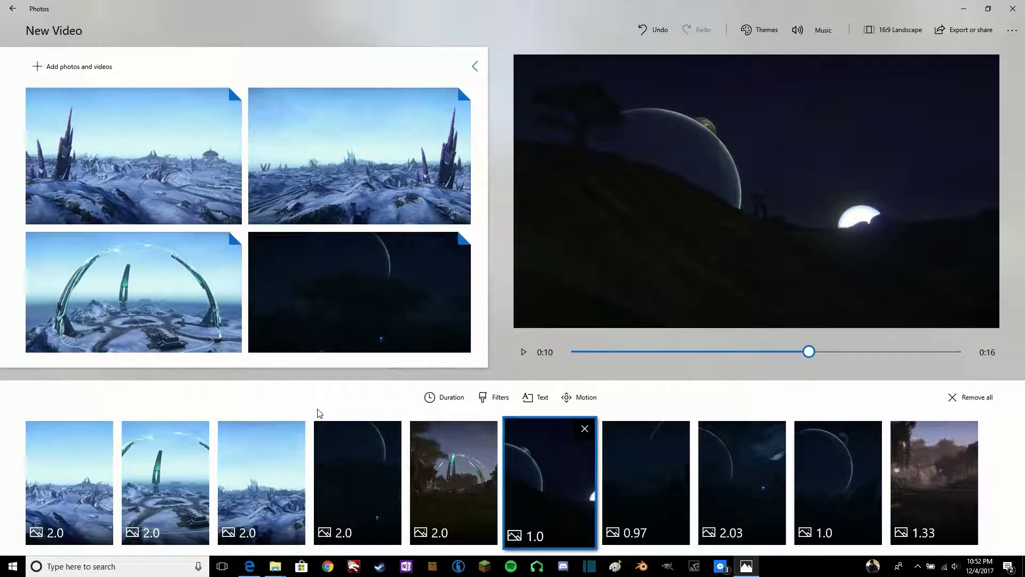
{"action": "left_click", "coordinate": [75, 66]}
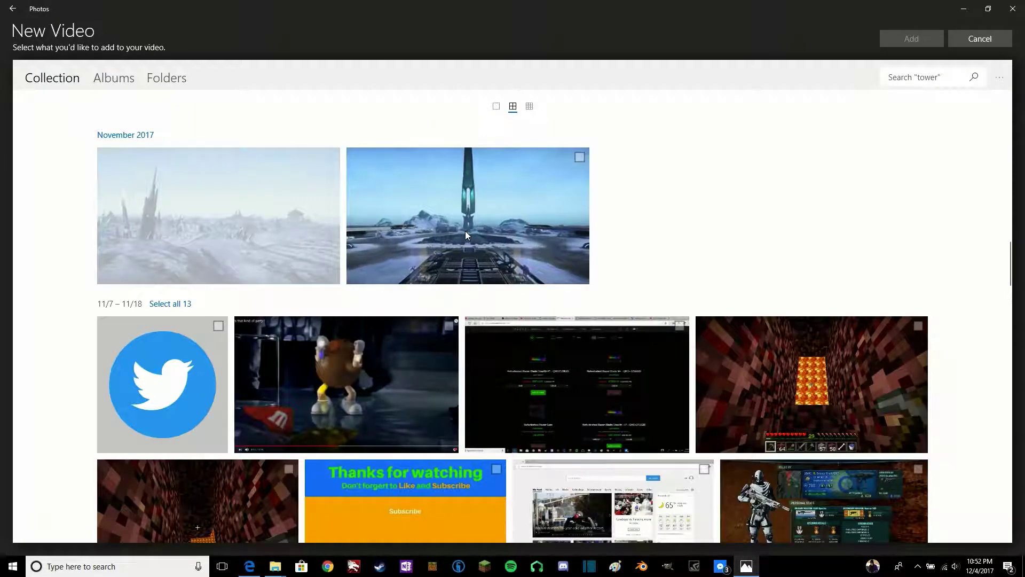
{"action": "scroll", "coordinate": [465, 235], "scroll_direction": "down", "scroll_amount": 7}
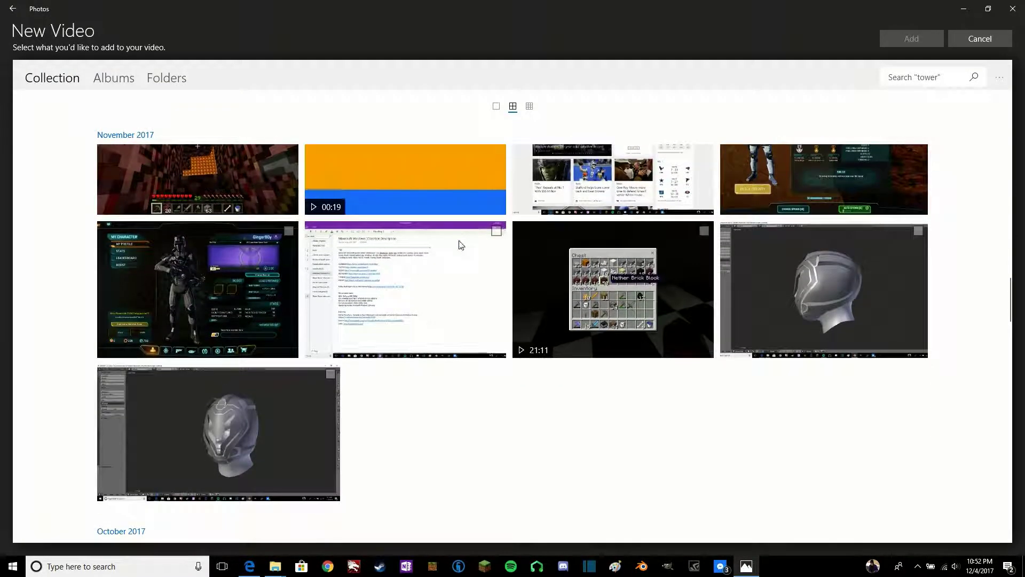
{"action": "scroll", "coordinate": [639, 299], "scroll_direction": "down", "scroll_amount": 7}
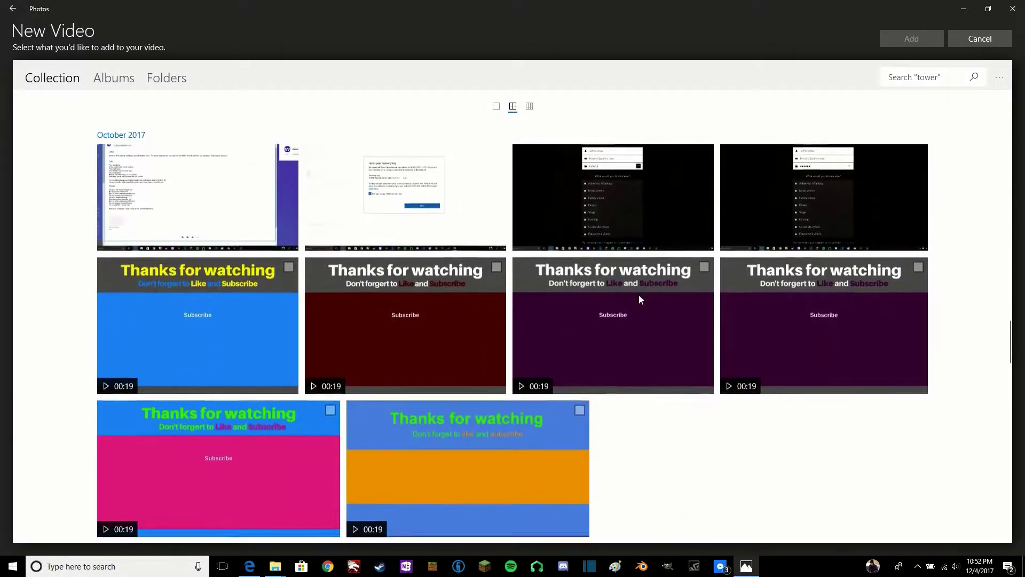
{"action": "left_click", "coordinate": [249, 418]}
{"action": "left_click", "coordinate": [912, 39]}
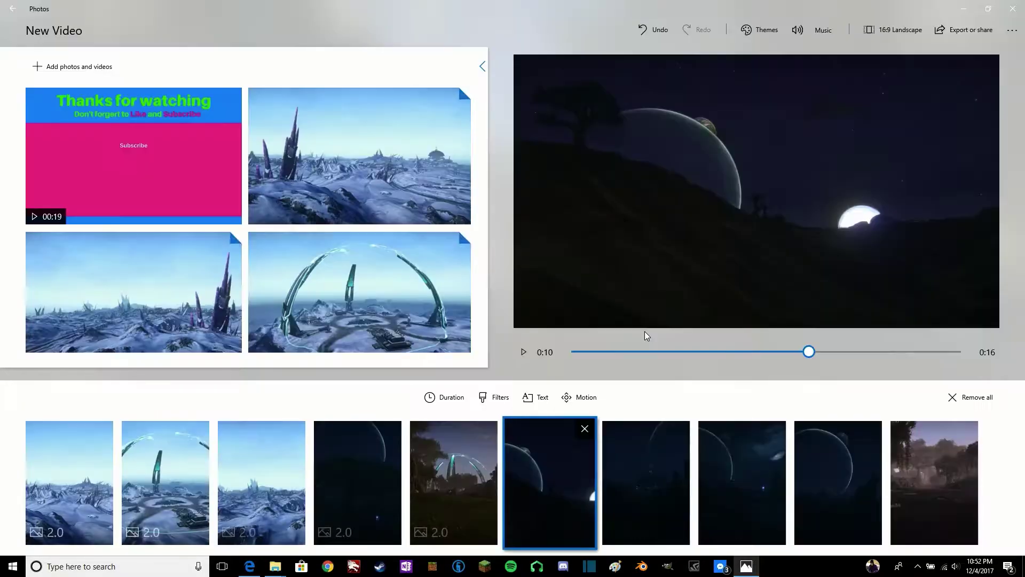
Move the 'Thanks for watching' clip to the end of the storyboard and preview it
{"action": "left_click_drag", "start_coordinate": [199, 136], "coordinate": [958, 502]}
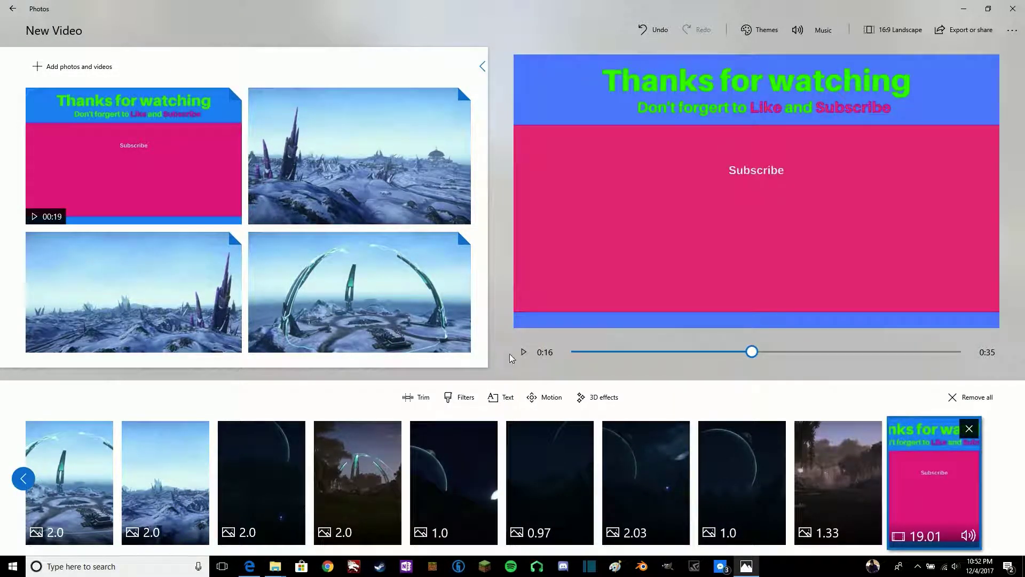
{"action": "left_click", "coordinate": [523, 353]}
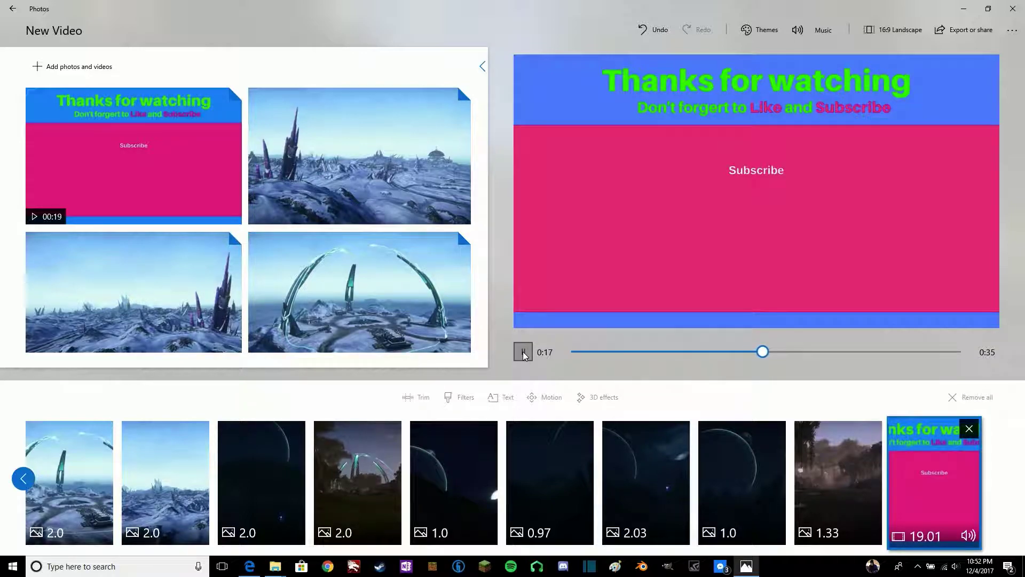
{"action": "left_click", "coordinate": [523, 353]}
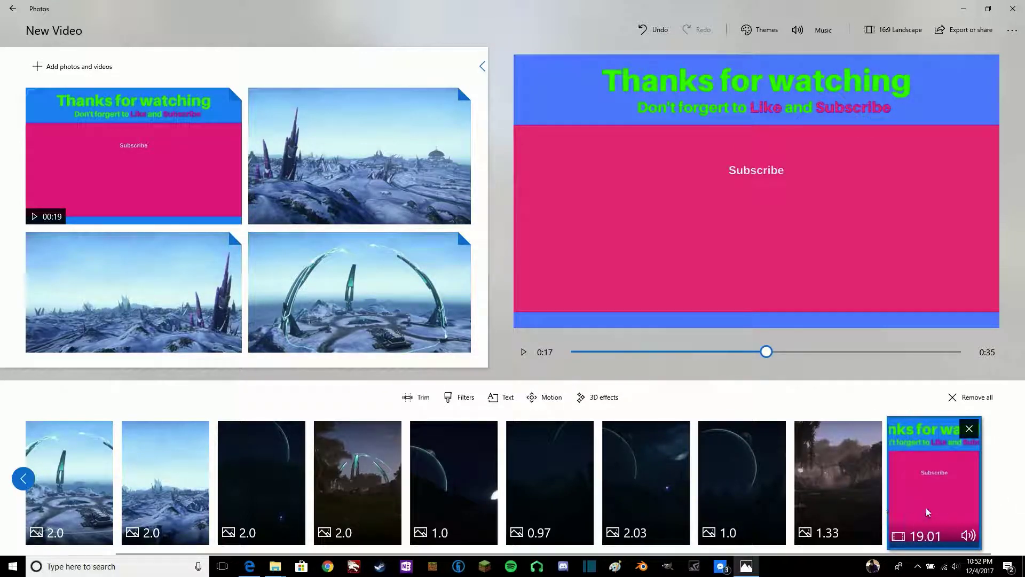
Set the outro clip's volume to 0 and replay the preview to check
{"action": "left_click", "coordinate": [968, 537]}
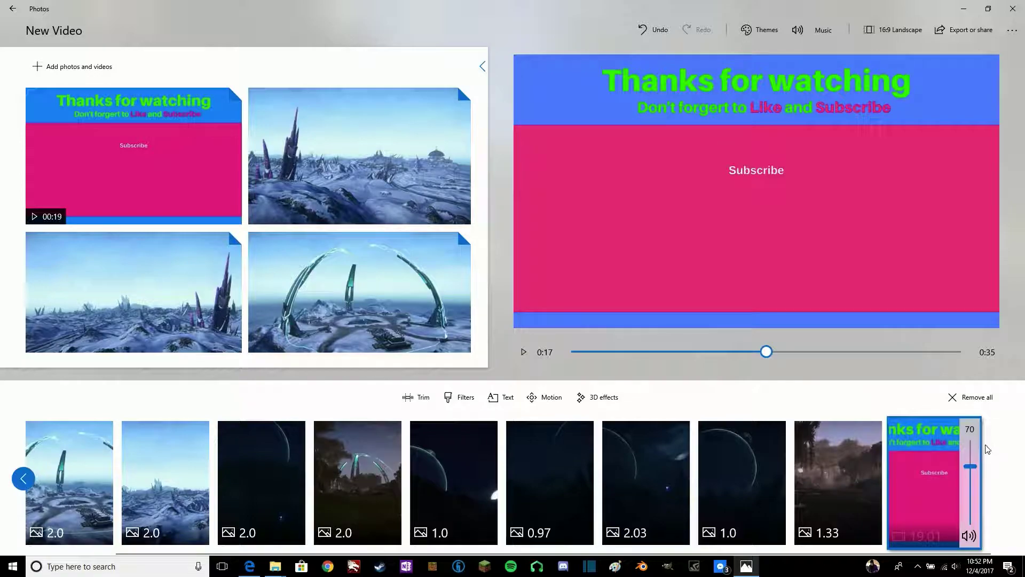
{"action": "left_click", "coordinate": [968, 535]}
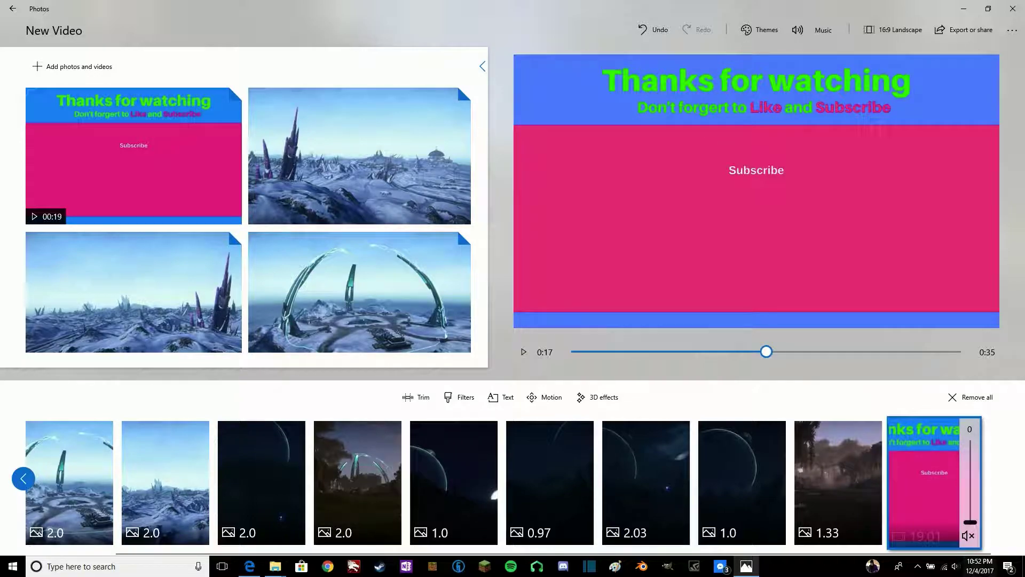
{"action": "left_click", "coordinate": [522, 353]}
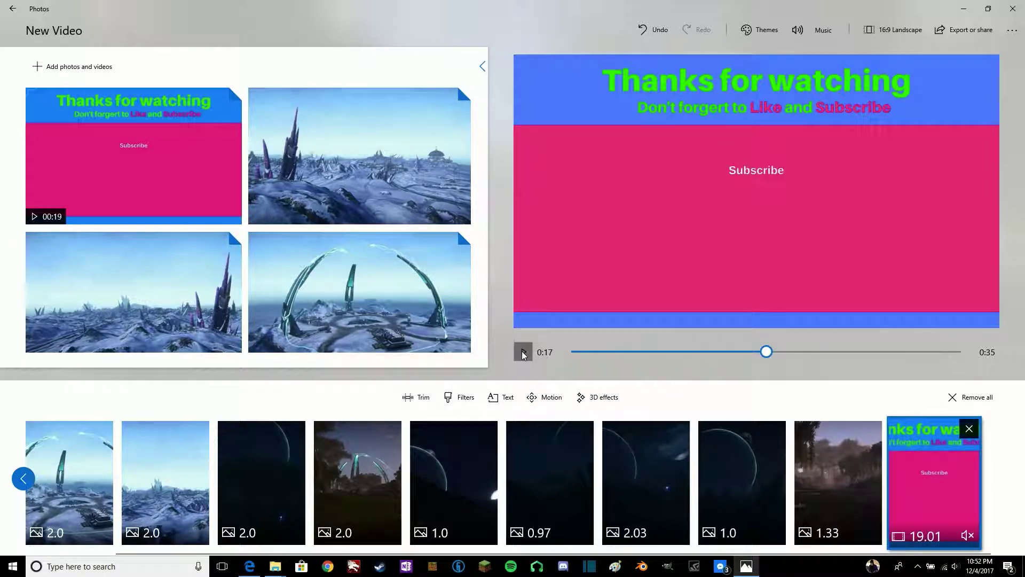
{"action": "left_click", "coordinate": [522, 352]}
{"action": "left_click", "coordinate": [522, 352]}
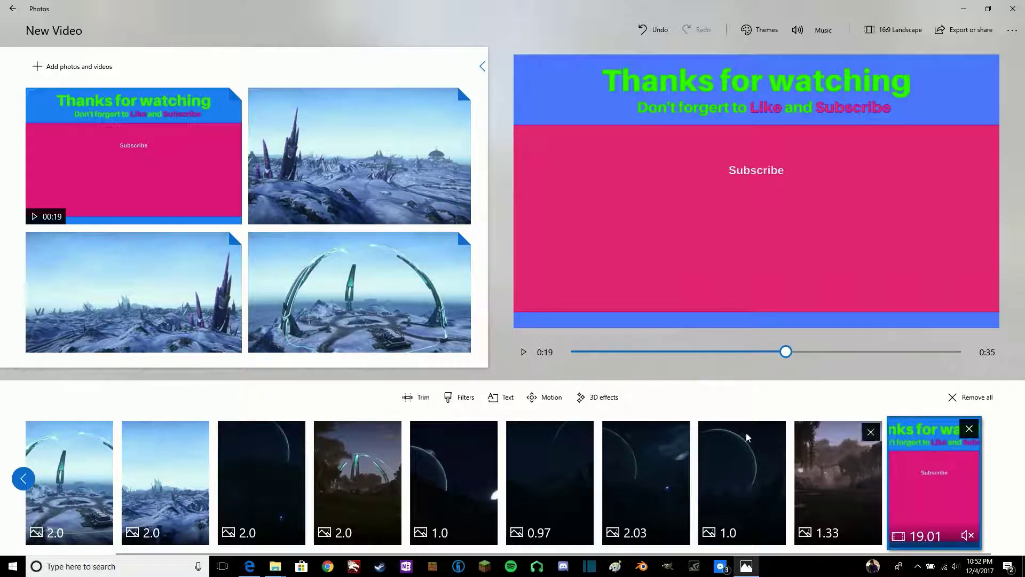
Trim the outro clip to run from 0:03 to 0:16, leaving 13.7 seconds
{"action": "left_click", "coordinate": [421, 404]}
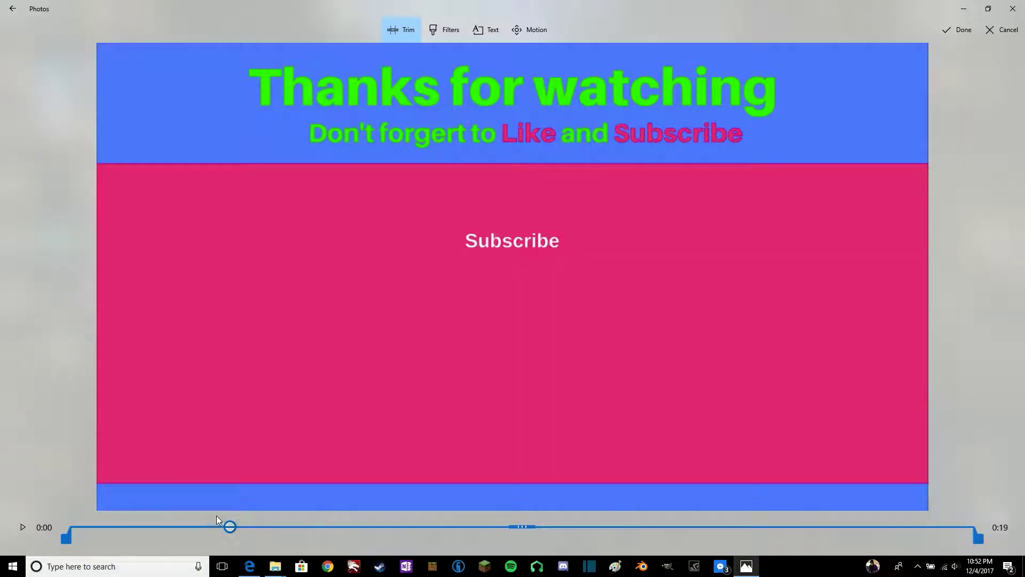
{"action": "left_click_drag", "start_coordinate": [67, 537], "coordinate": [216, 544]}
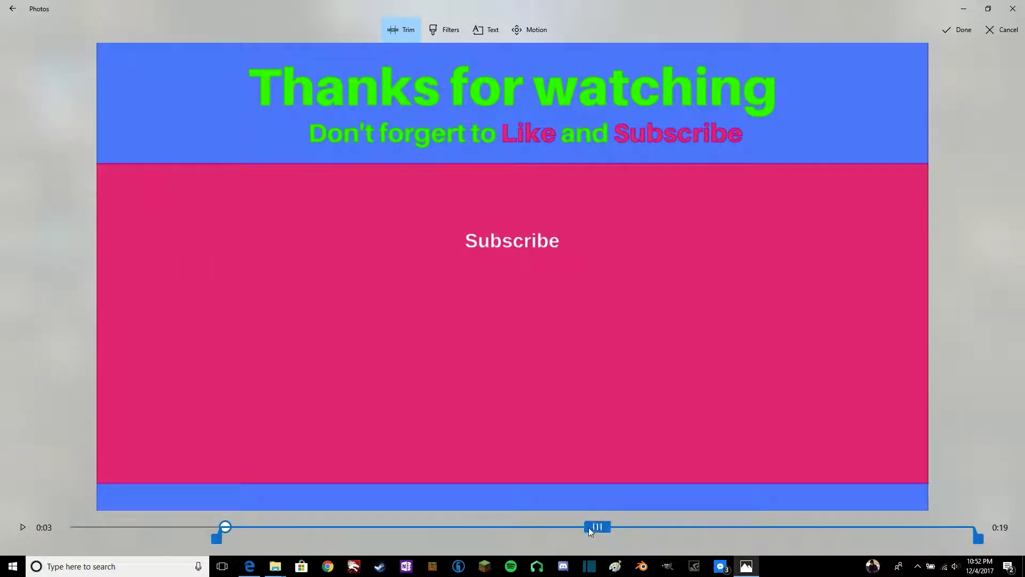
{"action": "mouse_move", "coordinate": [589, 528]}
{"action": "left_mouse_down"}
{"action": "mouse_move", "coordinate": [328, 527]}
{"action": "mouse_move", "coordinate": [579, 528]}
{"action": "left_mouse_up"}
{"action": "left_click_drag", "start_coordinate": [978, 537], "coordinate": [870, 539]}
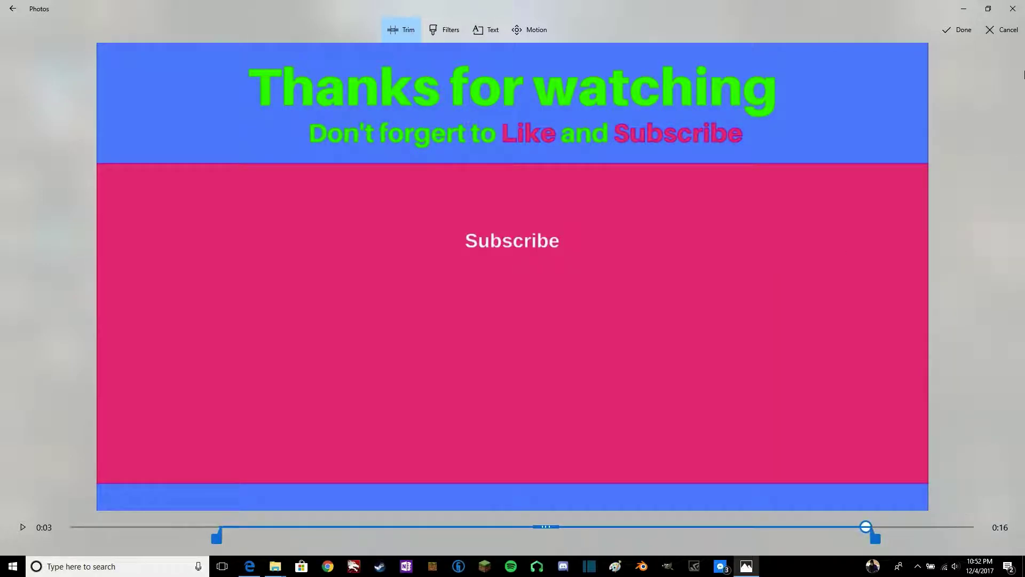
{"action": "left_click", "coordinate": [959, 30]}
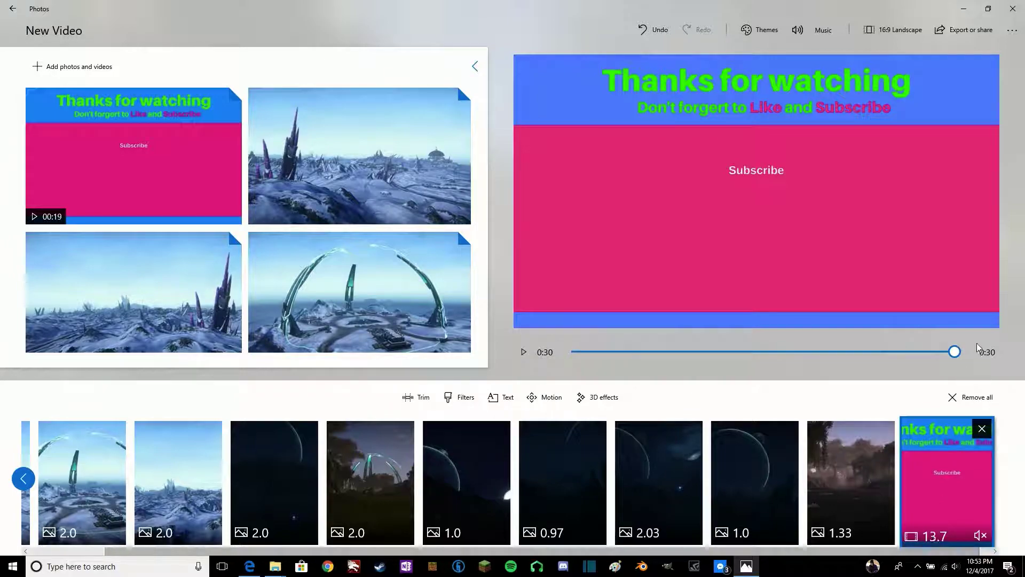
Try the Atomic motion 3D effect on the outro, preview it, then discard the changes
{"action": "left_click", "coordinate": [622, 396]}
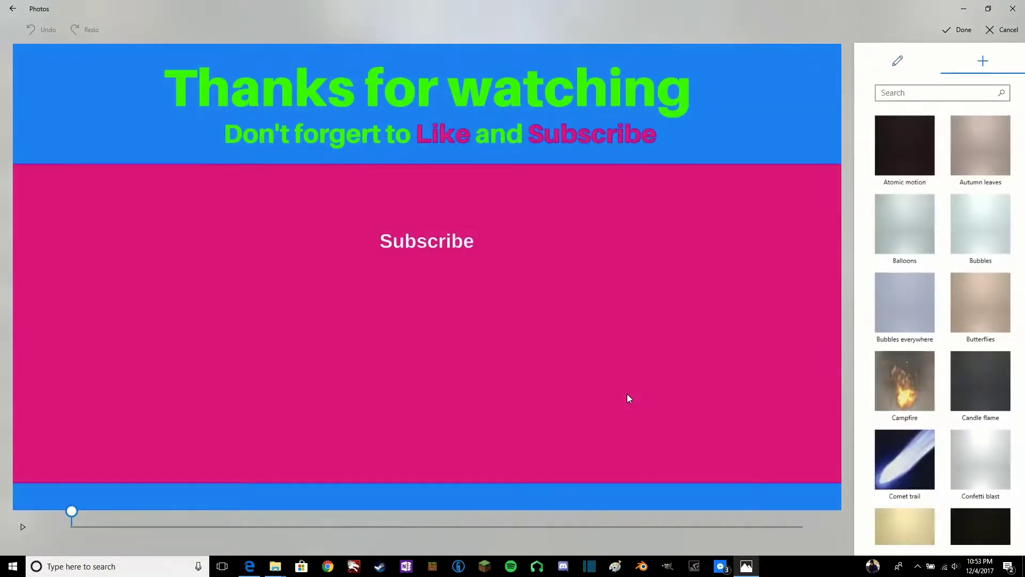
{"action": "left_click", "coordinate": [901, 145]}
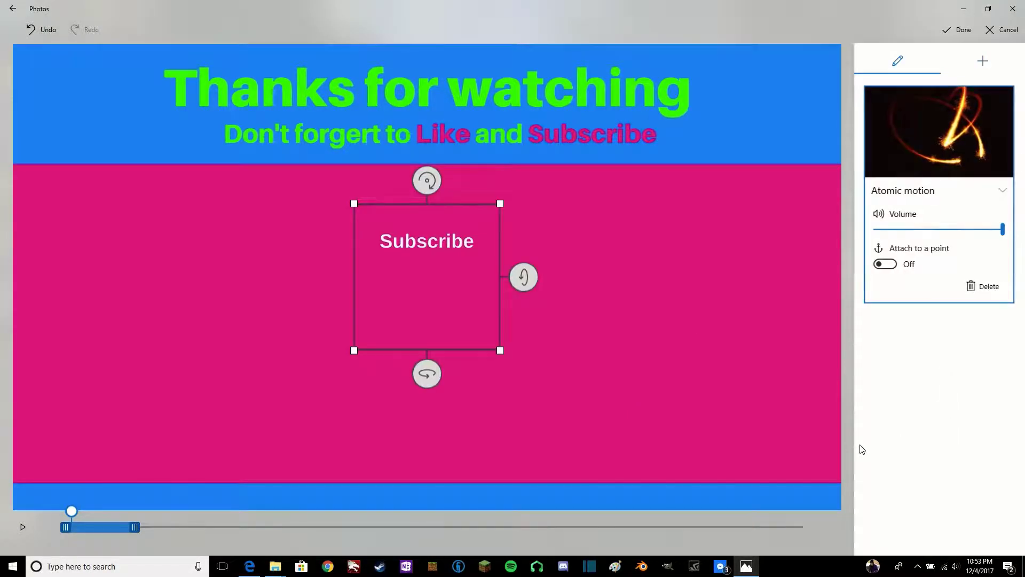
{"action": "mouse_move", "coordinate": [523, 277]}
{"action": "left_mouse_down"}
{"action": "mouse_move", "coordinate": [645, 277]}
{"action": "mouse_move", "coordinate": [523, 277]}
{"action": "left_mouse_up"}
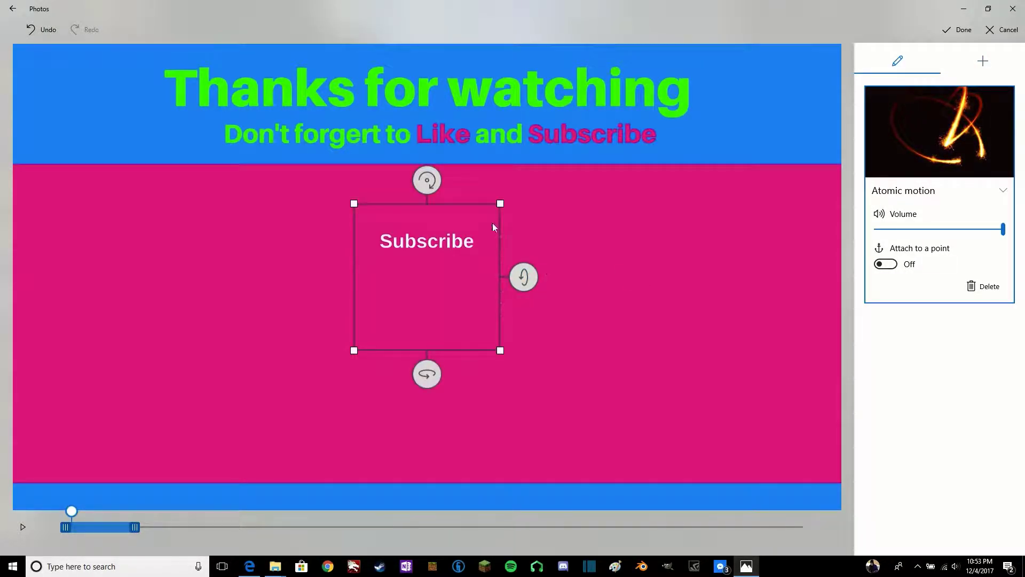
{"action": "left_click_drag", "start_coordinate": [427, 180], "coordinate": [297, 188]}
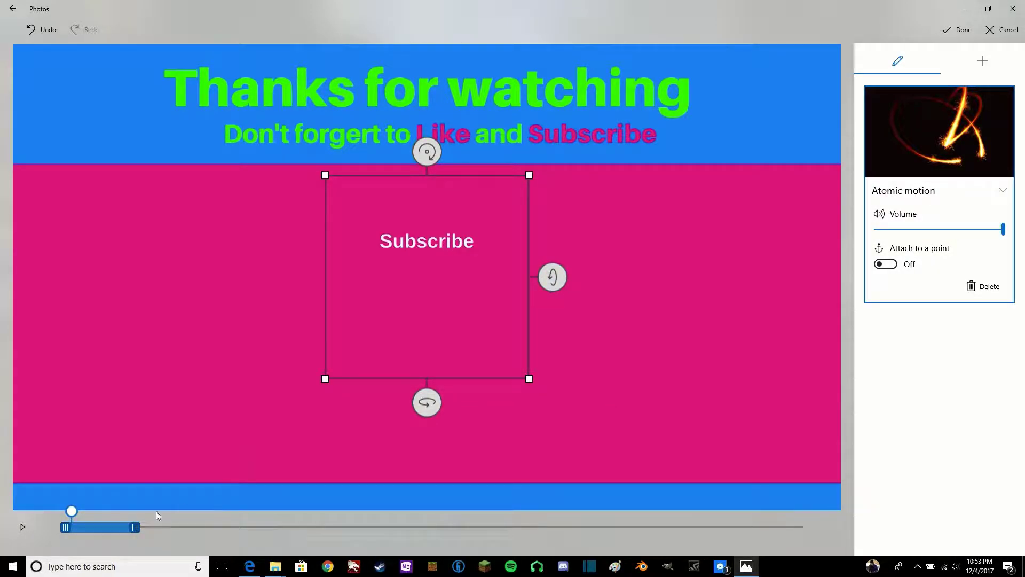
{"action": "left_click", "coordinate": [22, 527]}
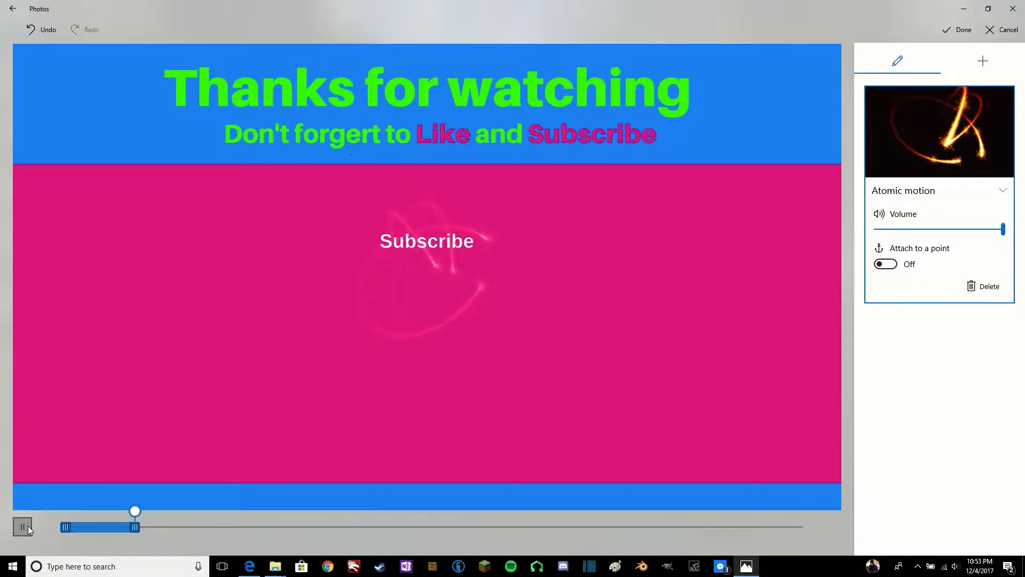
{"action": "left_click", "coordinate": [24, 527]}
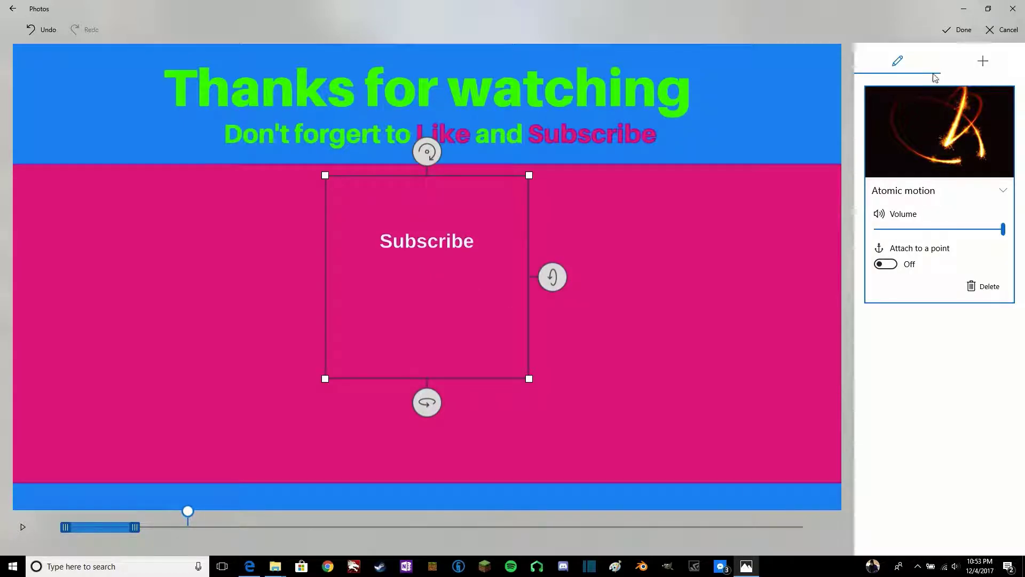
{"action": "left_click", "coordinate": [992, 30]}
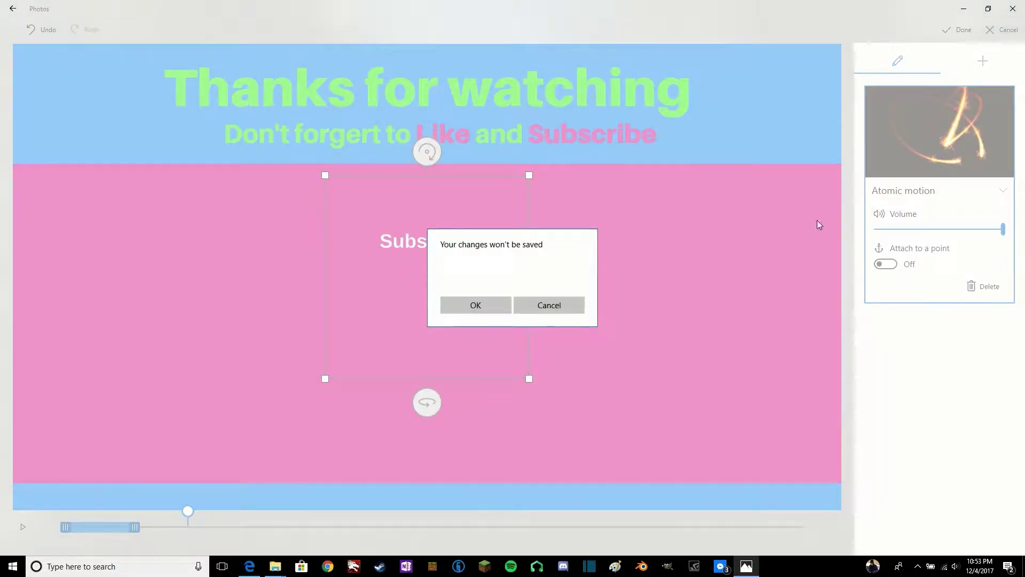
{"action": "left_click", "coordinate": [483, 308]}
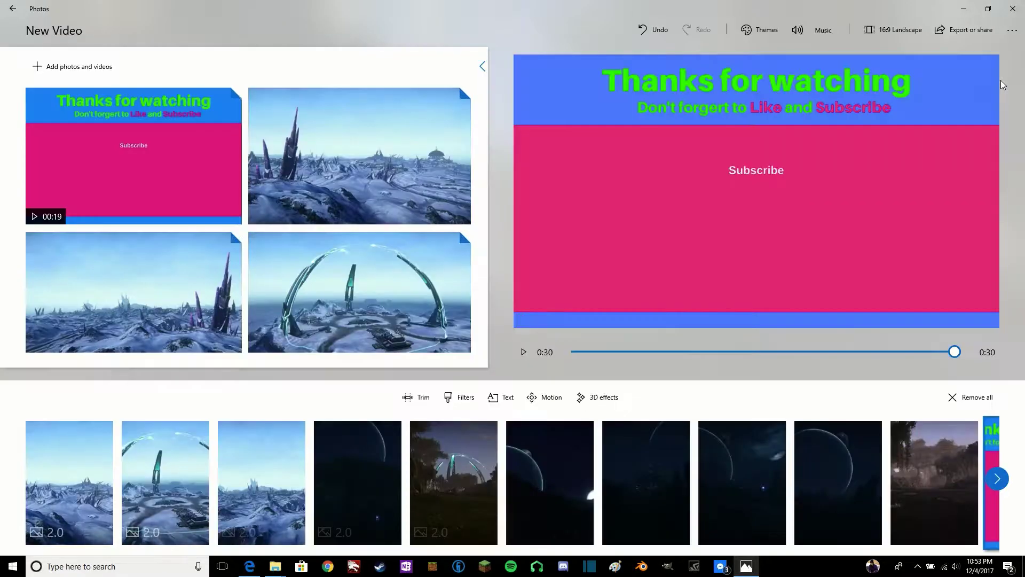
{"action": "left_click", "coordinate": [601, 397]}
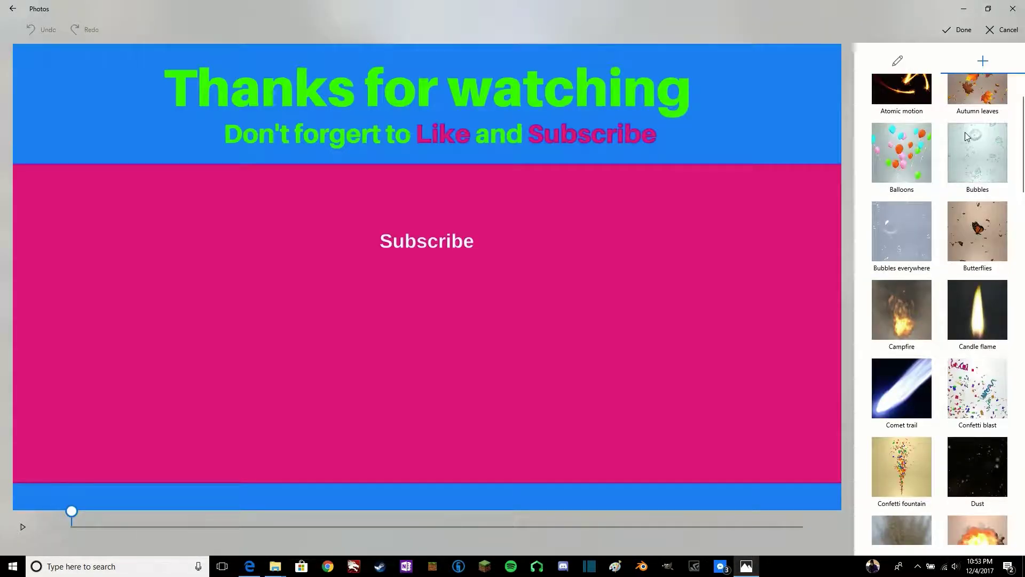
{"action": "scroll", "coordinate": [926, 328], "scroll_direction": "down", "scroll_amount": 8}
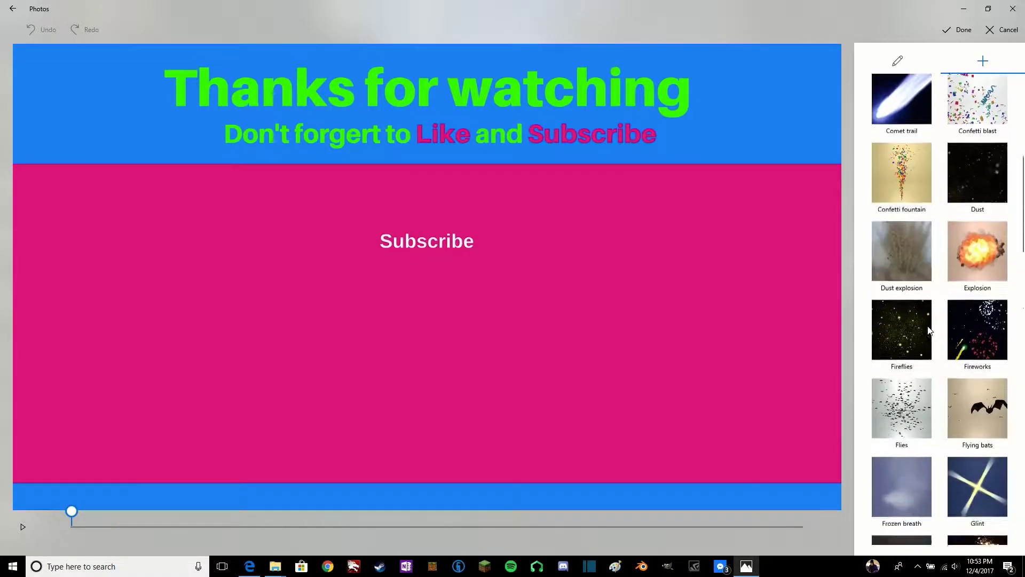
{"action": "scroll", "coordinate": [929, 324], "scroll_direction": "up", "scroll_amount": 8}
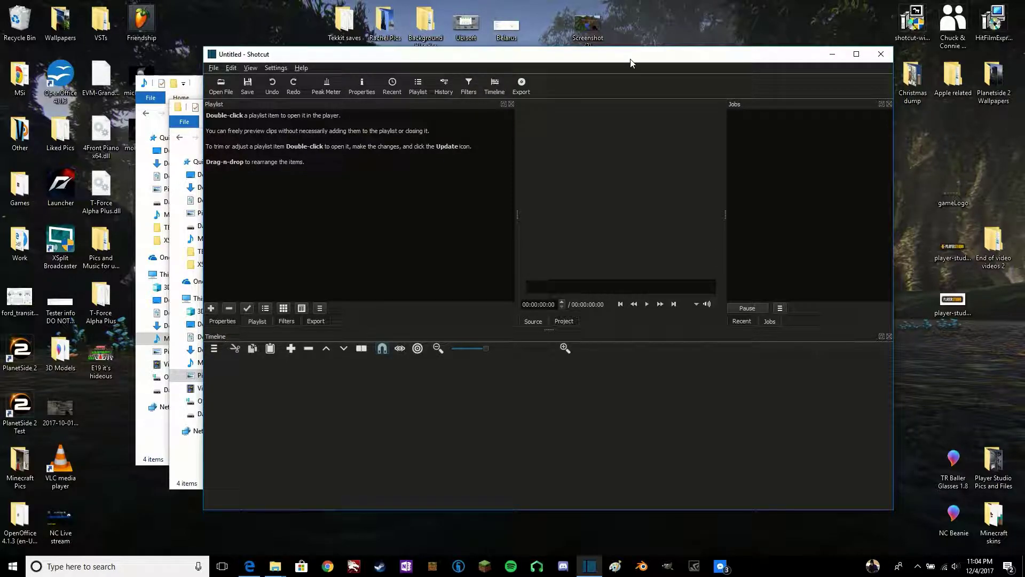
Drag the four Planetside2 screenshots from File Explorer into the Shotcut playlist
{"action": "mouse_move", "coordinate": [630, 62]}
{"action": "left_mouse_down"}
{"action": "mouse_move", "coordinate": [608, 84]}
{"action": "mouse_move", "coordinate": [620, 73]}
{"action": "left_mouse_up"}
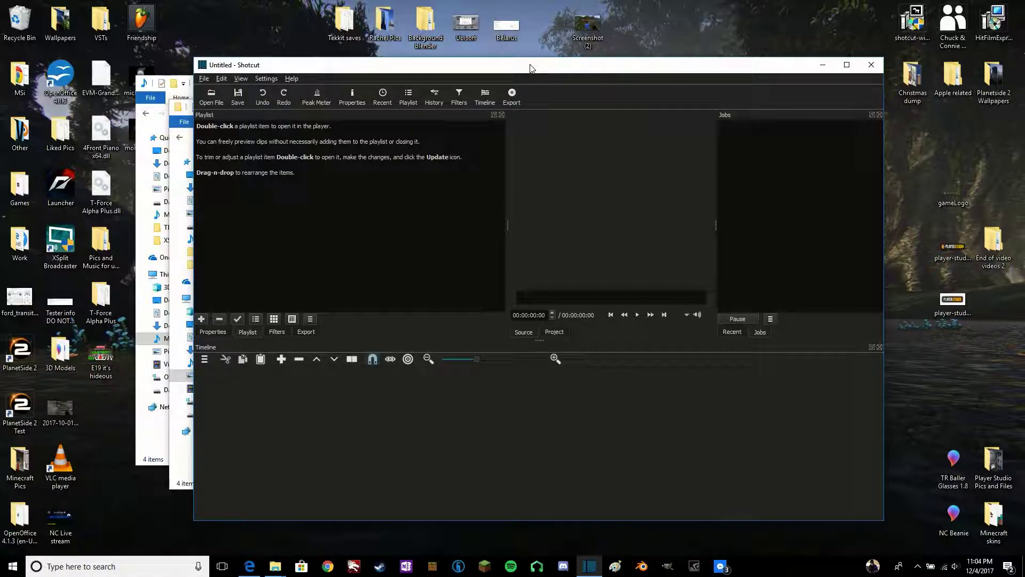
{"action": "mouse_move", "coordinate": [532, 69]}
{"action": "left_mouse_down"}
{"action": "mouse_move", "coordinate": [593, 89]}
{"action": "mouse_move", "coordinate": [546, 78]}
{"action": "left_mouse_up"}
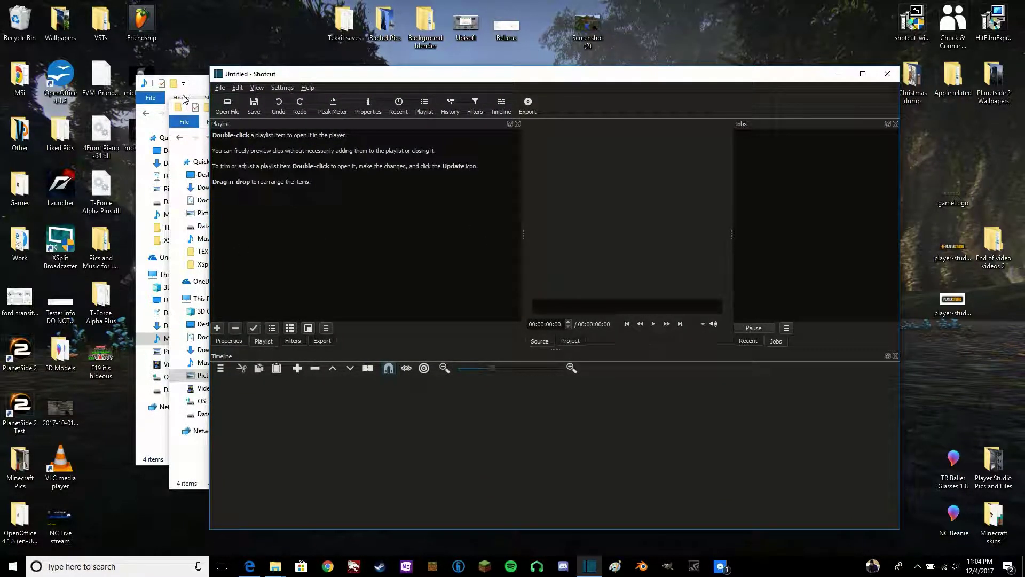
{"action": "left_click_drag", "start_coordinate": [455, 82], "coordinate": [473, 287]}
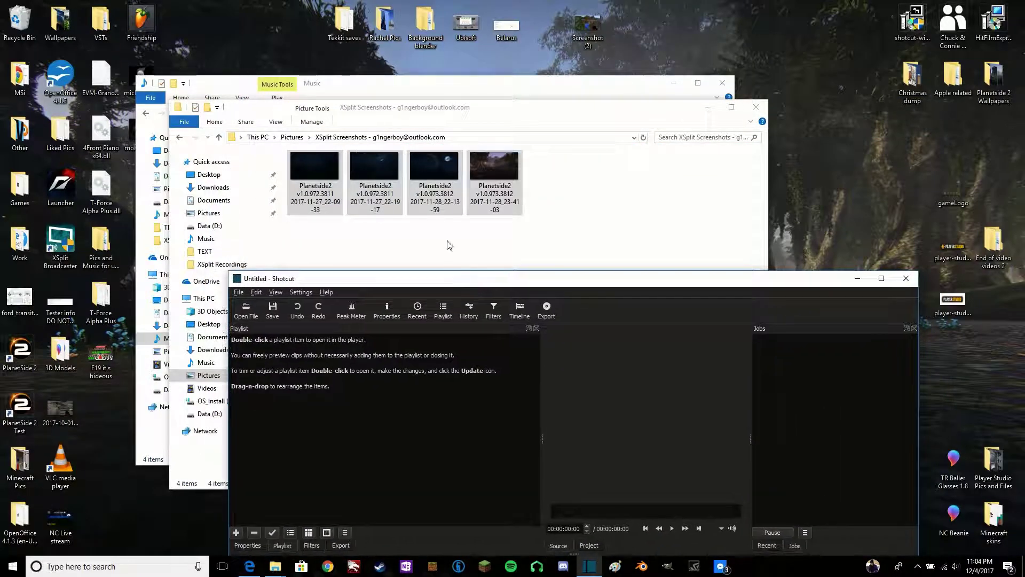
{"action": "left_click", "coordinate": [541, 126]}
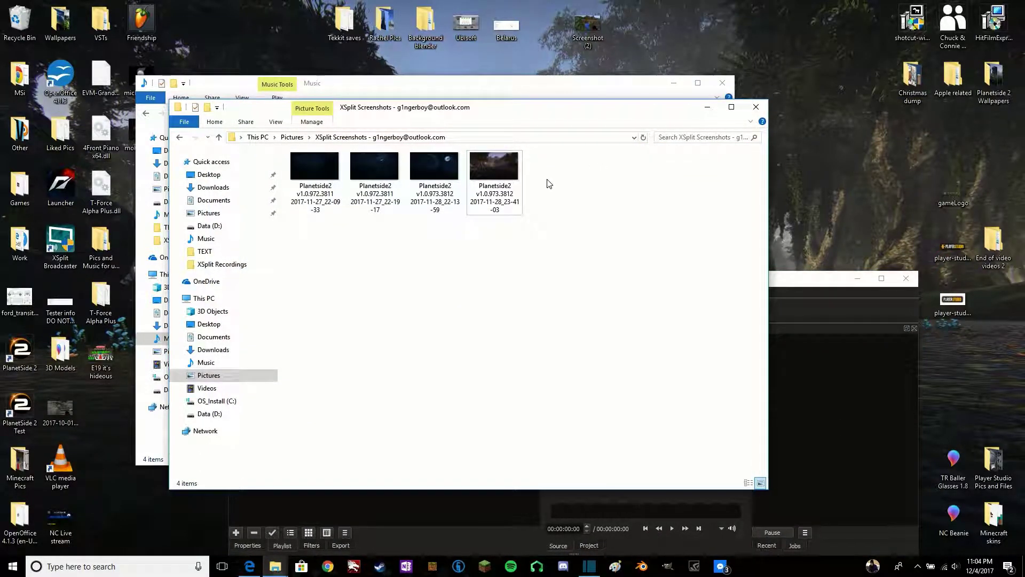
{"action": "left_click_drag", "start_coordinate": [834, 308], "coordinate": [992, 287]}
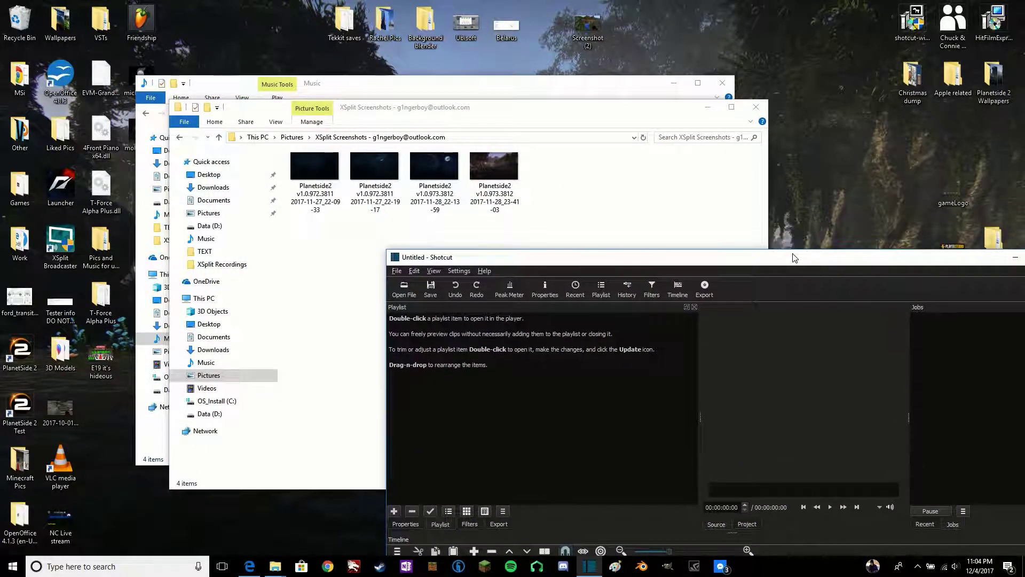
{"action": "left_click_drag", "start_coordinate": [568, 181], "coordinate": [832, 397]}
{"action": "left_click_drag", "start_coordinate": [635, 251], "coordinate": [498, 136]}
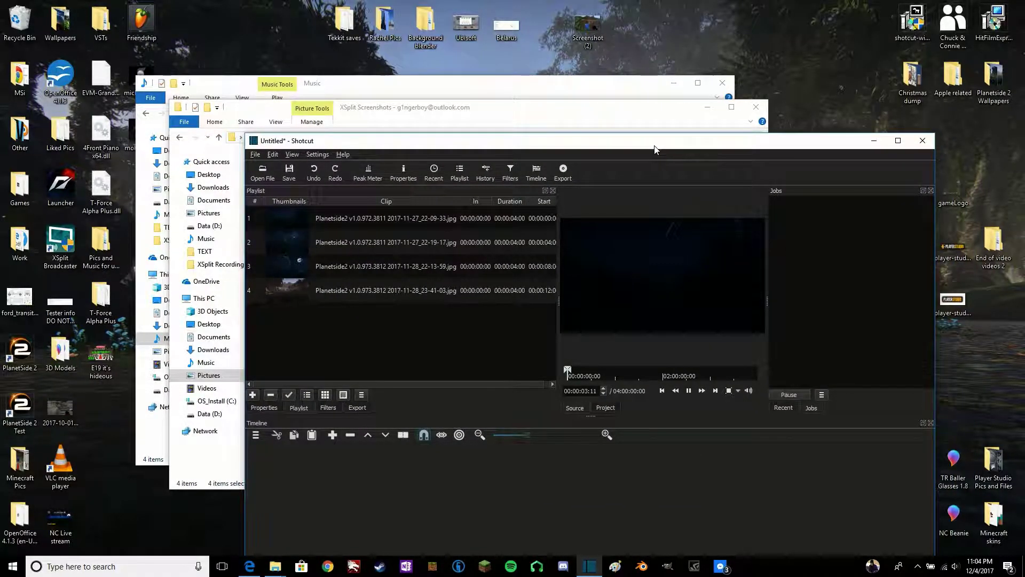
{"action": "key", "text": "space"}
Load the Detour music file from the Music folder into Shotcut's source player
{"action": "left_click_drag", "start_coordinate": [655, 145], "coordinate": [780, 172]}
{"action": "left_click", "coordinate": [580, 94]}
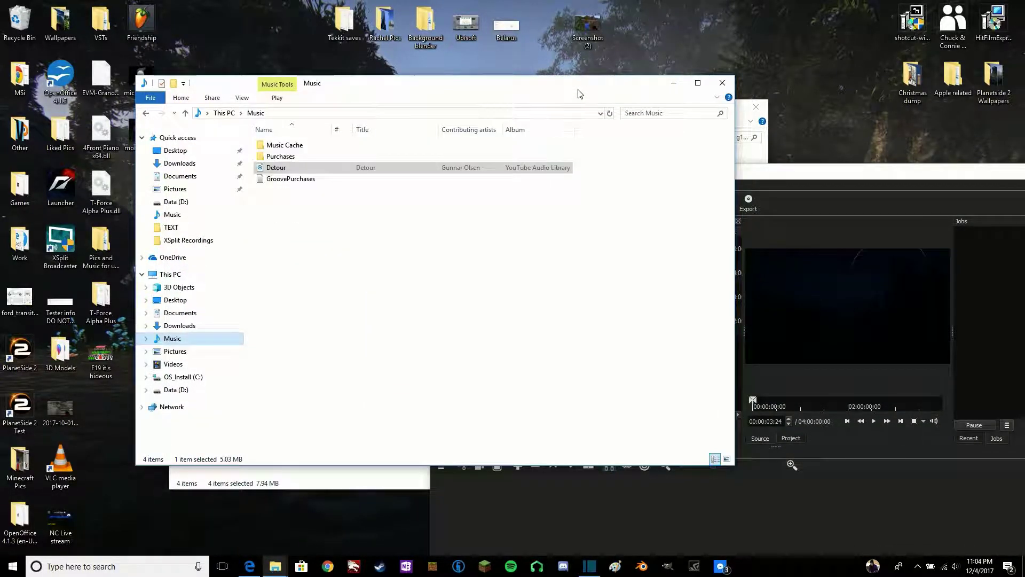
{"action": "left_click", "coordinate": [277, 169]}
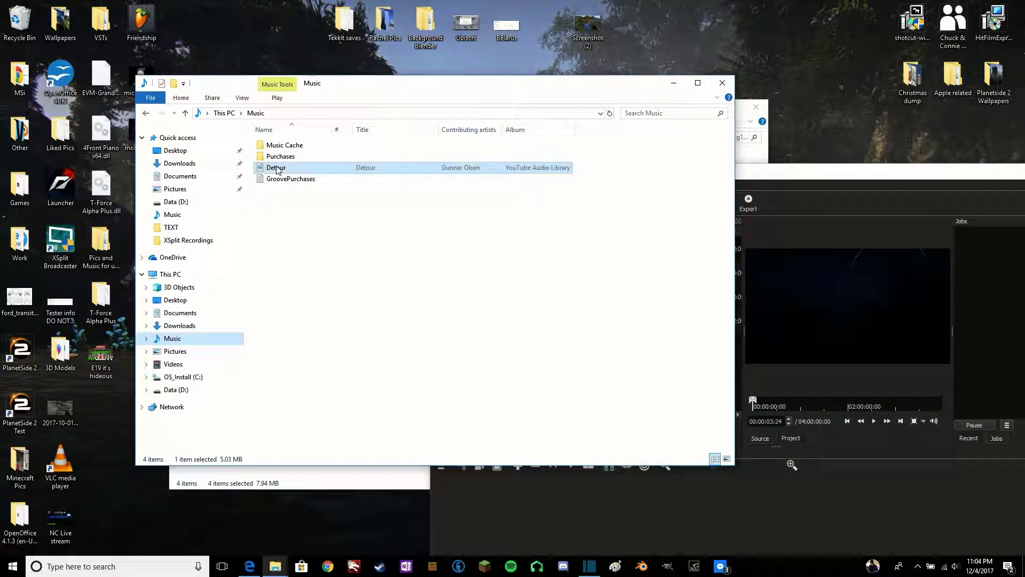
{"action": "left_click_drag", "start_coordinate": [277, 168], "coordinate": [826, 319]}
{"action": "left_click_drag", "start_coordinate": [872, 181], "coordinate": [544, 1]}
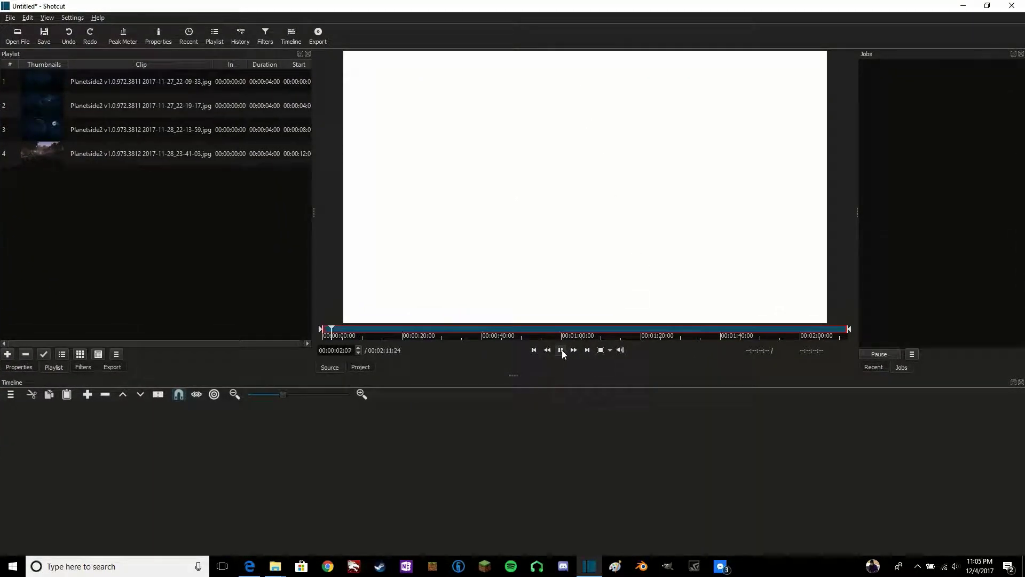
Add an audio and a video track, placing Detour on the audio track
{"action": "left_click", "coordinate": [10, 396]}
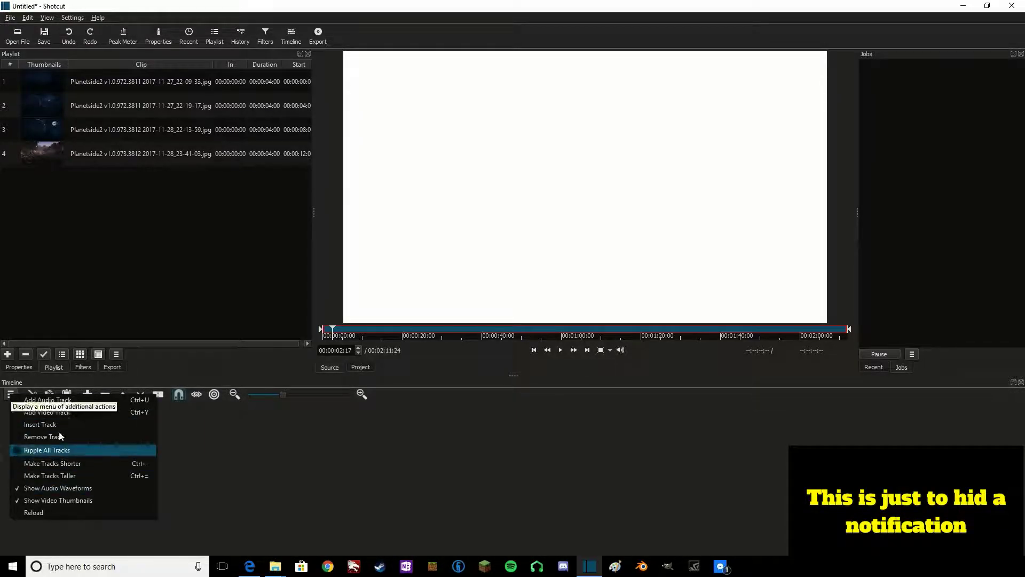
{"action": "left_click", "coordinate": [62, 400]}
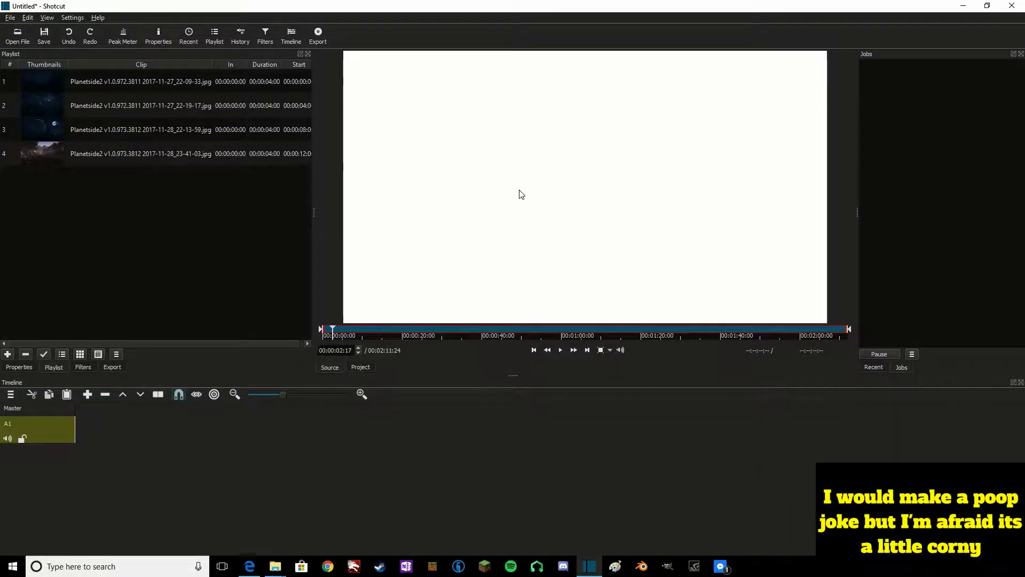
{"action": "left_click", "coordinate": [10, 394]}
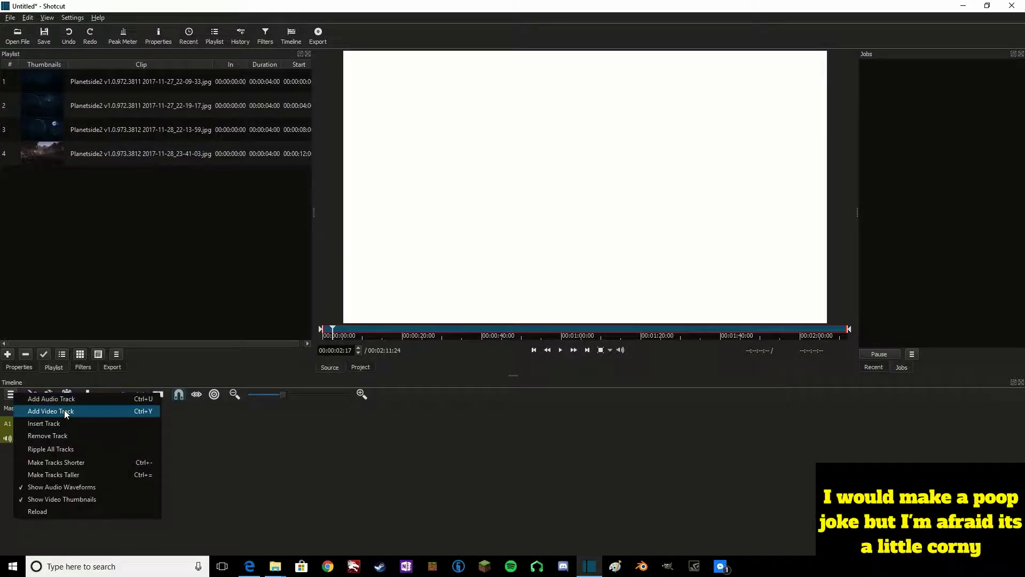
{"action": "left_click", "coordinate": [80, 413]}
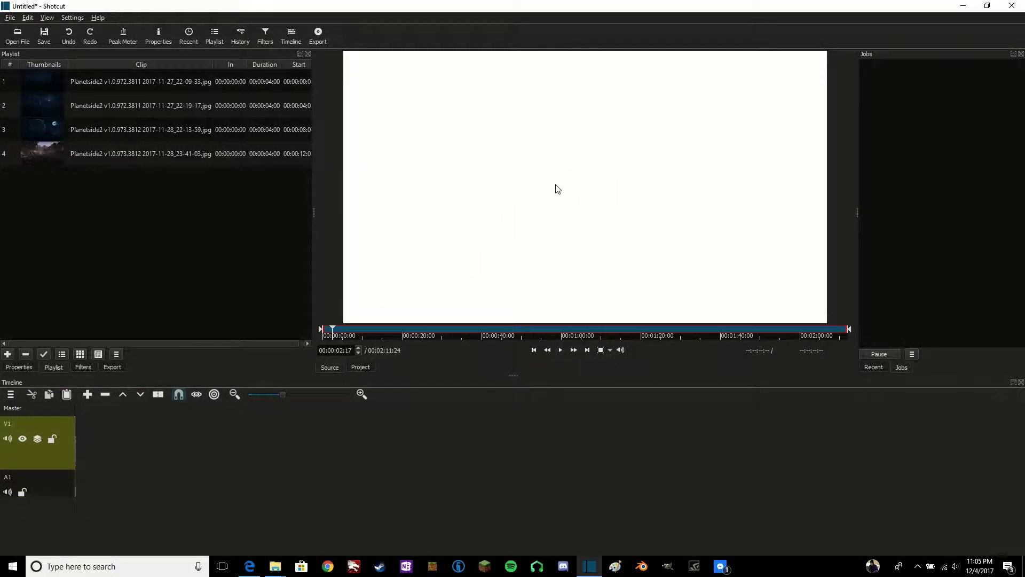
{"action": "left_click_drag", "start_coordinate": [536, 231], "coordinate": [76, 488]}
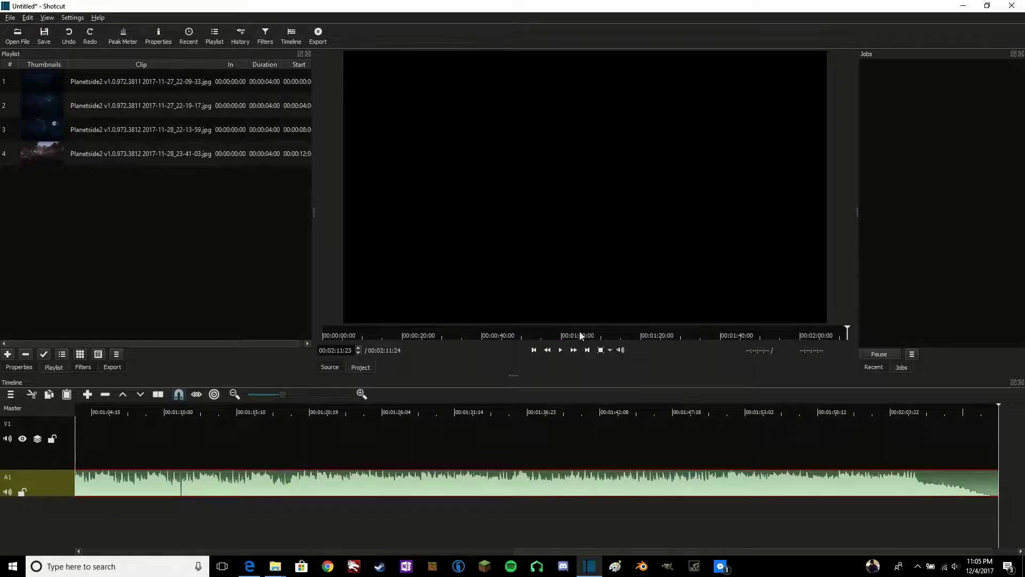
{"action": "left_click", "coordinate": [534, 350]}
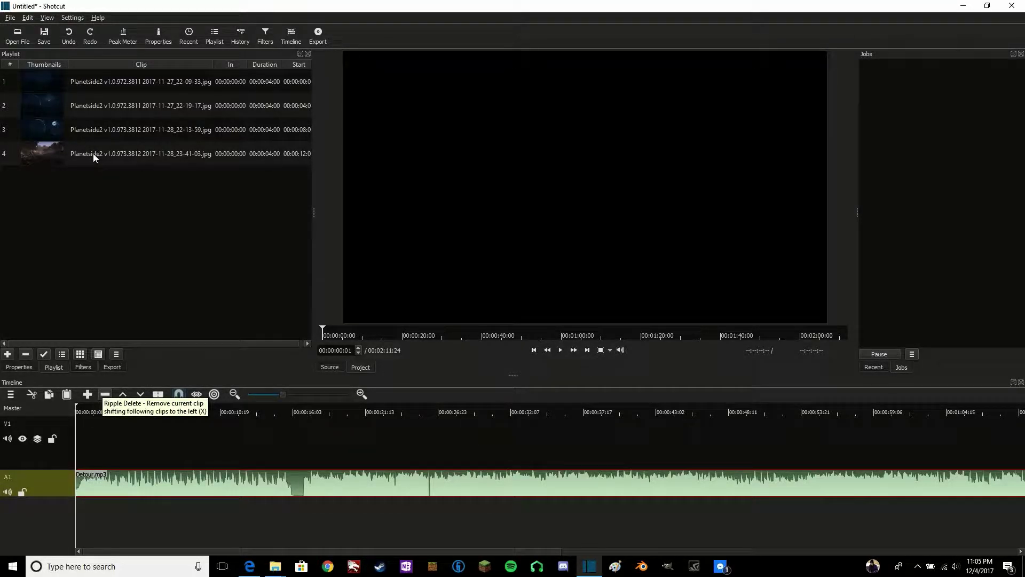
Place the fourth screenshot (forest) at the very start of the video track
{"action": "left_click_drag", "start_coordinate": [93, 152], "coordinate": [118, 448]}
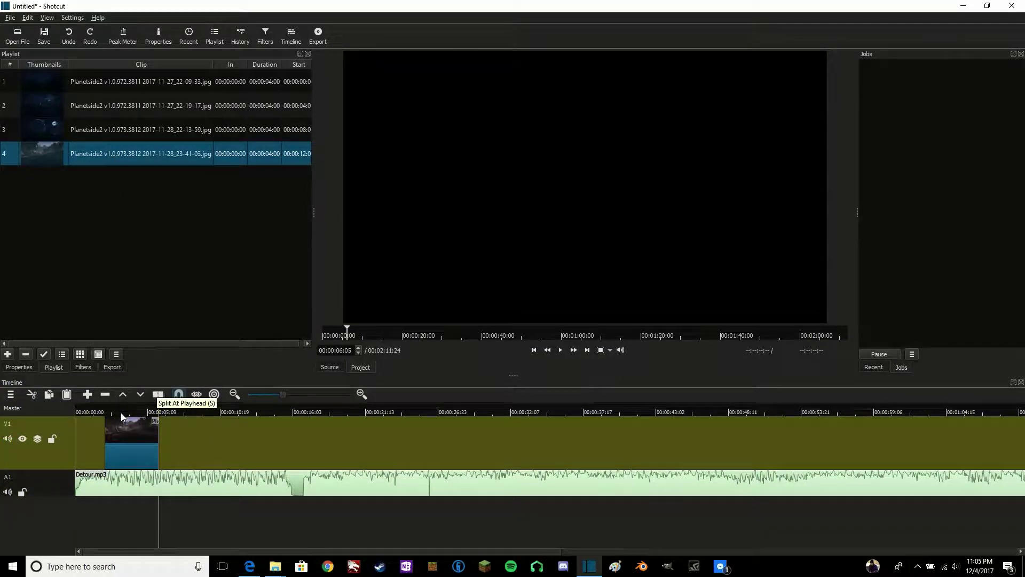
{"action": "left_click_drag", "start_coordinate": [125, 439], "coordinate": [96, 439]}
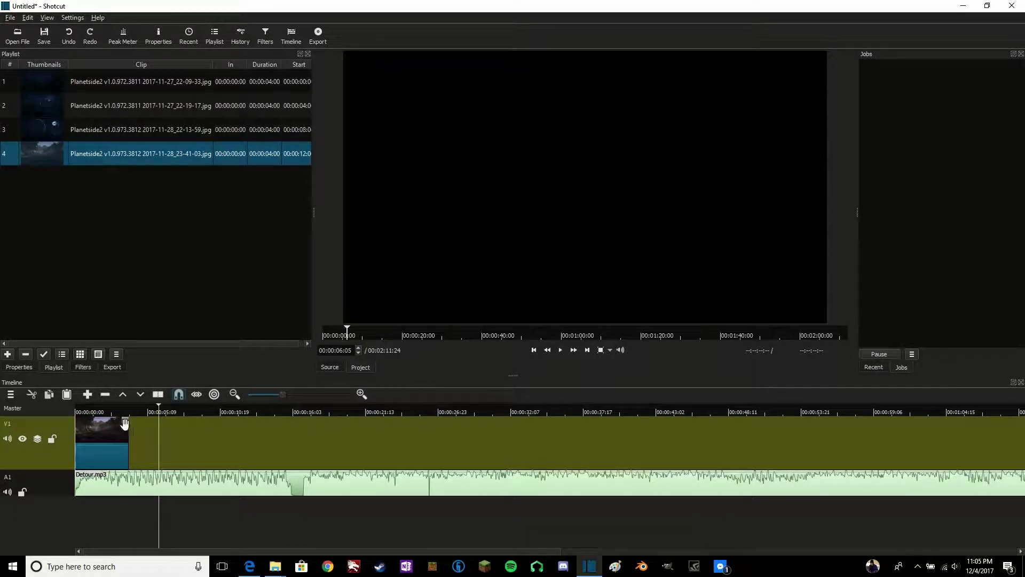
{"action": "left_click_drag", "start_coordinate": [122, 433], "coordinate": [66, 411]}
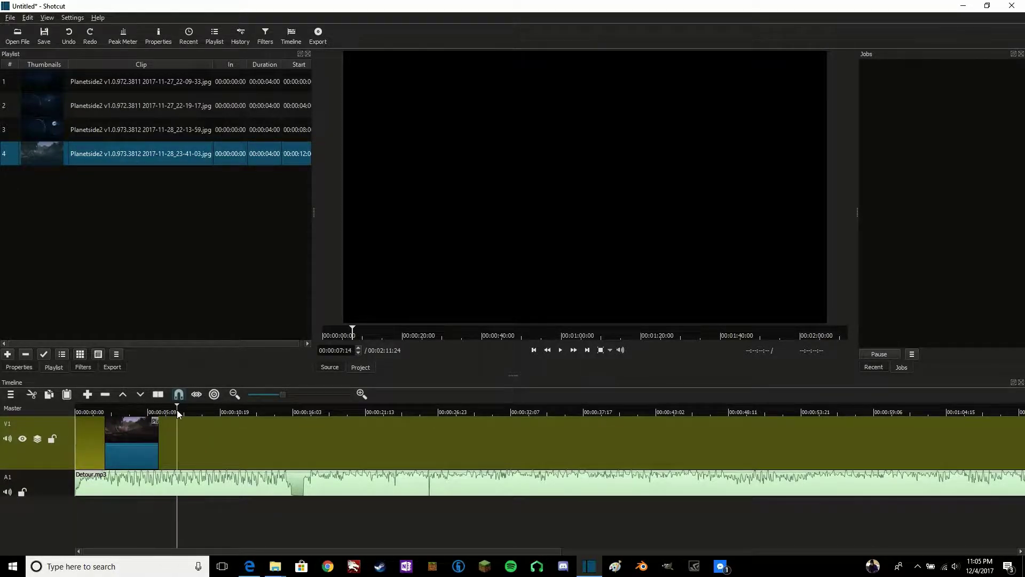
{"action": "left_click_drag", "start_coordinate": [179, 414], "coordinate": [78, 414]}
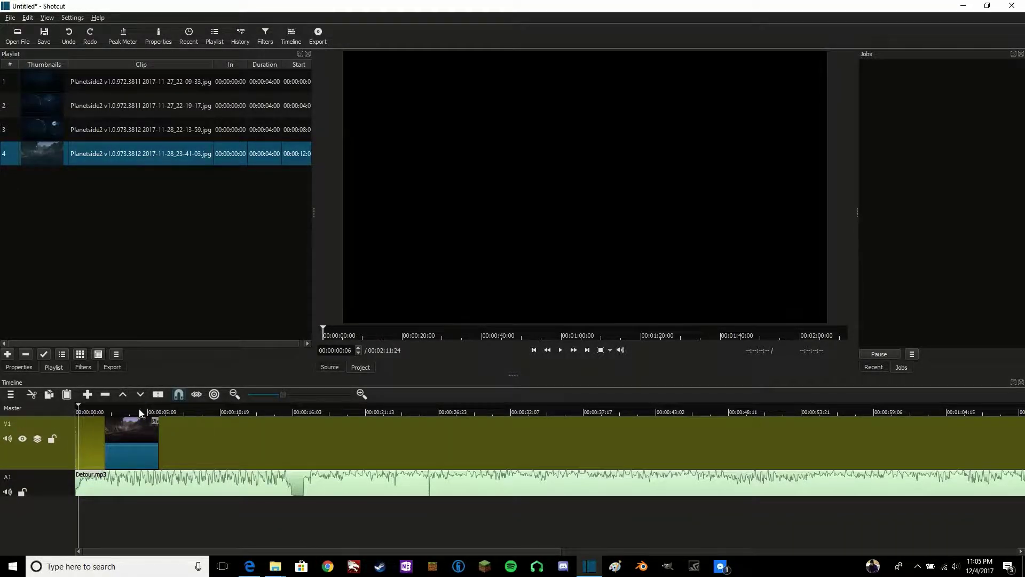
{"action": "left_click", "coordinate": [77, 408]}
{"action": "left_click_drag", "start_coordinate": [141, 439], "coordinate": [112, 435]}
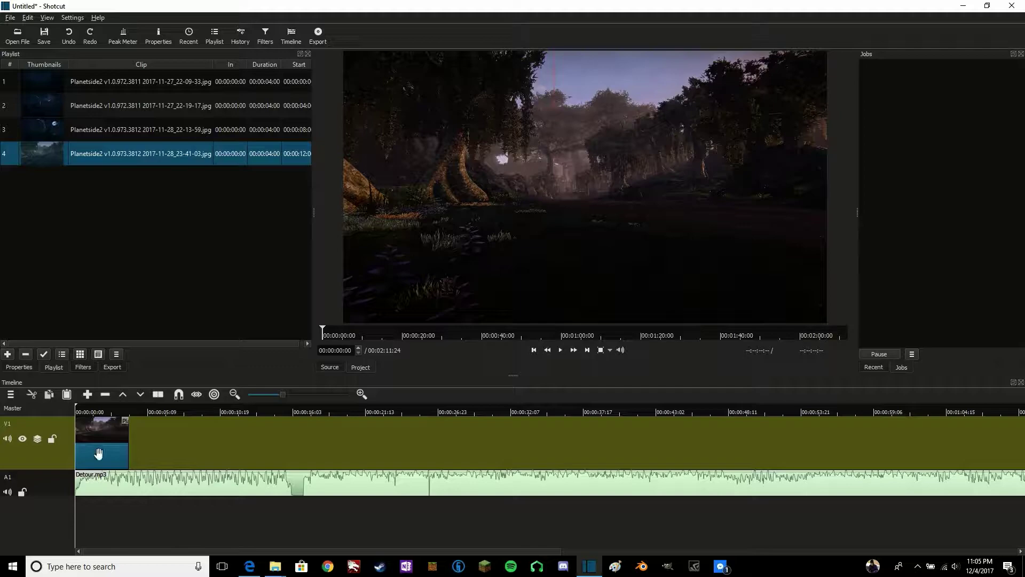
{"action": "mouse_move", "coordinate": [107, 443]}
{"action": "left_mouse_down"}
{"action": "mouse_move", "coordinate": [134, 444]}
{"action": "mouse_move", "coordinate": [98, 444]}
{"action": "left_mouse_up"}
Add the third, second and first screenshots after it on the video track
{"action": "left_click_drag", "start_coordinate": [112, 133], "coordinate": [138, 444]}
{"action": "left_click_drag", "start_coordinate": [126, 106], "coordinate": [205, 443]}
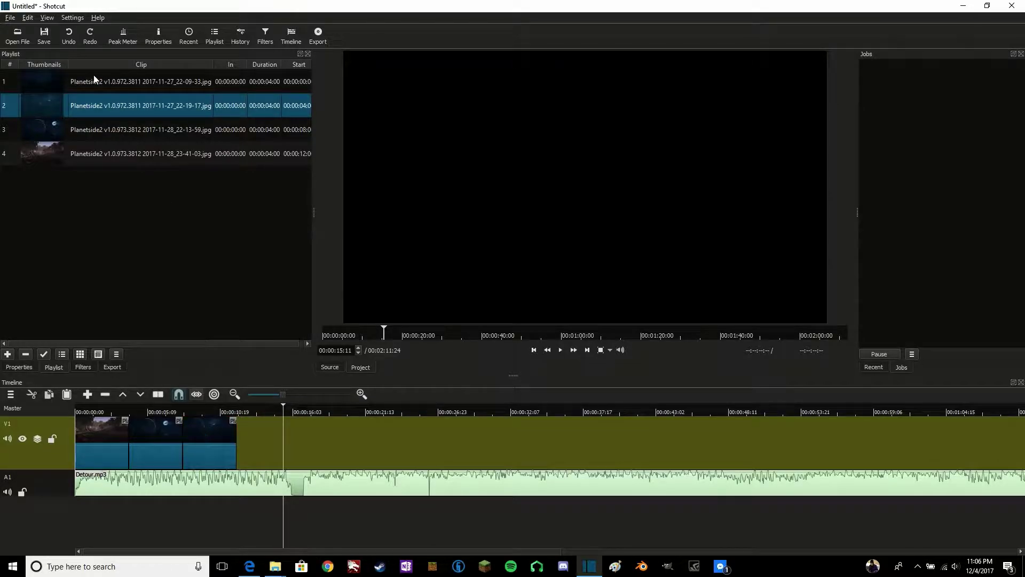
{"action": "left_click_drag", "start_coordinate": [94, 80], "coordinate": [201, 430]}
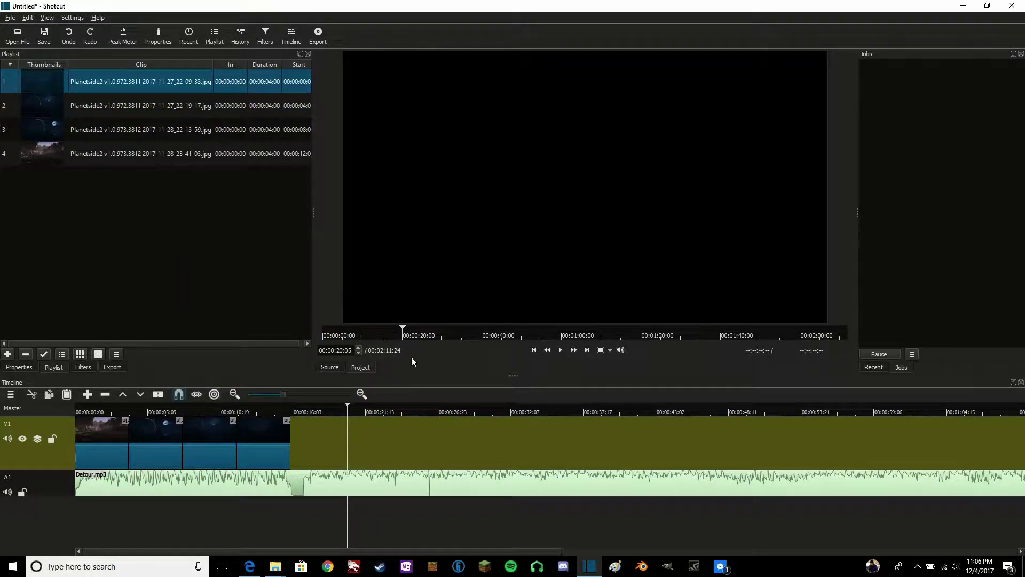
Preview the slideshow from the start of the timeline
{"action": "left_click", "coordinate": [532, 350]}
{"action": "left_click", "coordinate": [532, 350]}
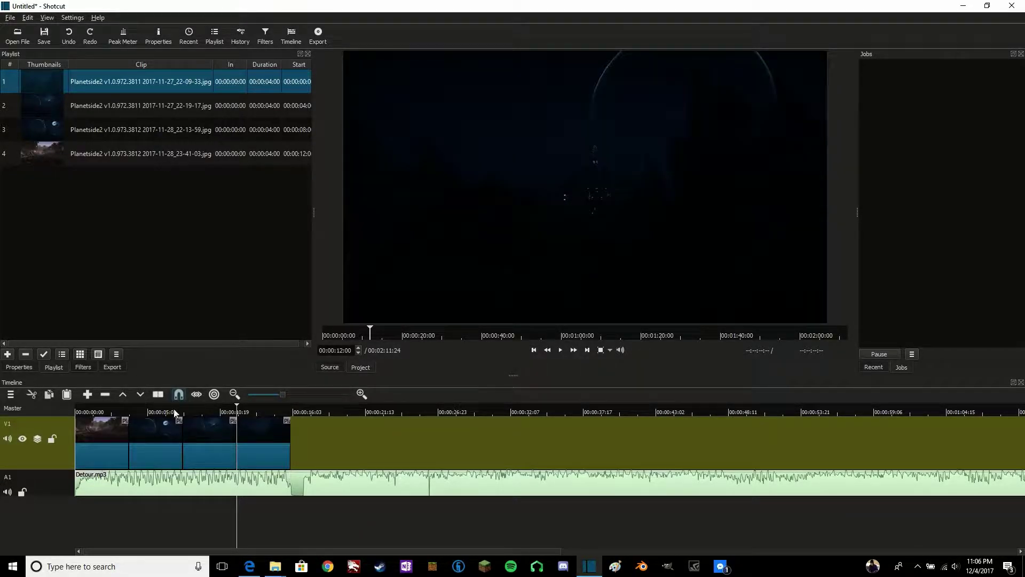
{"action": "left_click_drag", "start_coordinate": [239, 411], "coordinate": [78, 412]}
{"action": "left_click", "coordinate": [534, 350]}
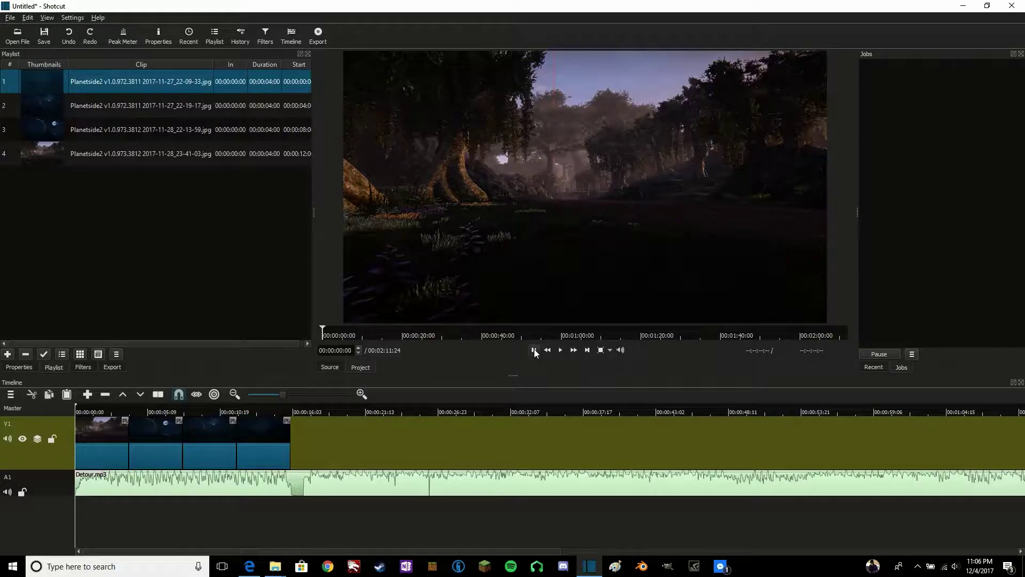
{"action": "left_click", "coordinate": [562, 349]}
{"action": "left_click", "coordinate": [562, 350]}
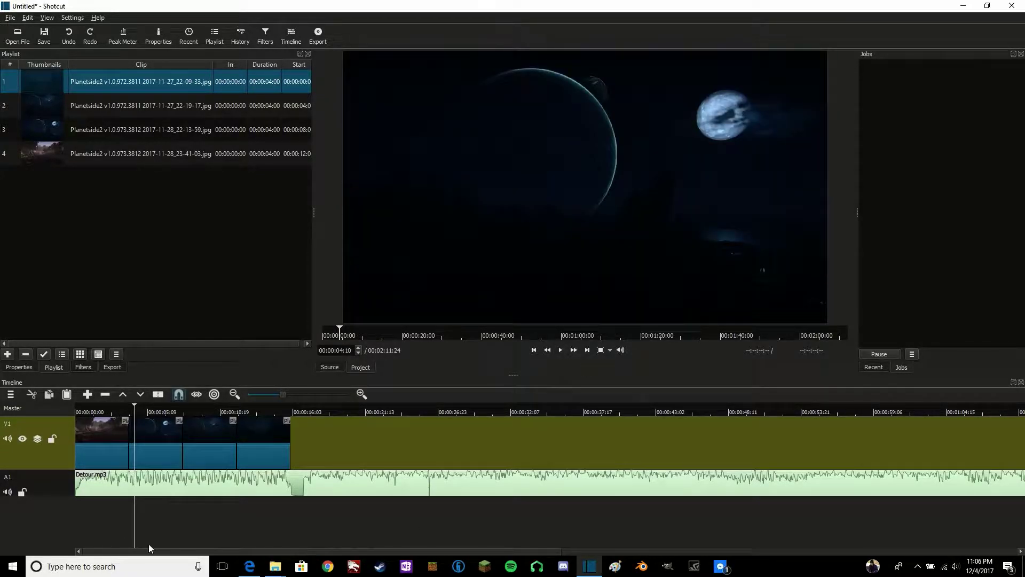
{"action": "left_click_drag", "start_coordinate": [134, 411], "coordinate": [7, 414]}
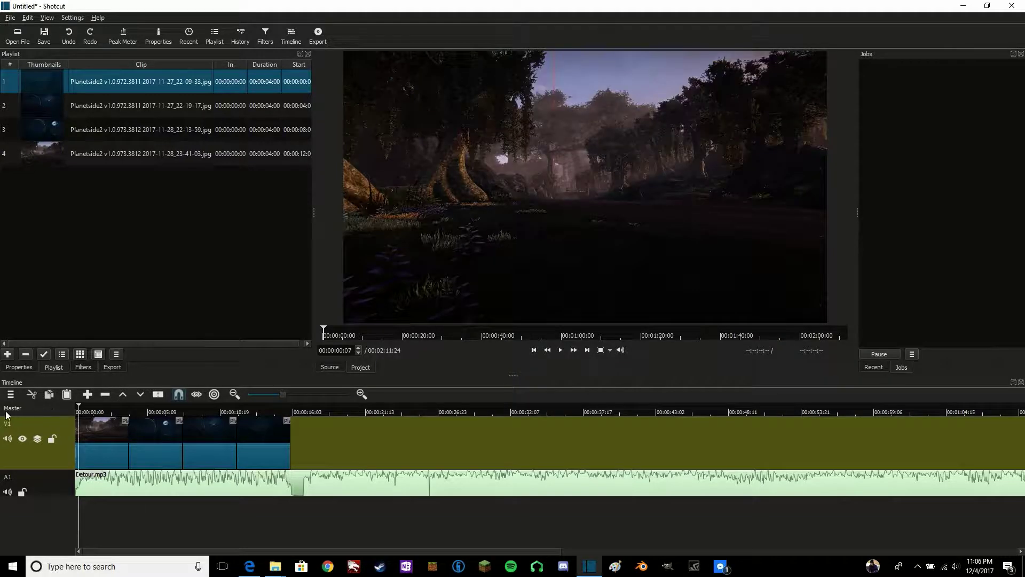
{"action": "key", "text": "Home"}
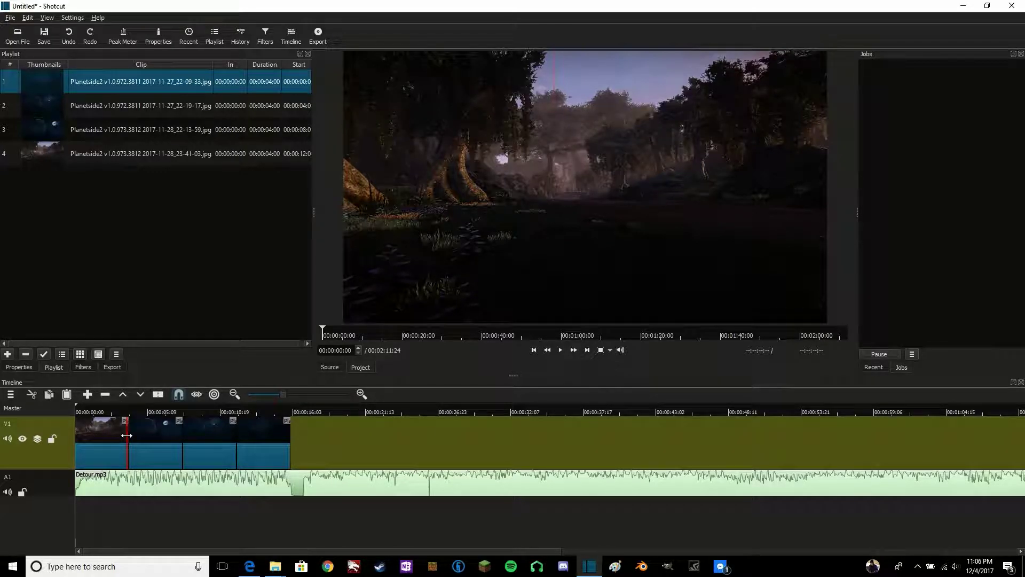
Shorten the first clip by two seconds and close the gaps between the remaining clips
{"action": "mouse_move", "coordinate": [126, 434]}
{"action": "left_mouse_down"}
{"action": "mouse_move", "coordinate": [93, 433]}
{"action": "mouse_move", "coordinate": [137, 437]}
{"action": "mouse_move", "coordinate": [118, 441]}
{"action": "left_mouse_up"}
{"action": "left_click_drag", "start_coordinate": [187, 448], "coordinate": [165, 426]}
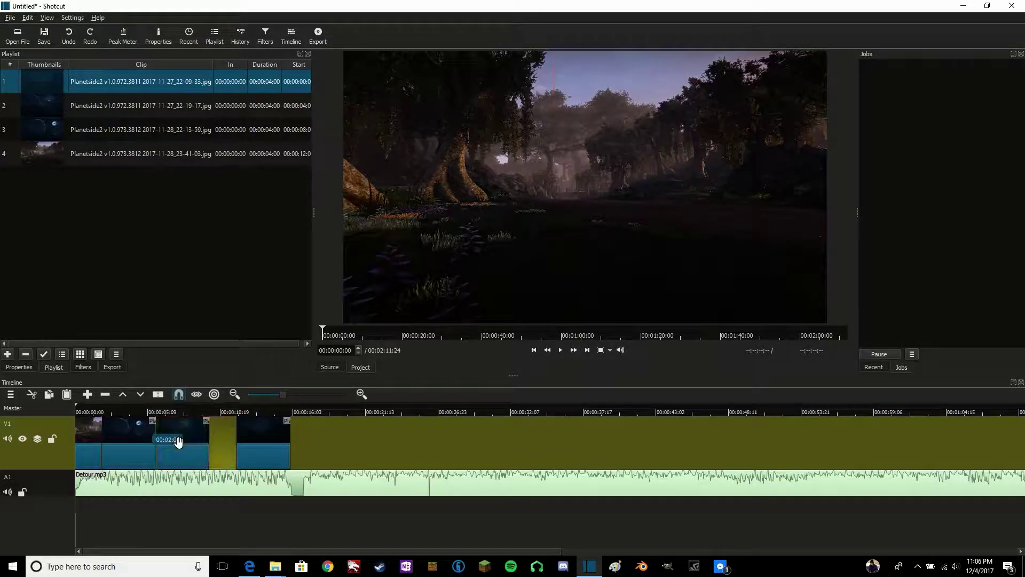
{"action": "mouse_move", "coordinate": [256, 439]}
{"action": "left_mouse_down"}
{"action": "mouse_move", "coordinate": [216, 441]}
{"action": "mouse_move", "coordinate": [270, 441]}
{"action": "left_mouse_up"}
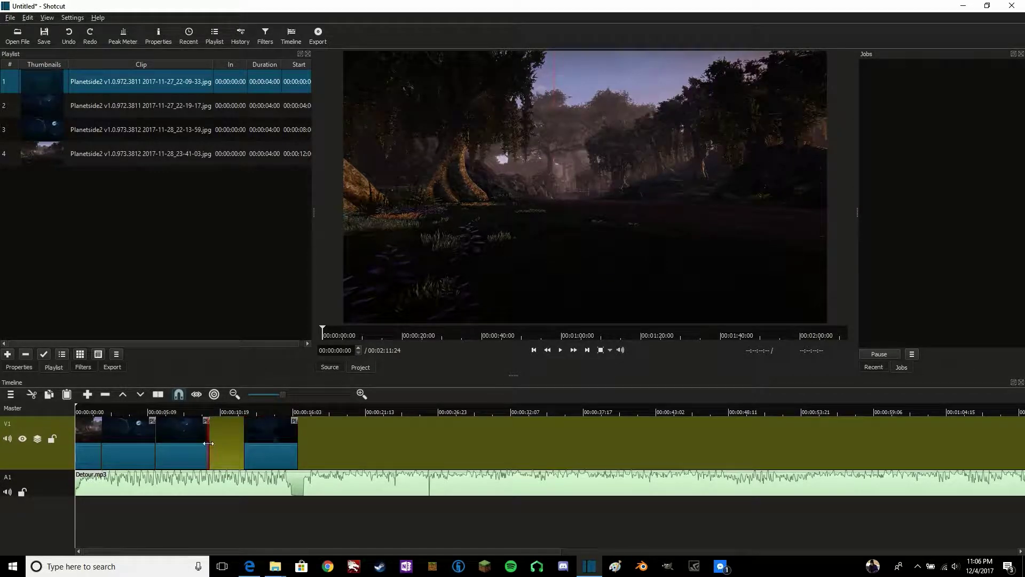
{"action": "left_click_drag", "start_coordinate": [208, 443], "coordinate": [245, 443]}
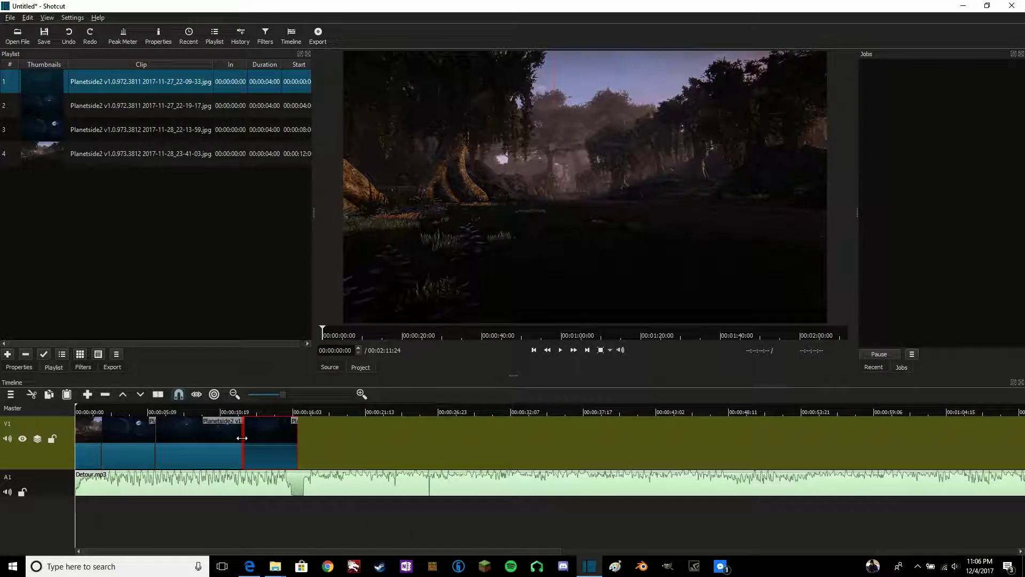
{"action": "left_click_drag", "start_coordinate": [242, 438], "coordinate": [233, 438]}
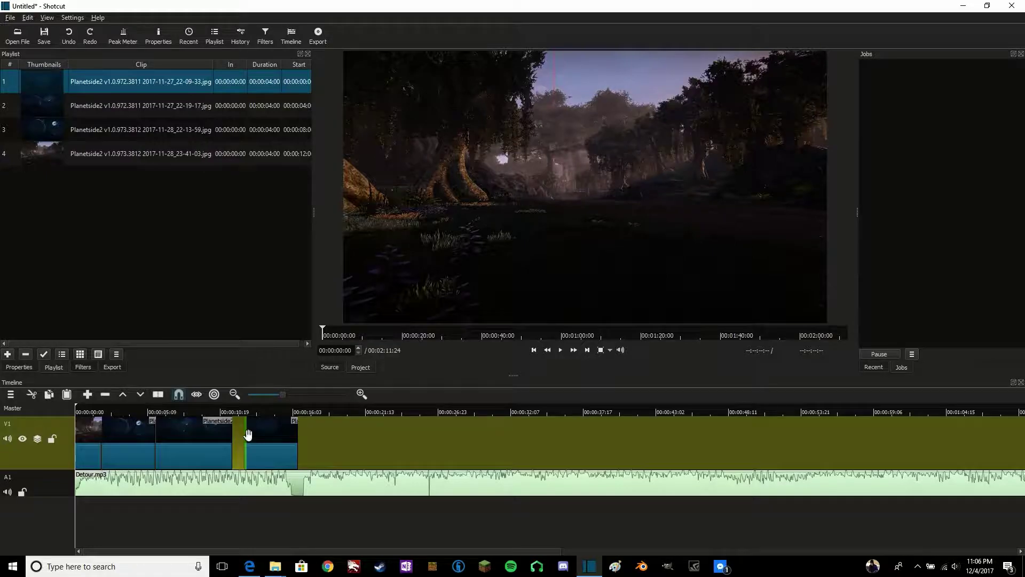
{"action": "left_click_drag", "start_coordinate": [247, 434], "coordinate": [239, 439]}
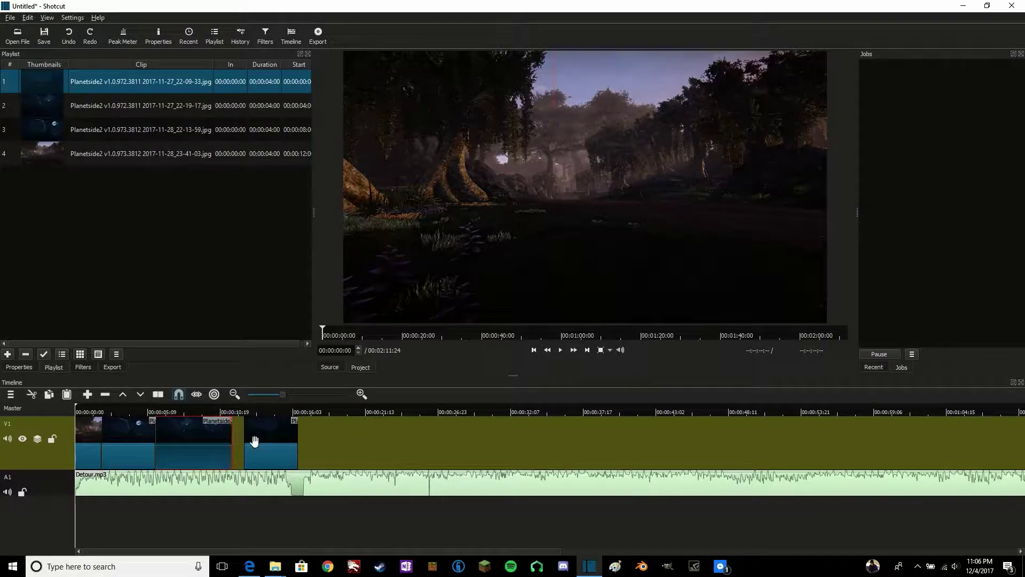
{"action": "left_click_drag", "start_coordinate": [266, 442], "coordinate": [266, 458]}
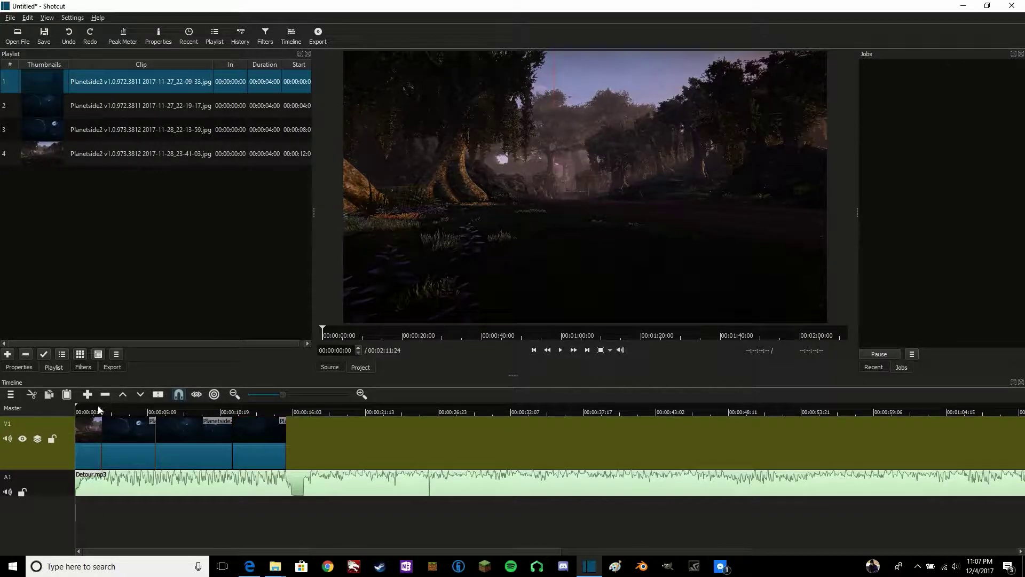
Replay the tightened slideshow, return to the start and select the first forest clip
{"action": "left_click", "coordinate": [558, 353]}
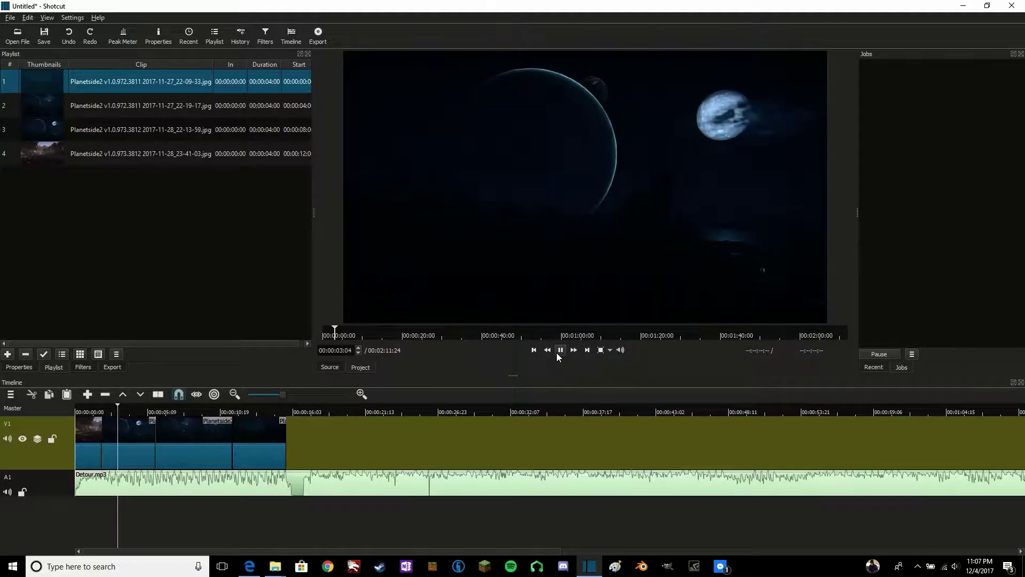
{"action": "left_click", "coordinate": [559, 351]}
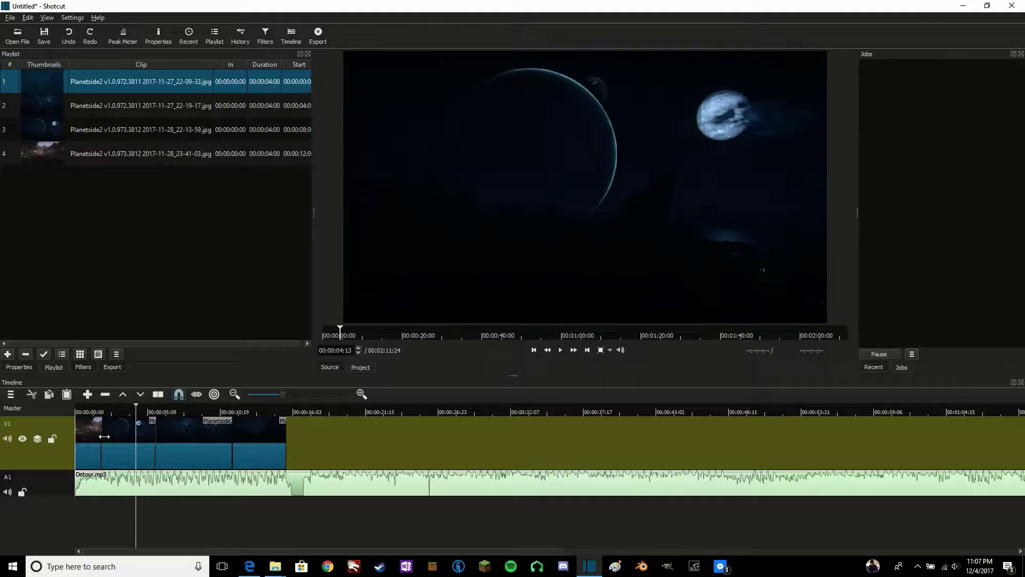
{"action": "left_click_drag", "start_coordinate": [135, 412], "coordinate": [95, 412]}
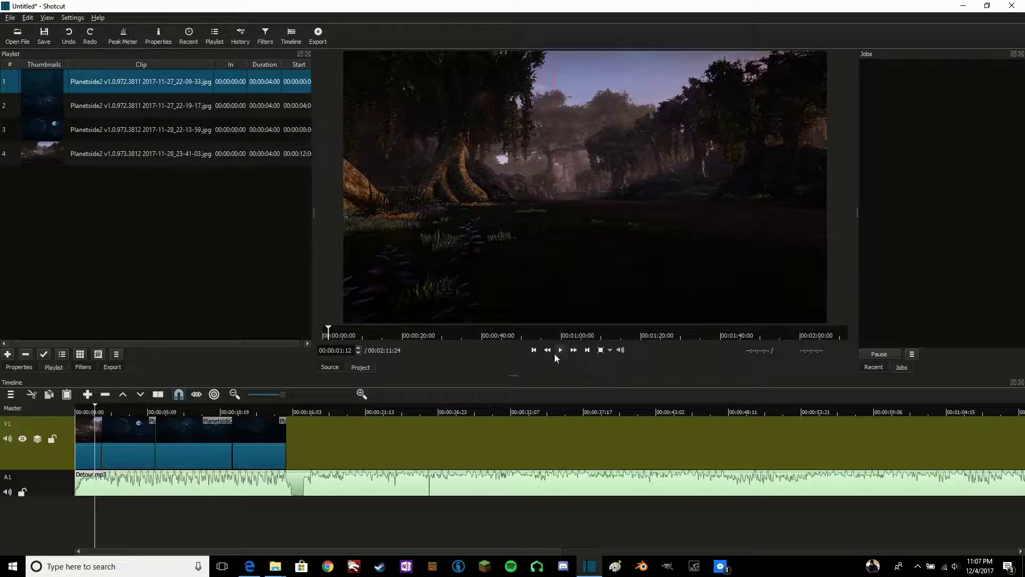
{"action": "left_click", "coordinate": [534, 350]}
{"action": "left_click", "coordinate": [95, 437]}
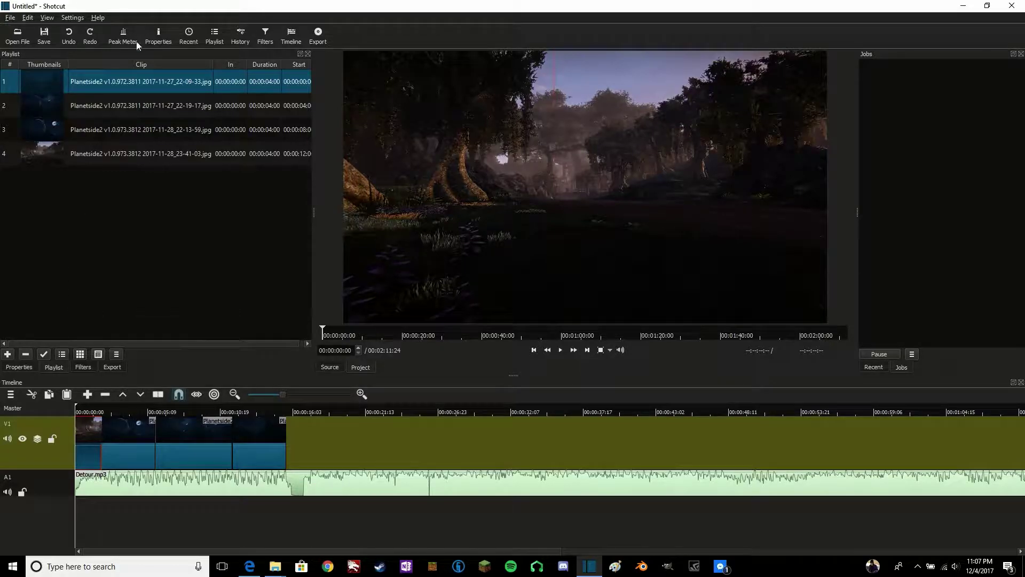
Add a Color Grading filter to the first clip, shifting midtones toward blue, tinting shadows and highlights magenta
{"action": "left_click", "coordinate": [264, 35]}
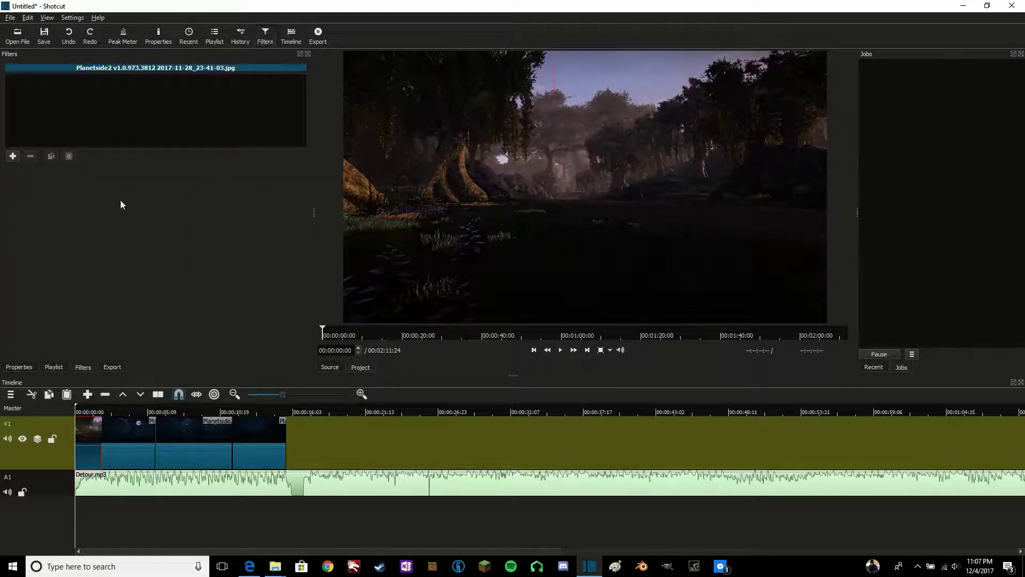
{"action": "left_click", "coordinate": [13, 156]}
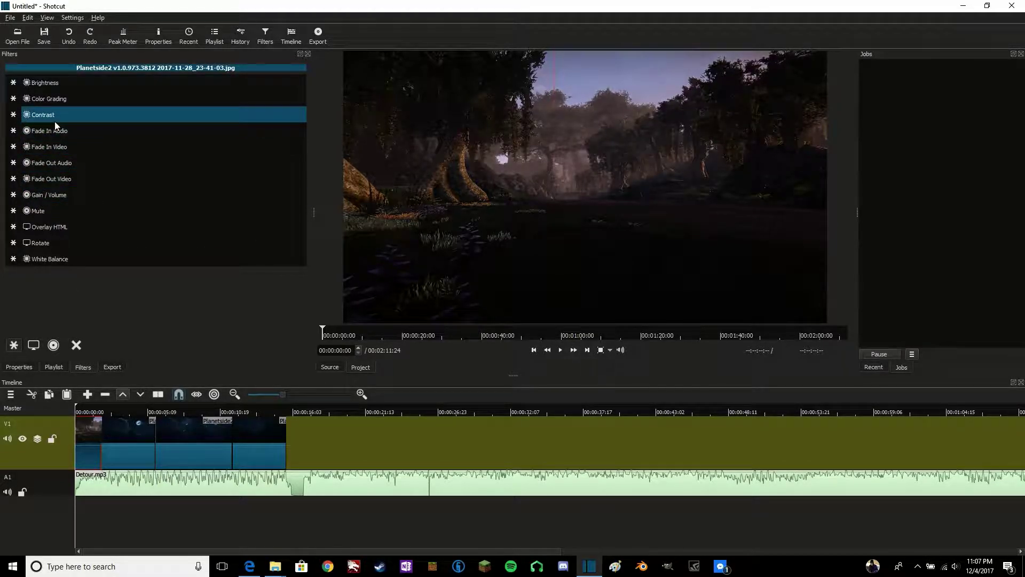
{"action": "left_click", "coordinate": [57, 100]}
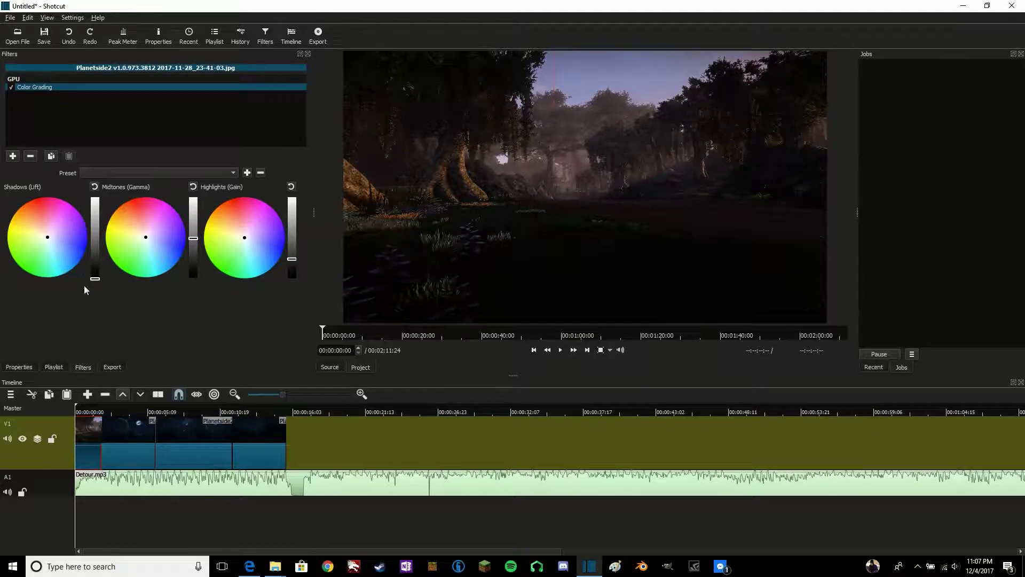
{"action": "mouse_move", "coordinate": [145, 234]}
{"action": "left_mouse_down"}
{"action": "mouse_move", "coordinate": [142, 211]}
{"action": "mouse_move", "coordinate": [146, 245]}
{"action": "left_mouse_up"}
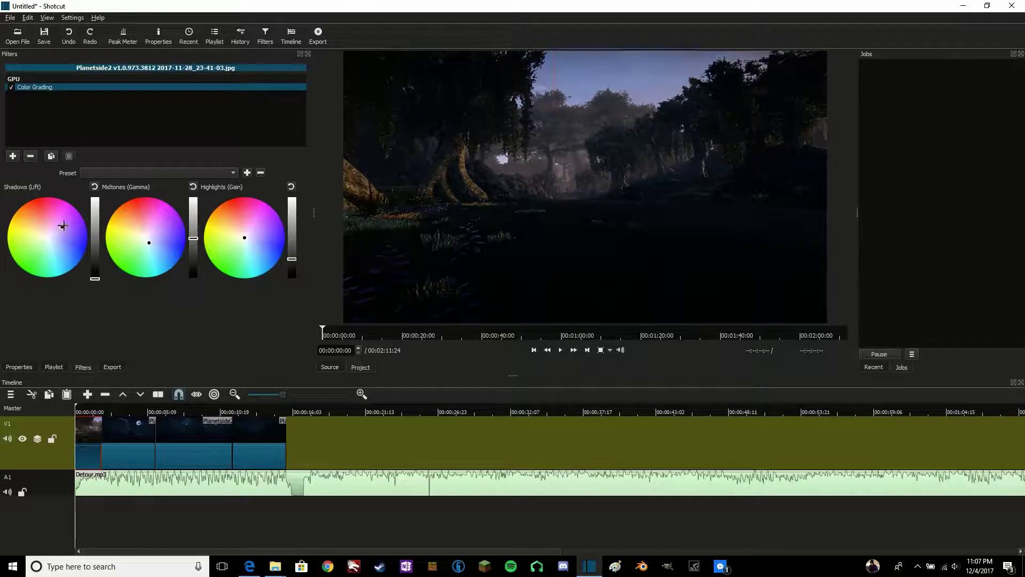
{"action": "left_click_drag", "start_coordinate": [63, 226], "coordinate": [46, 220]}
{"action": "mouse_move", "coordinate": [246, 239]}
{"action": "left_mouse_down"}
{"action": "mouse_move", "coordinate": [251, 227]}
{"action": "mouse_move", "coordinate": [247, 242]}
{"action": "left_mouse_up"}
Toggle the Color Grading filter off and back on to compare the graded forest scene
{"action": "left_click", "coordinate": [10, 87]}
{"action": "left_click", "coordinate": [11, 88]}
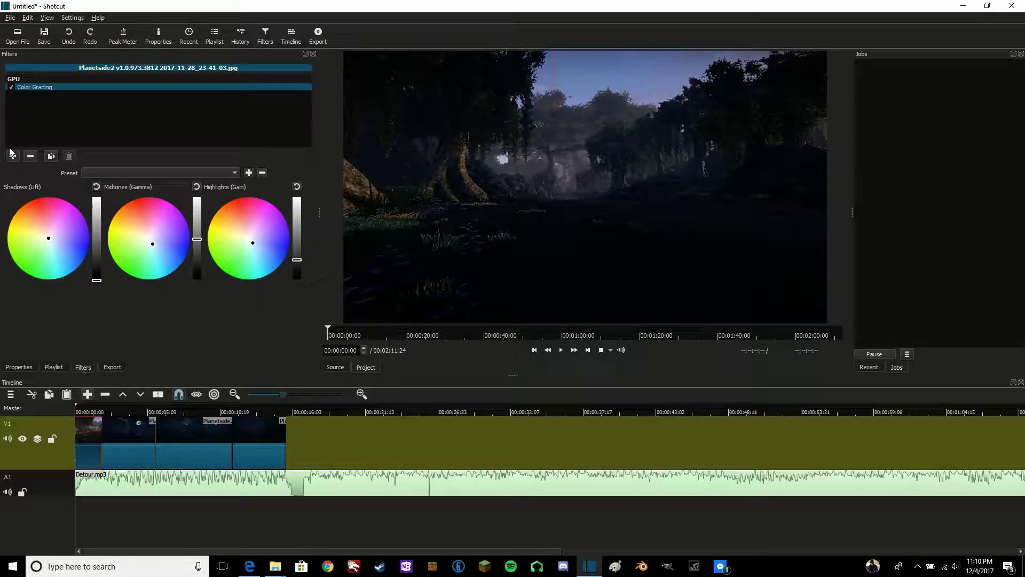
{"action": "left_click", "coordinate": [13, 155]}
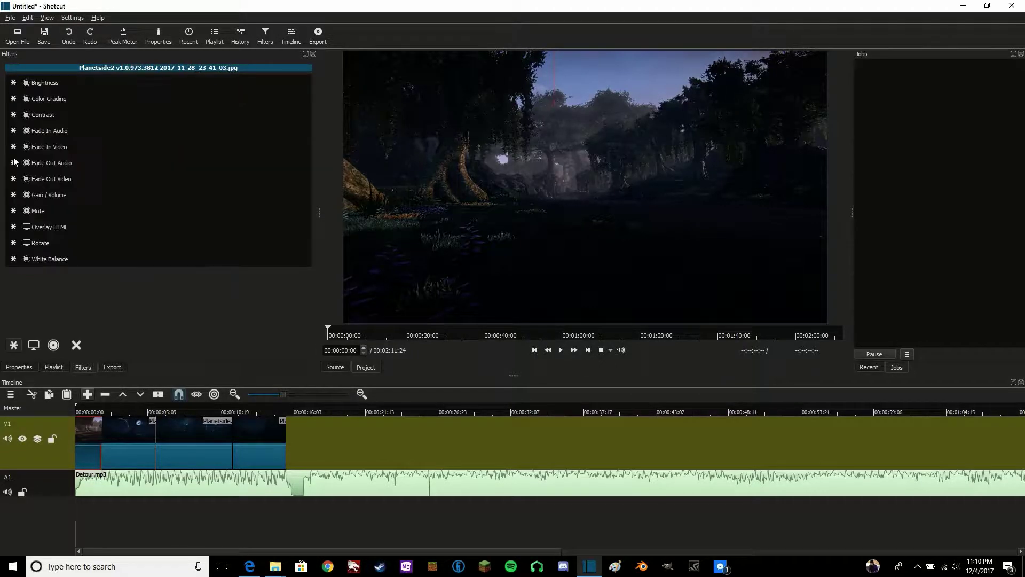
Add a 3D Text (HTML) filter at size 73, 41% depth, 56% tilt, with vertical reset to 50%
{"action": "left_click", "coordinate": [33, 344]}
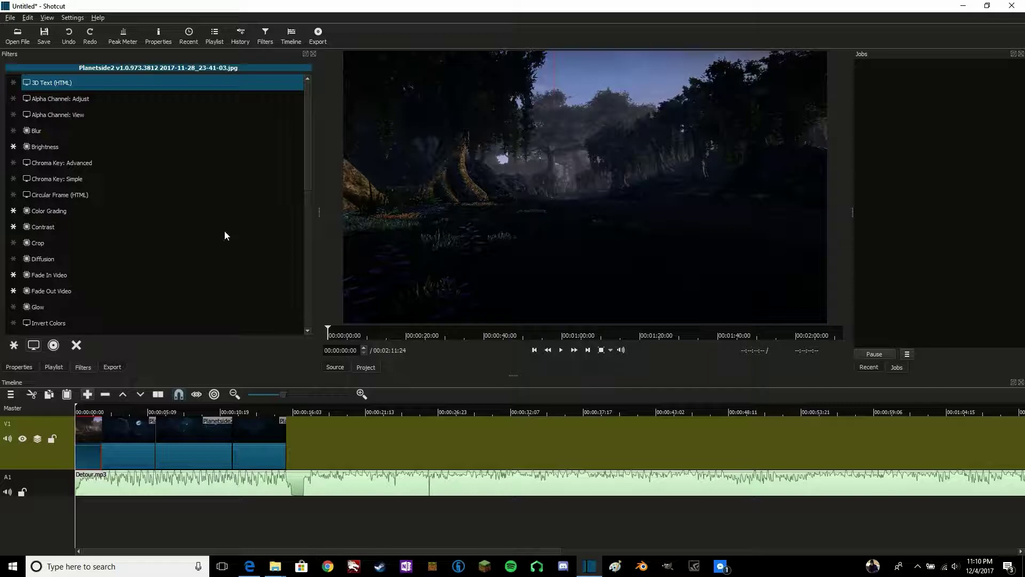
{"action": "key", "text": "Return"}
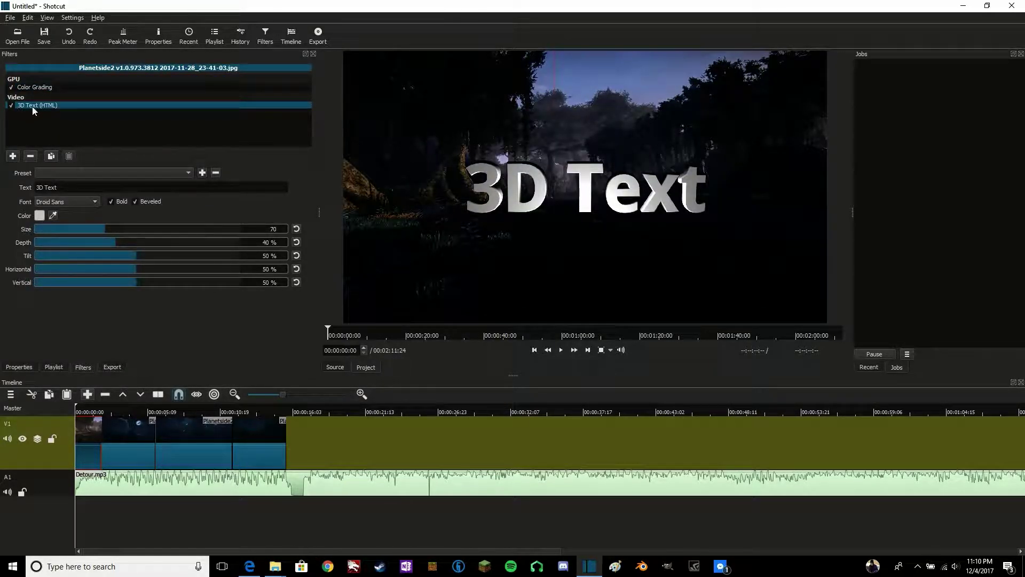
{"action": "left_click_drag", "start_coordinate": [99, 233], "coordinate": [139, 273]}
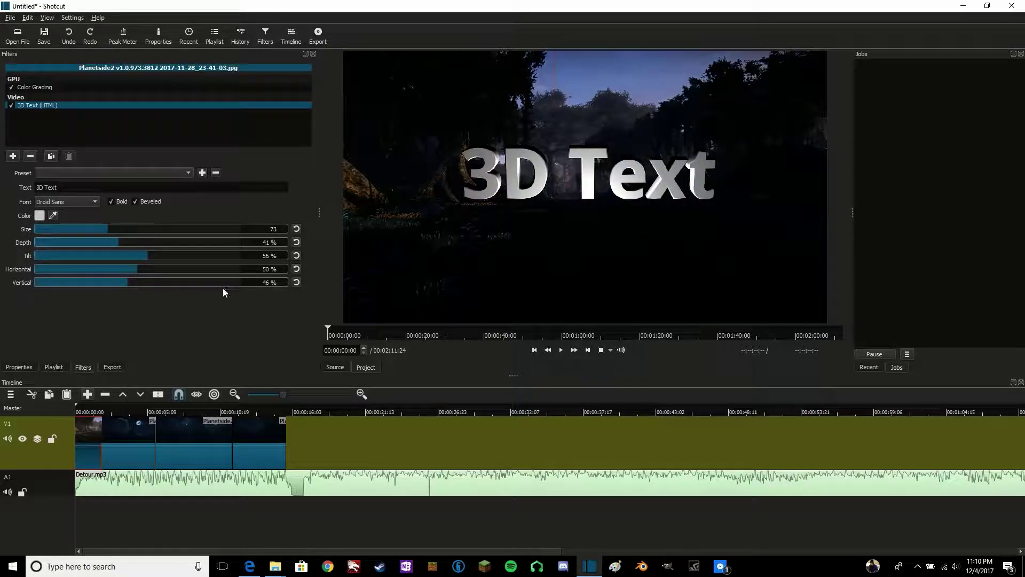
{"action": "left_click", "coordinate": [297, 282]}
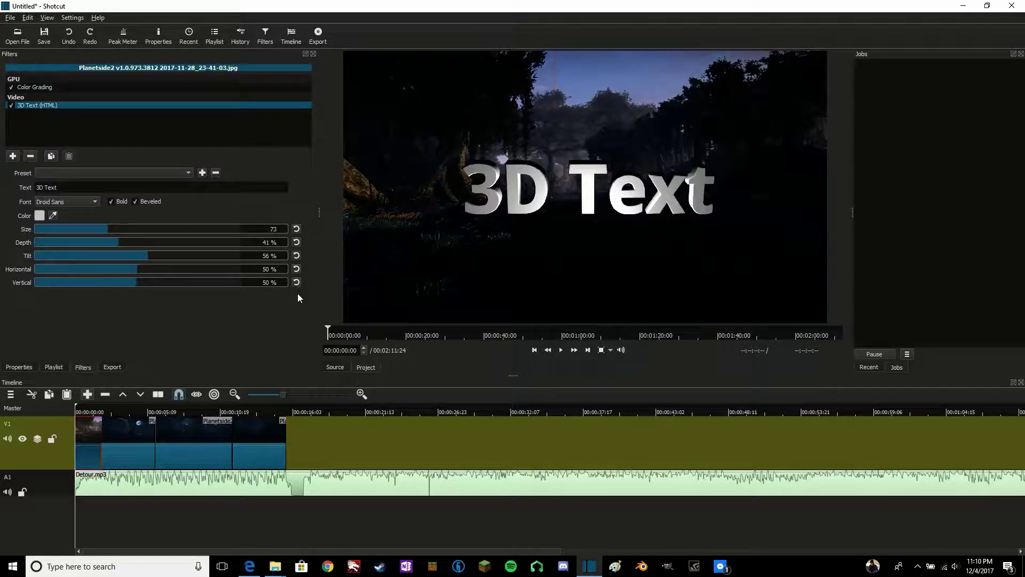
{"action": "left_click", "coordinate": [53, 218]}
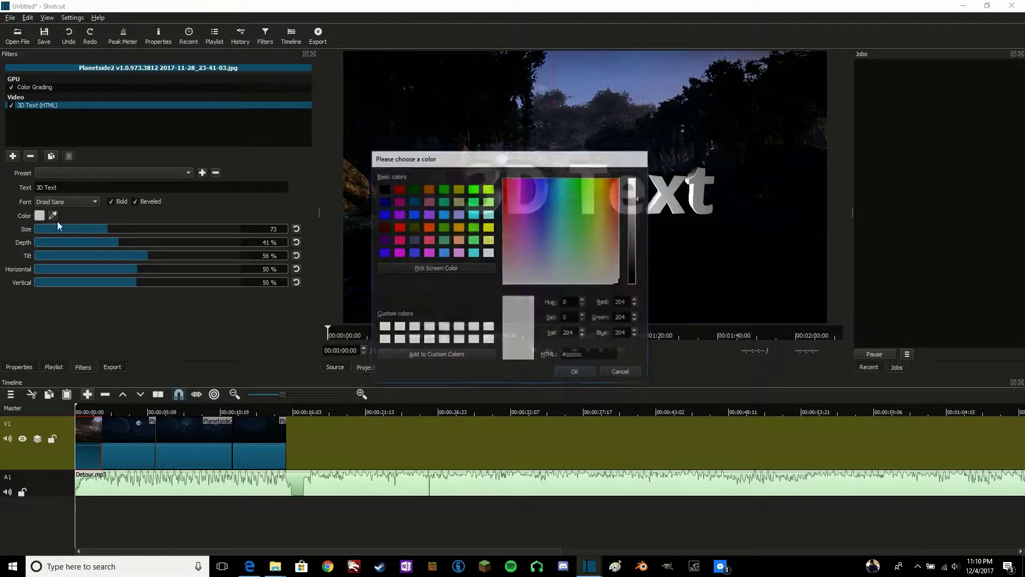
Make the 3D text red and change its wording to the creator's tag followed by 'Was here'
{"action": "left_click", "coordinate": [399, 227]}
{"action": "left_click", "coordinate": [577, 373]}
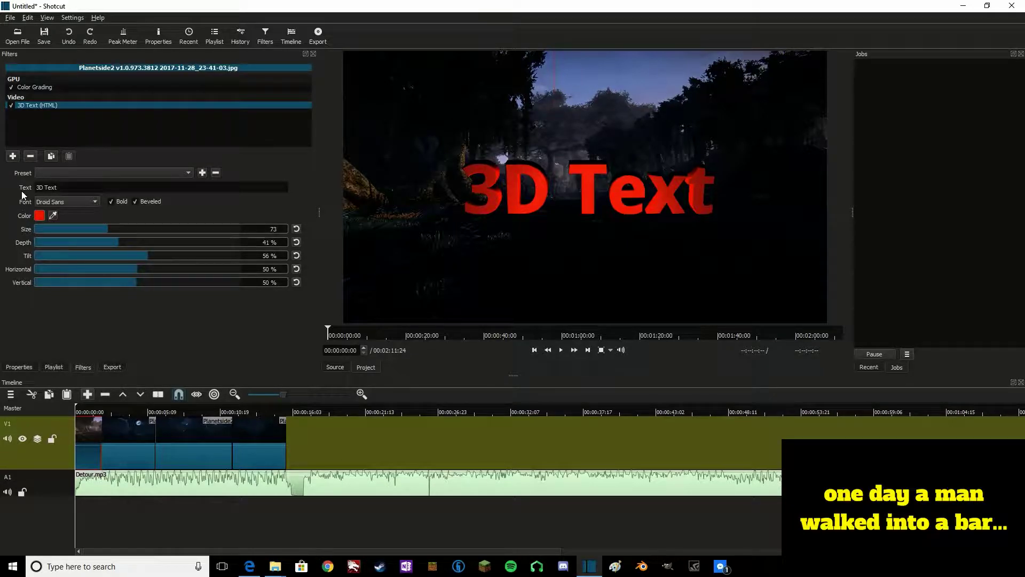
{"action": "left_click", "coordinate": [76, 183]}
{"action": "type", "text": "G"}
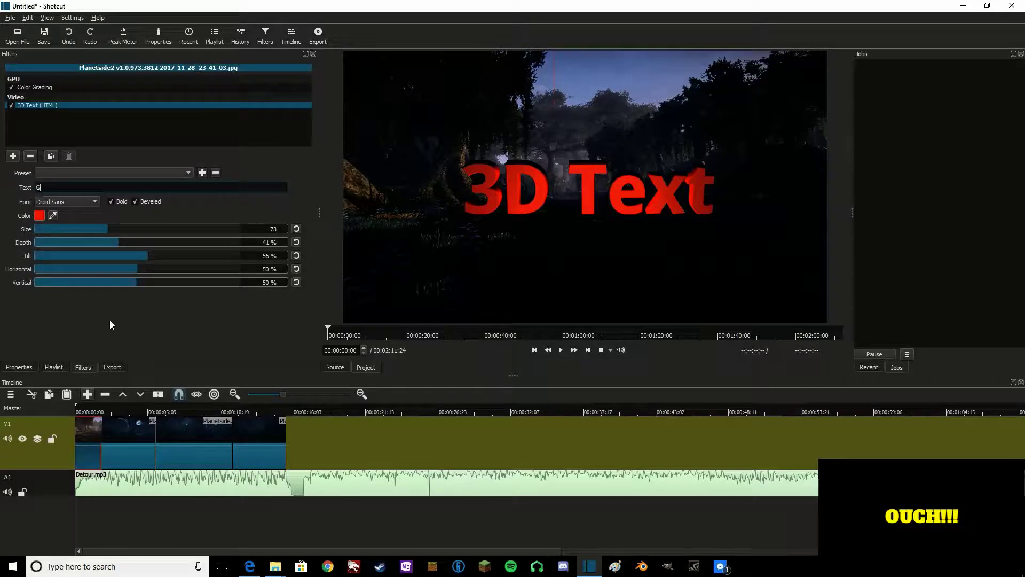
{"action": "type", "text": "1ngeBoy"}
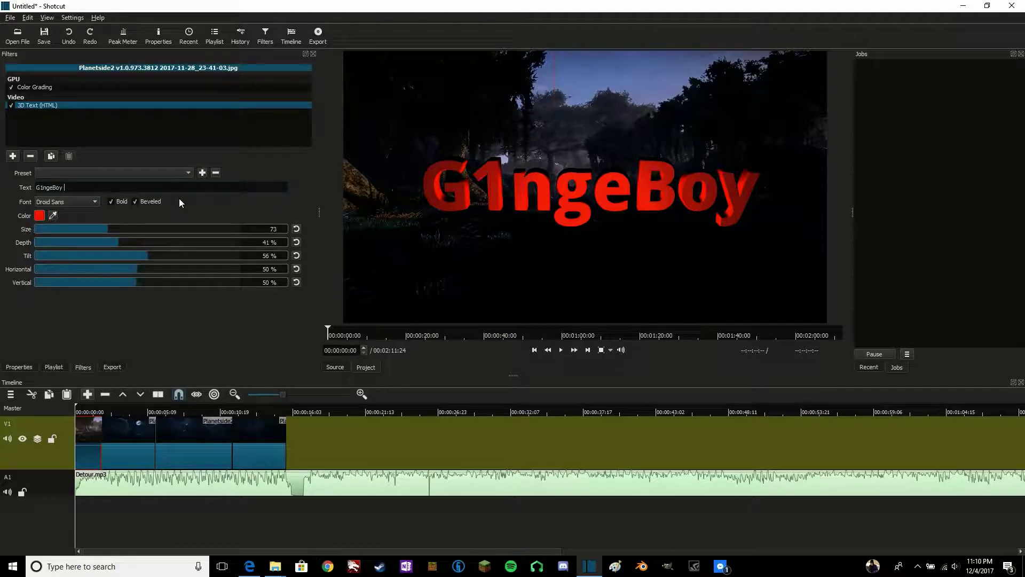
{"action": "type", "text": "Was here"}
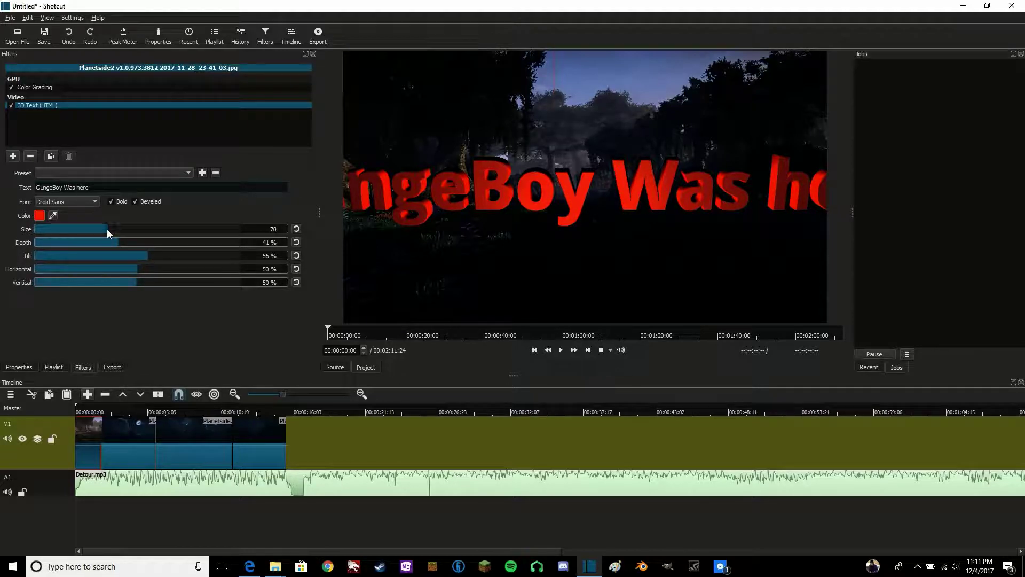
Set the title to size 48, depth 25%, tilt 44% and vertical position 68%
{"action": "left_click_drag", "start_coordinate": [107, 229], "coordinate": [87, 241]}
{"action": "left_click_drag", "start_coordinate": [147, 256], "coordinate": [126, 254]}
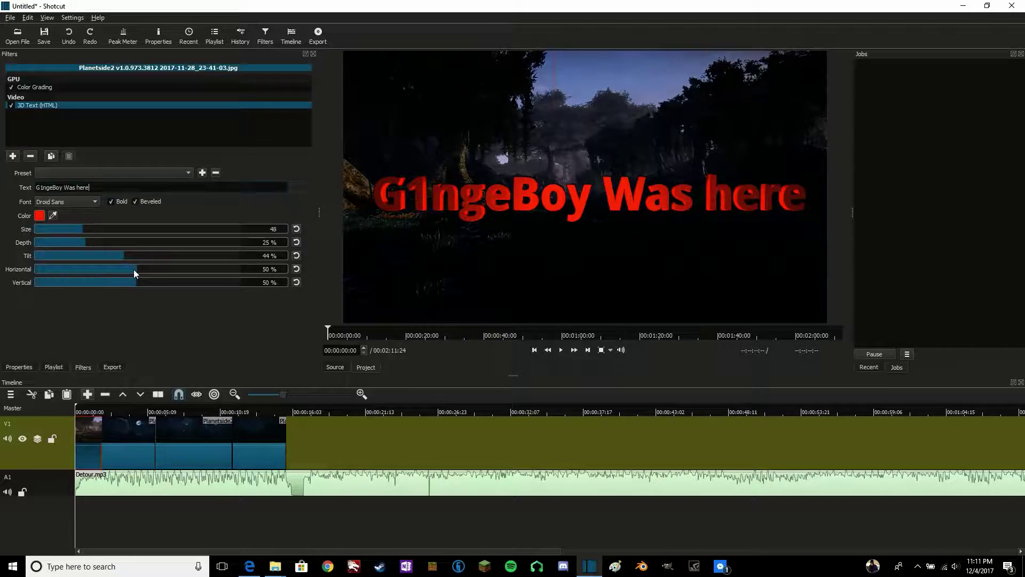
{"action": "left_click_drag", "start_coordinate": [137, 283], "coordinate": [175, 281]}
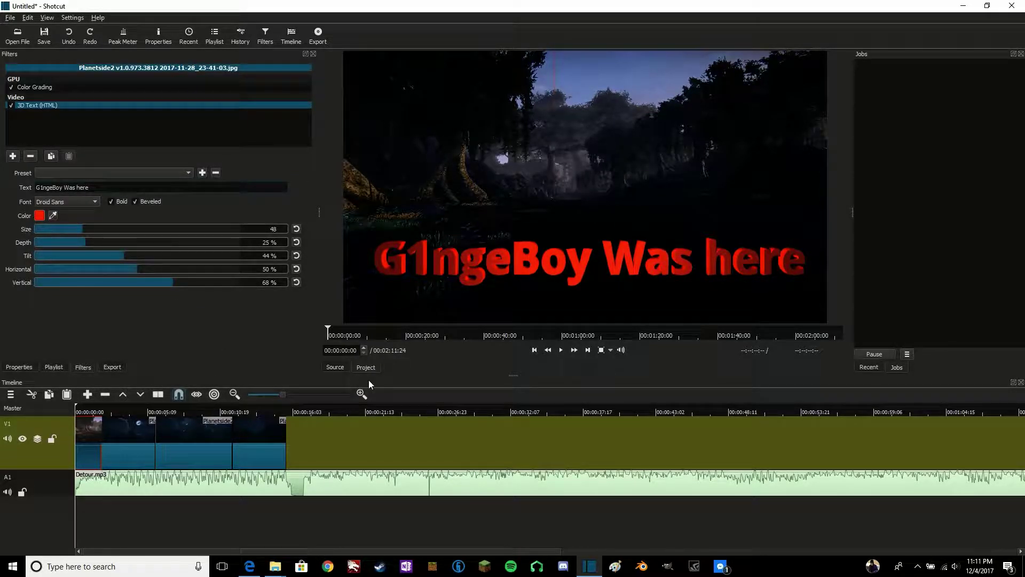
Preview the opening titled slide, then return the playhead to the start of the timeline
{"action": "left_click", "coordinate": [561, 349]}
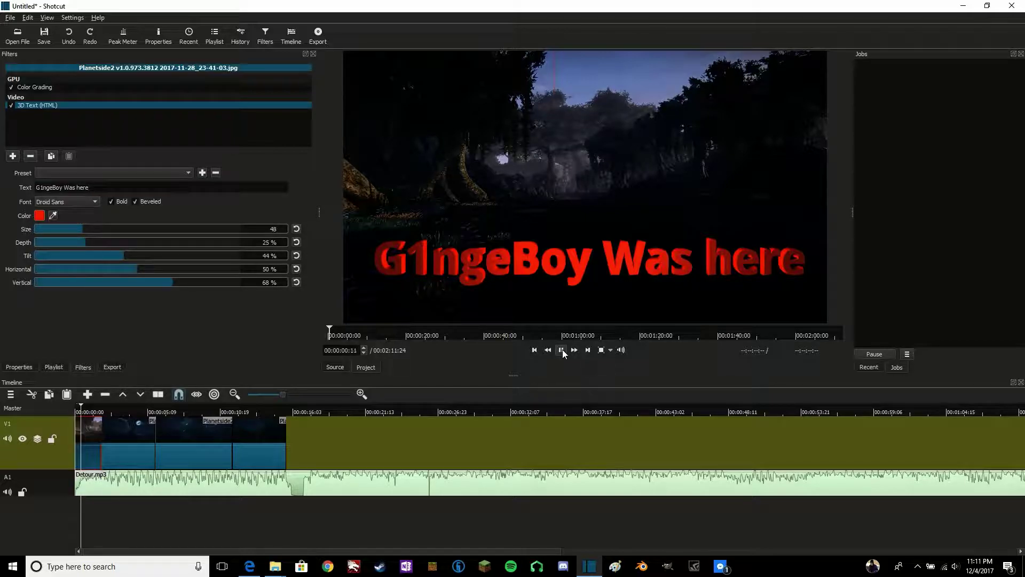
{"action": "left_click", "coordinate": [561, 349]}
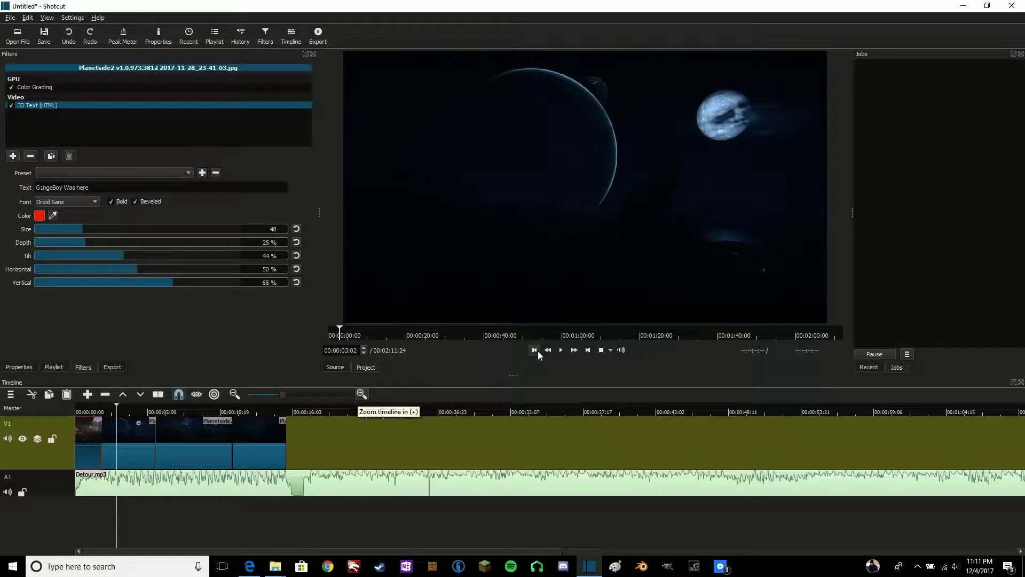
{"action": "left_click", "coordinate": [536, 351]}
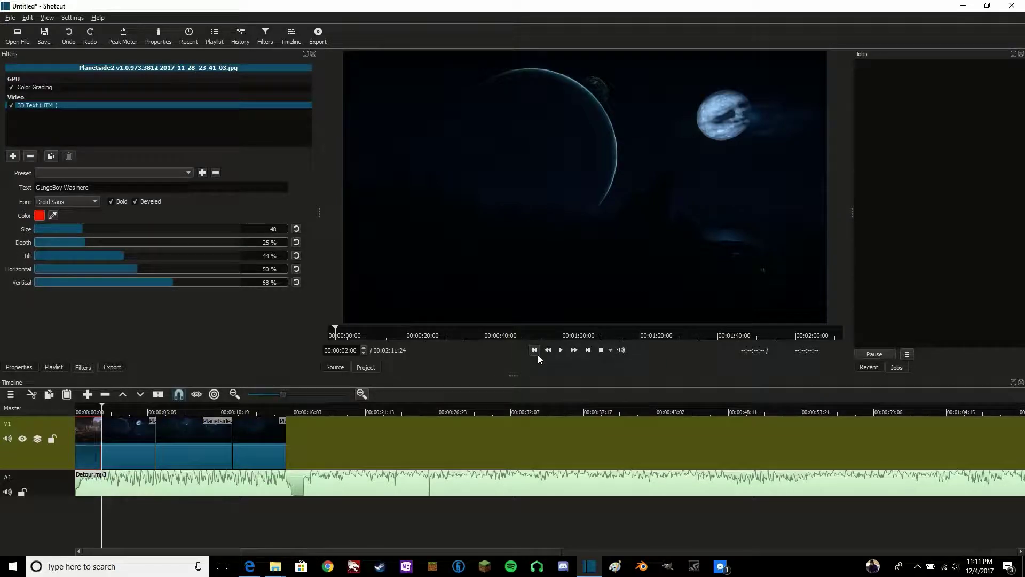
{"action": "left_click", "coordinate": [532, 351]}
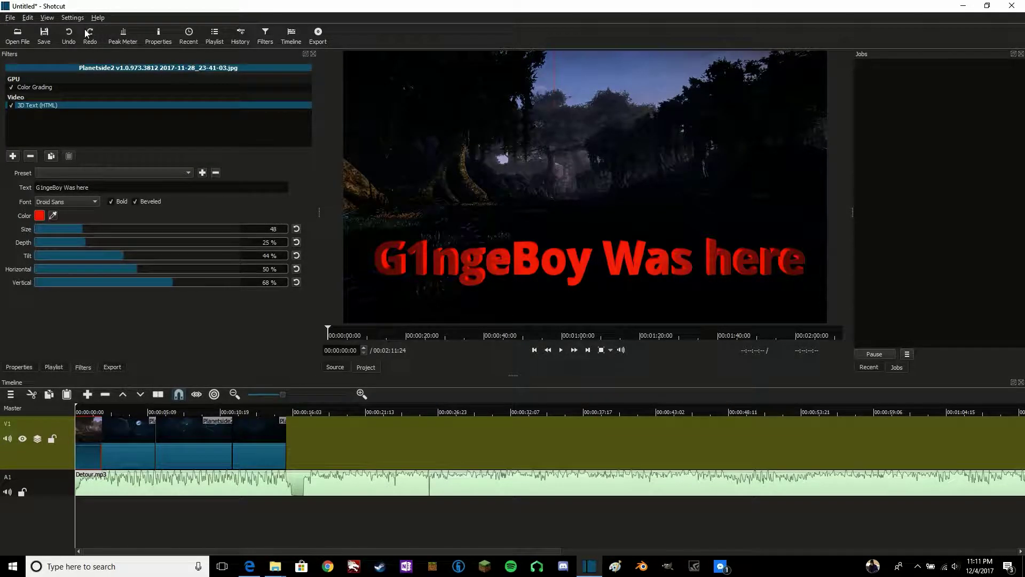
Check the second image clip's filter list, then select the Detour.mp3 music clip
{"action": "left_click", "coordinate": [127, 452]}
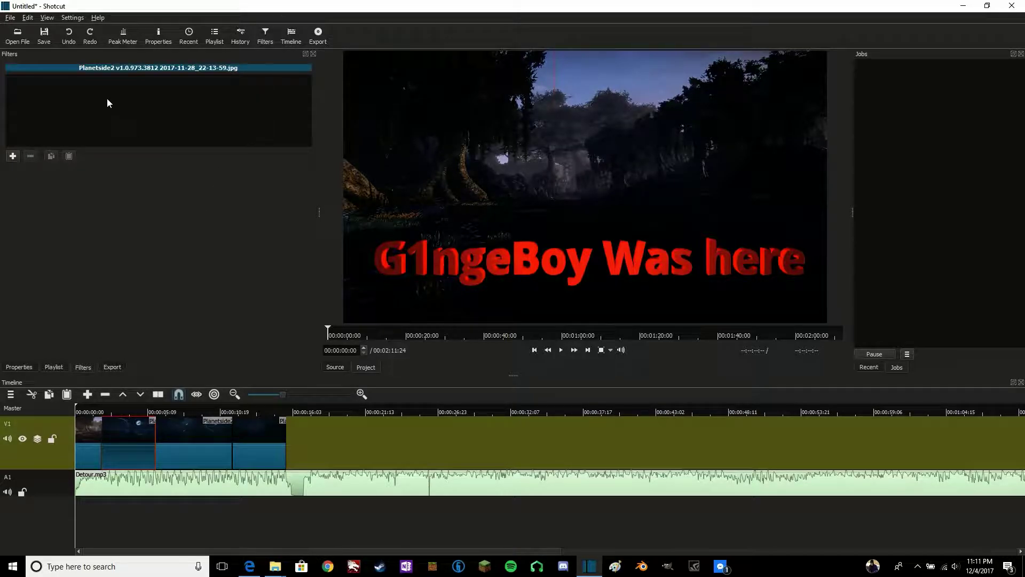
{"action": "left_click", "coordinate": [12, 156]}
{"action": "scroll", "coordinate": [117, 159], "scroll_direction": "down", "scroll_amount": 10}
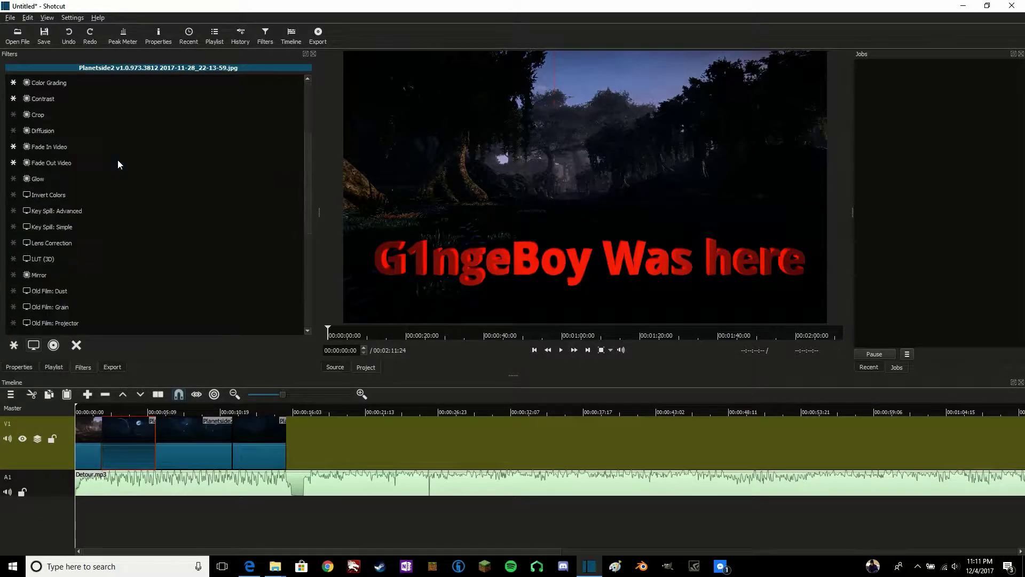
{"action": "scroll", "coordinate": [118, 156], "scroll_direction": "up", "scroll_amount": 10}
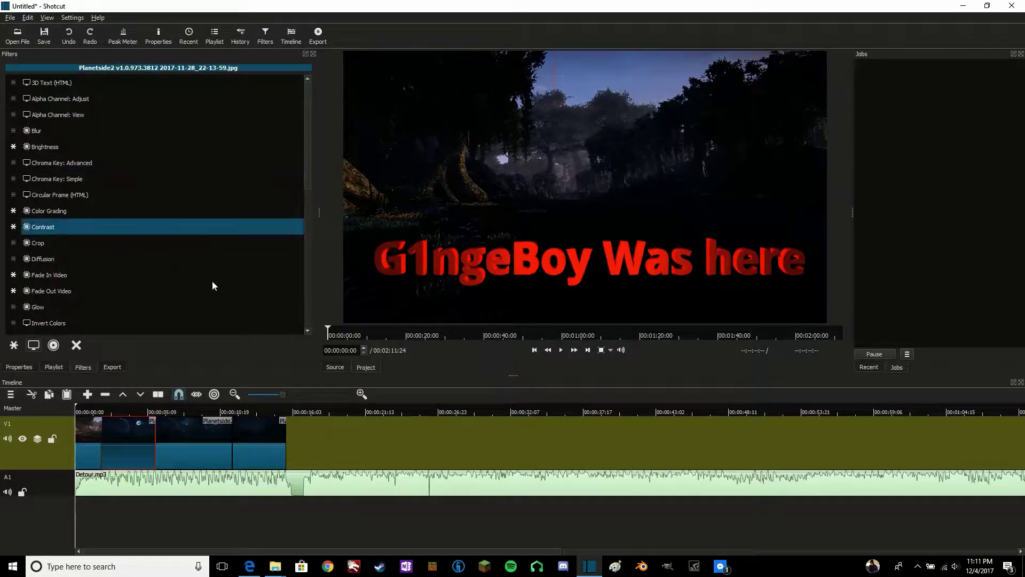
{"action": "left_click", "coordinate": [153, 491]}
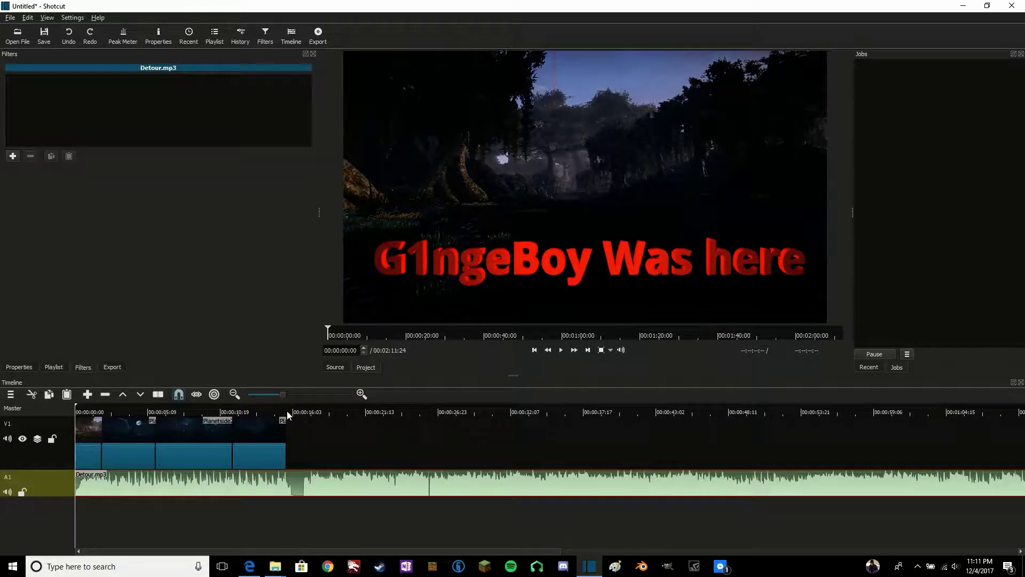
Split the Detour.mp3 music at the end of the last image clip
{"action": "left_click", "coordinate": [261, 431]}
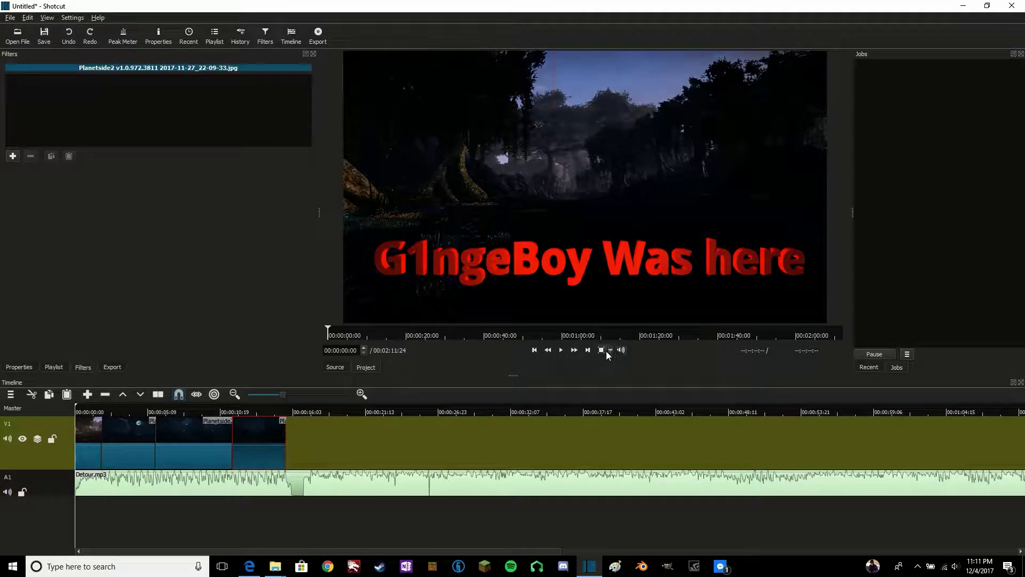
{"action": "left_click", "coordinate": [587, 349]}
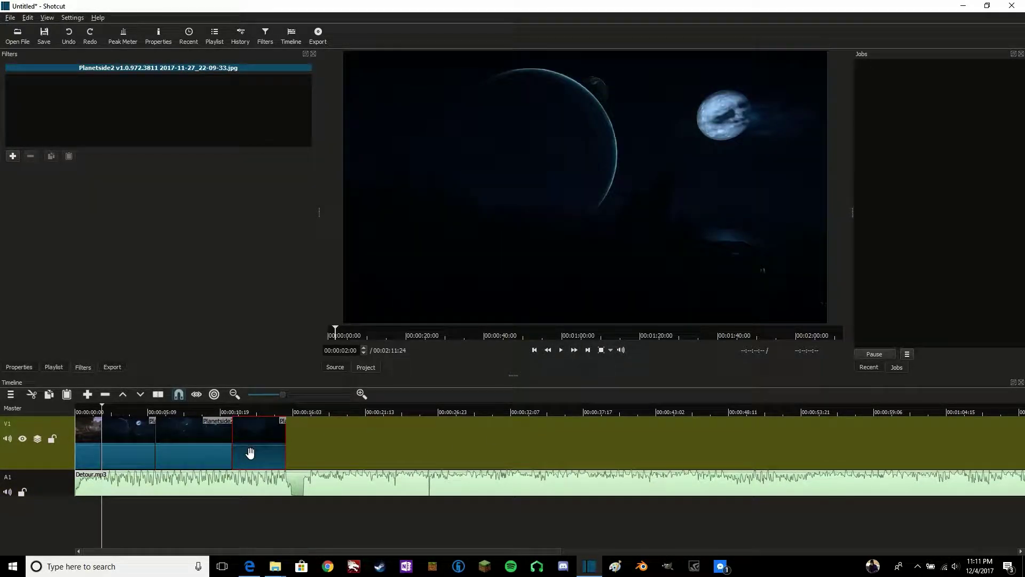
{"action": "left_click", "coordinate": [268, 412]}
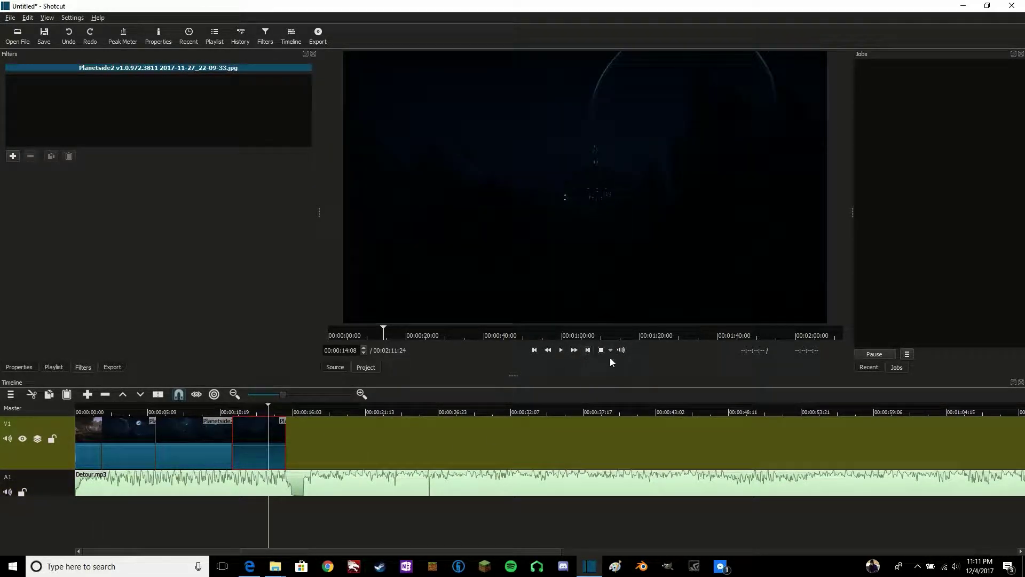
{"action": "left_click", "coordinate": [587, 349]}
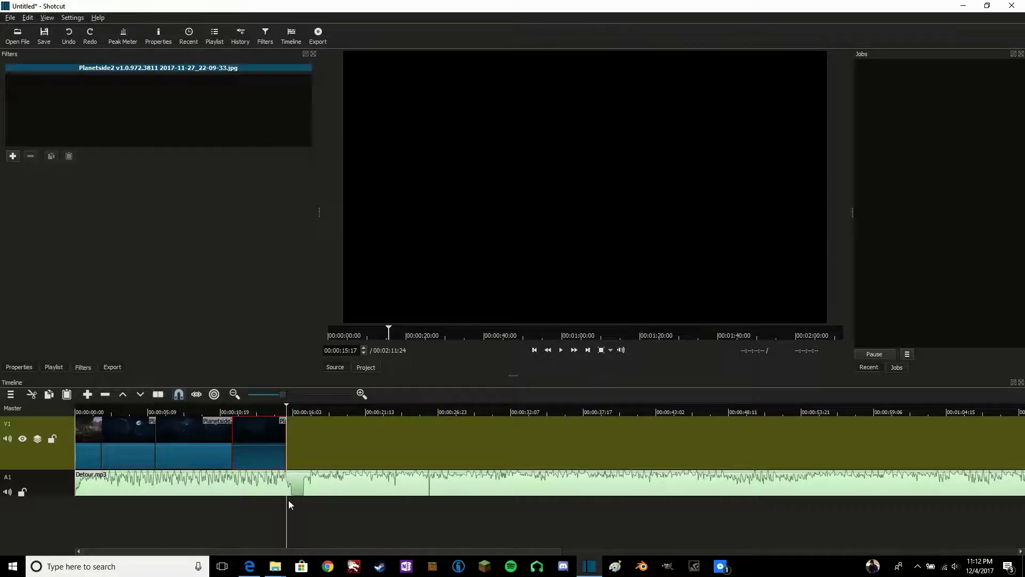
{"action": "left_click", "coordinate": [266, 490]}
{"action": "left_click", "coordinate": [158, 394]}
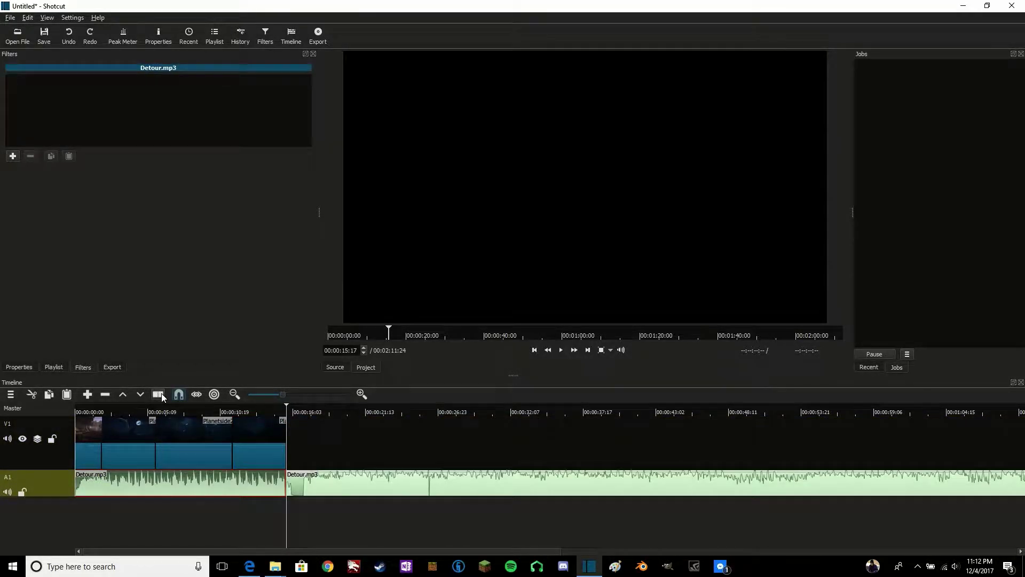
Preview the ending, then remove the leftover music after the slideshow so it runs 00:00:15:17
{"action": "left_click_drag", "start_coordinate": [404, 483], "coordinate": [510, 483]}
{"action": "left_click", "coordinate": [183, 414]}
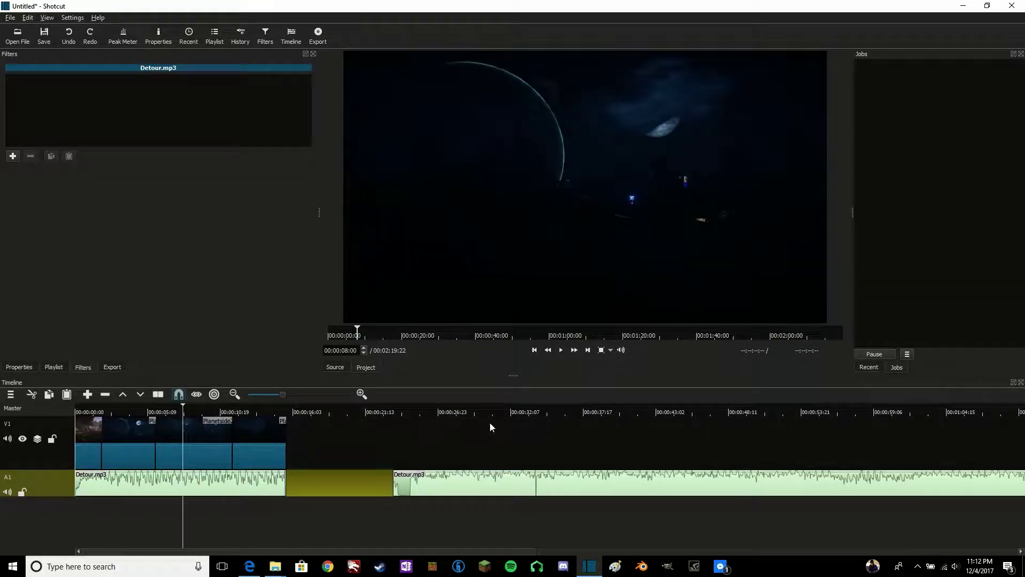
{"action": "left_click", "coordinate": [263, 406]}
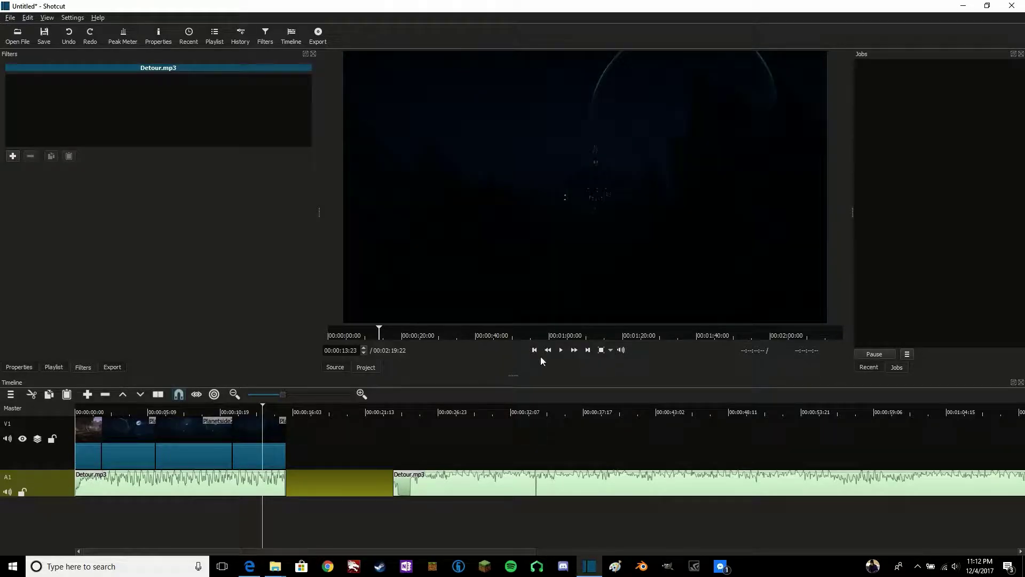
{"action": "left_click", "coordinate": [561, 350]}
{"action": "left_click", "coordinate": [564, 351]}
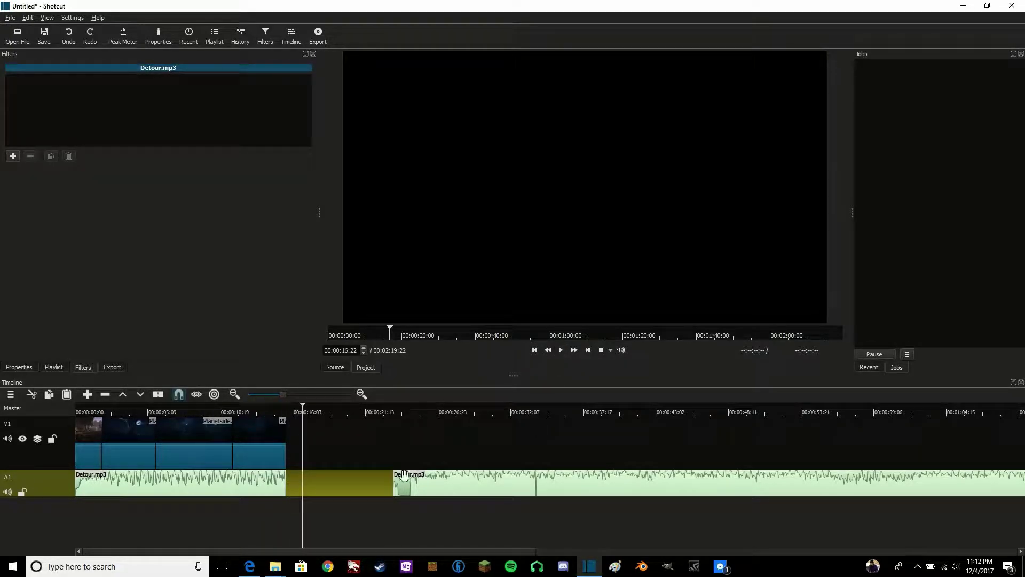
{"action": "right_click", "coordinate": [478, 490]}
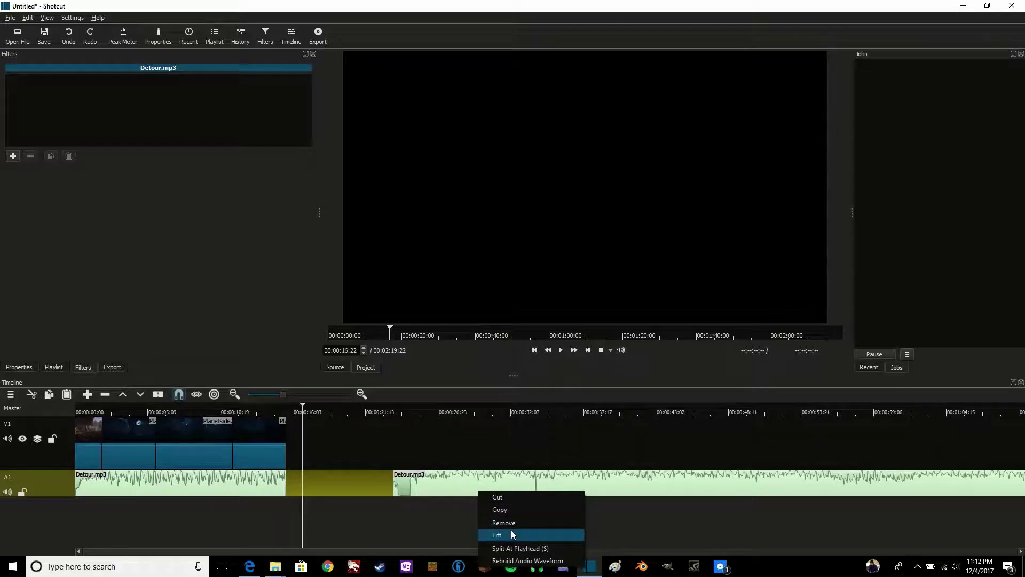
{"action": "left_click", "coordinate": [509, 525]}
{"action": "left_click_drag", "start_coordinate": [286, 409], "coordinate": [198, 409]}
Add a Fade In Audio filter to Detour.mp3 with a duration of 00:00:02:00
{"action": "left_click", "coordinate": [222, 489]}
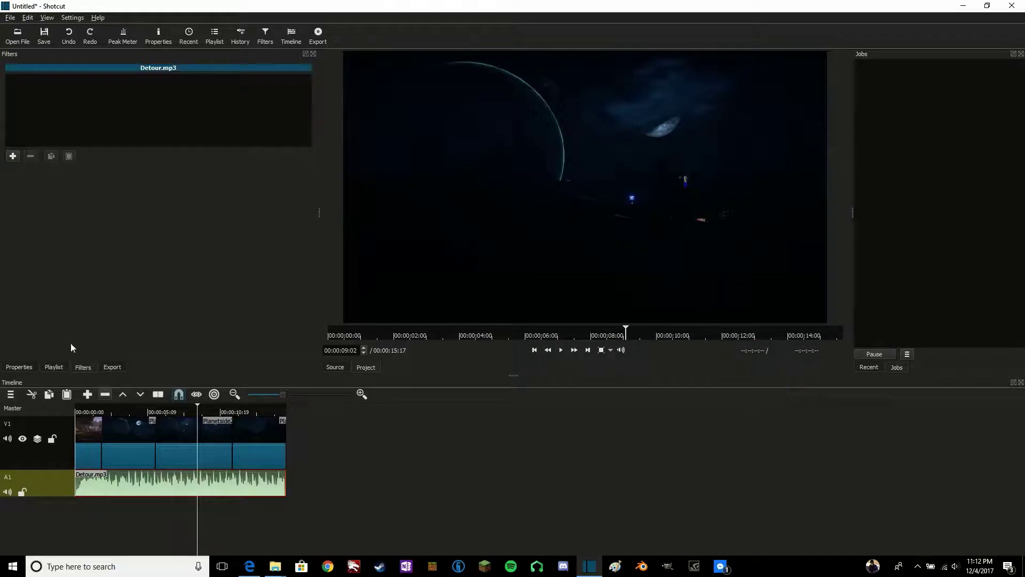
{"action": "left_click", "coordinate": [13, 156]}
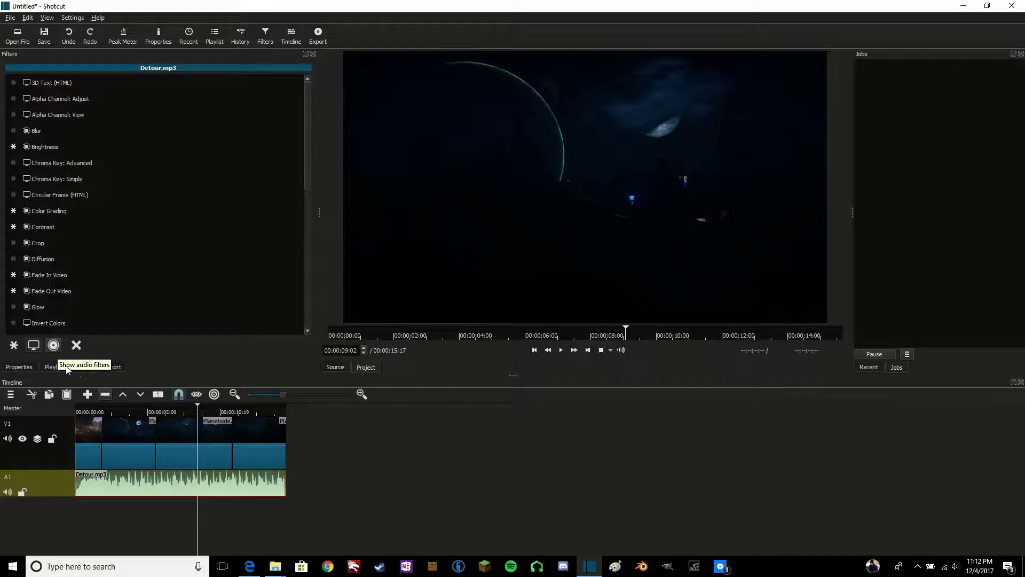
{"action": "left_click", "coordinate": [54, 345]}
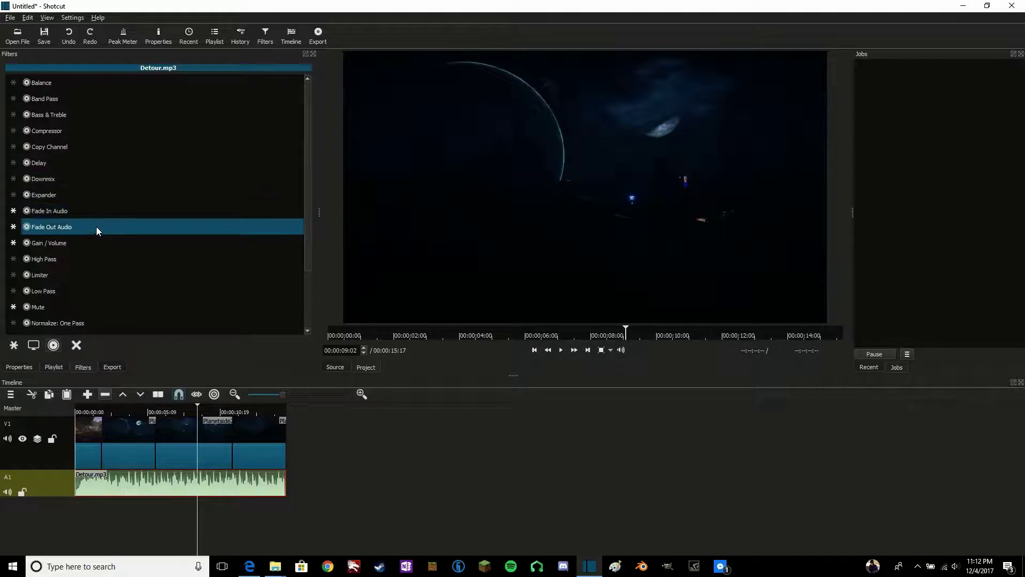
{"action": "left_click", "coordinate": [62, 212]}
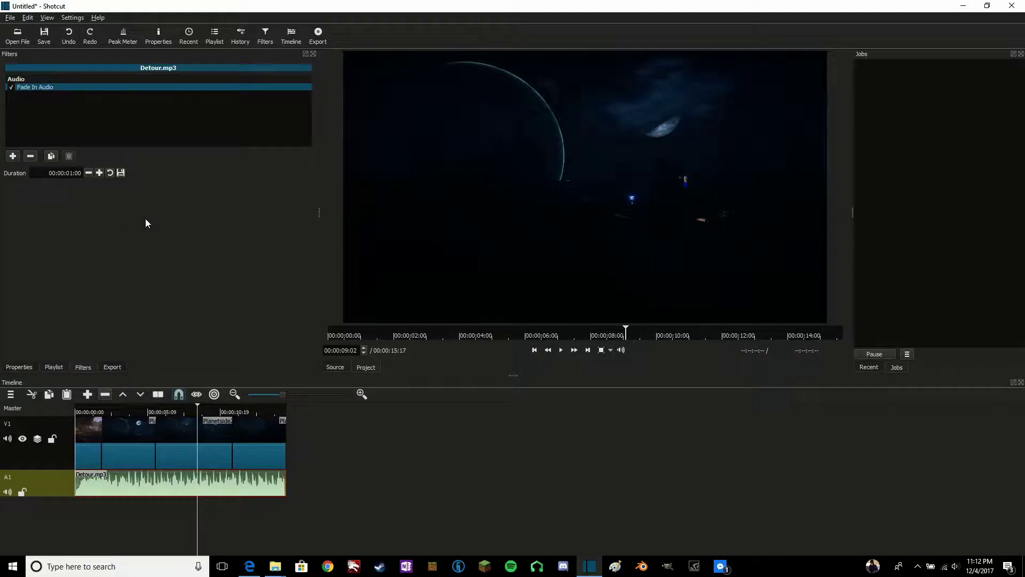
{"action": "triple_click", "coordinate": [72, 173]}
{"action": "left_click", "coordinate": [73, 173]}
{"action": "key", "text": "BackSpace"}
{"action": "type", "text": "2"}
Play the opening twice from the start to hear the music fade in
{"action": "left_click_drag", "start_coordinate": [199, 410], "coordinate": [75, 411]}
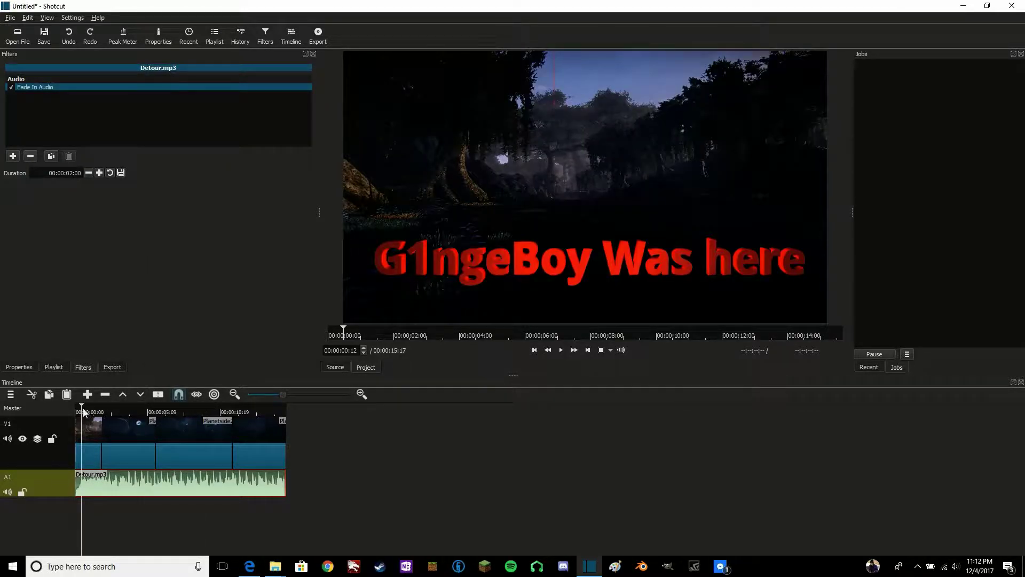
{"action": "left_click", "coordinate": [562, 348]}
{"action": "key", "text": "space"}
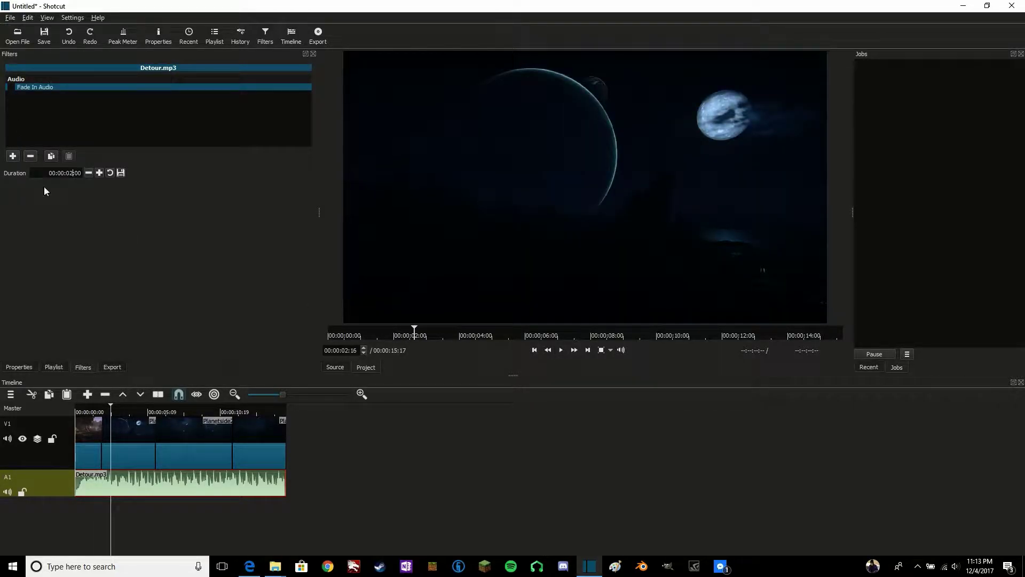
{"action": "left_click_drag", "start_coordinate": [114, 410], "coordinate": [82, 410]}
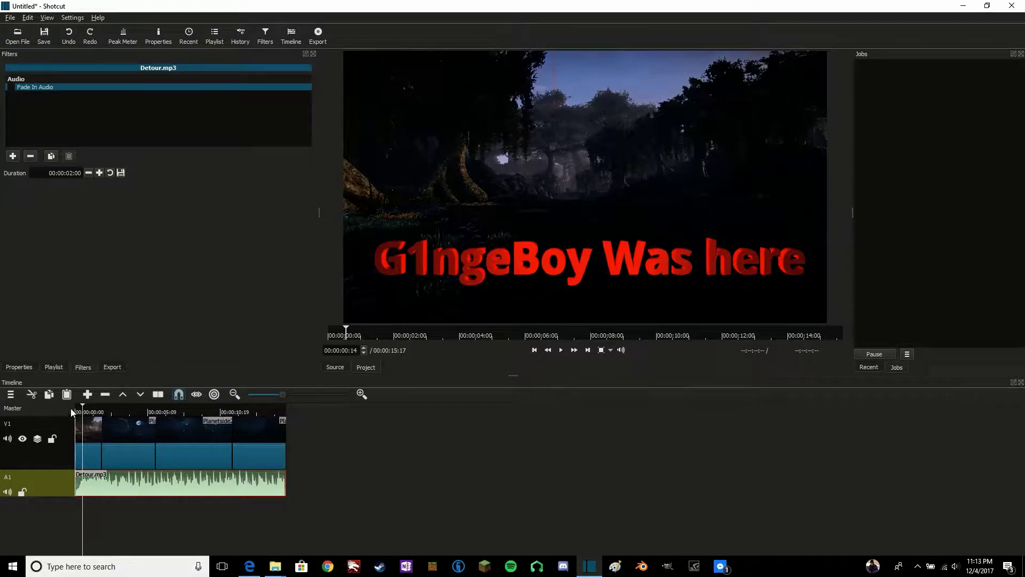
{"action": "left_click", "coordinate": [561, 350]}
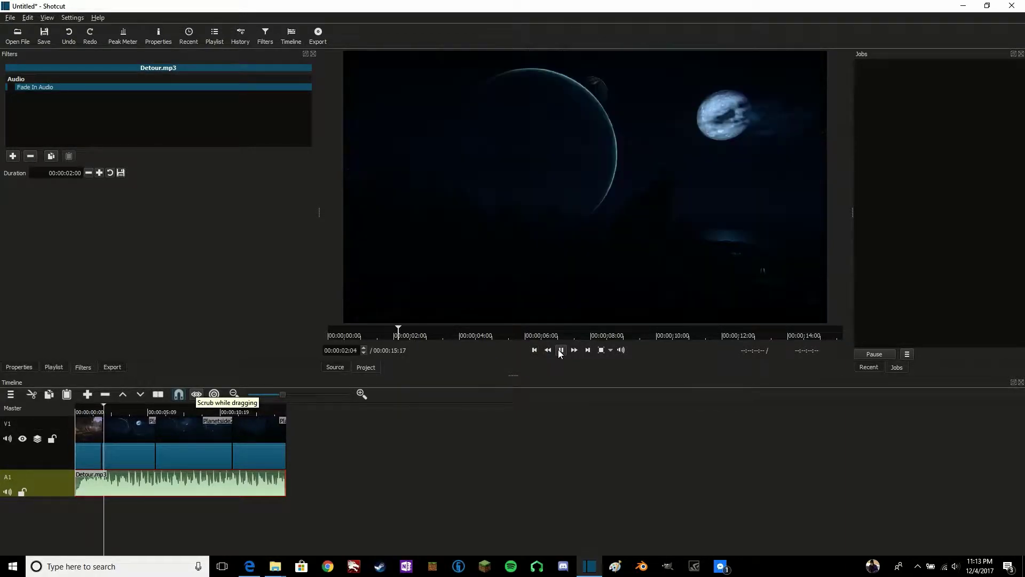
{"action": "key", "text": "space"}
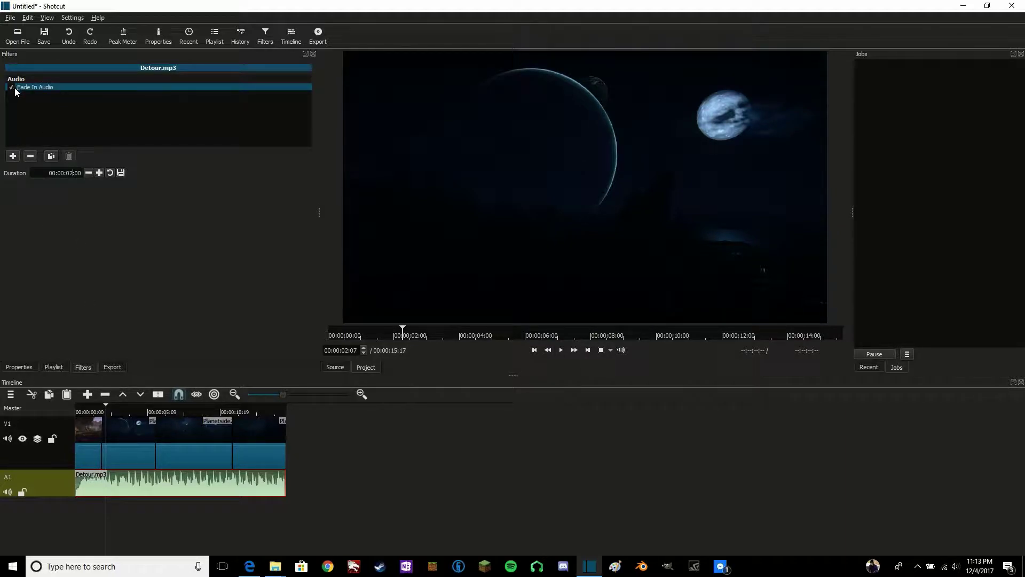
Add a Fade Out Audio filter of 00:00:03:00 to Detour.mp3 and play the ending to hear it
{"action": "left_click", "coordinate": [12, 156]}
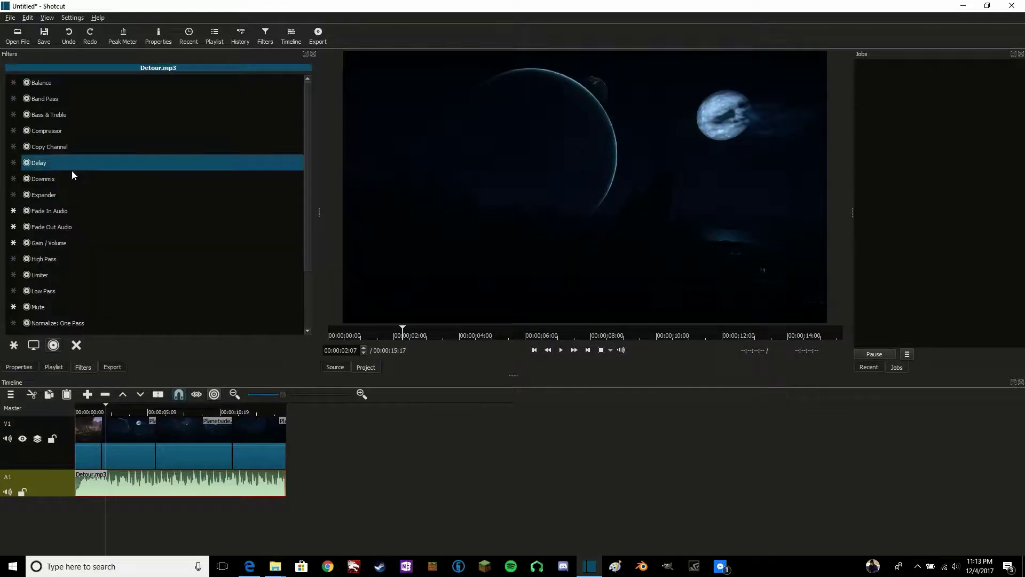
{"action": "left_click", "coordinate": [86, 225]}
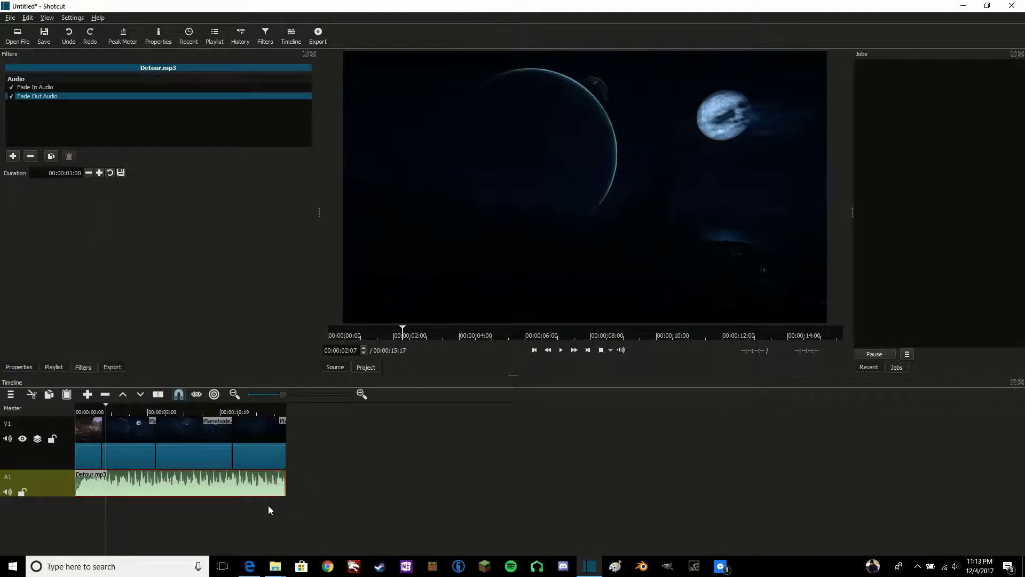
{"action": "triple_click", "coordinate": [72, 173]}
{"action": "left_click", "coordinate": [73, 173]}
{"action": "key", "text": "BackSpace"}
{"action": "type", "text": "3"}
{"action": "left_click", "coordinate": [213, 411]}
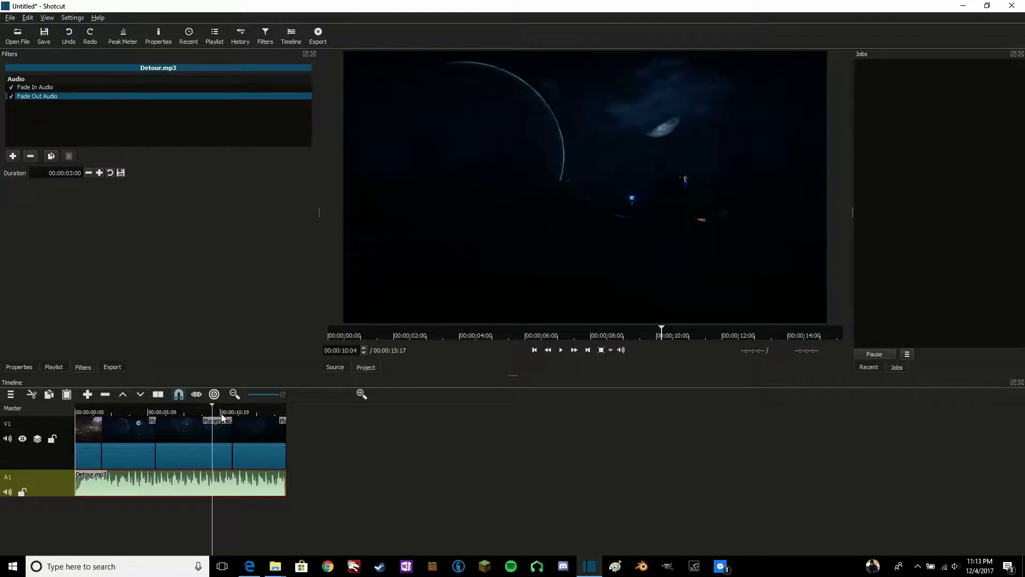
{"action": "left_click", "coordinate": [561, 350]}
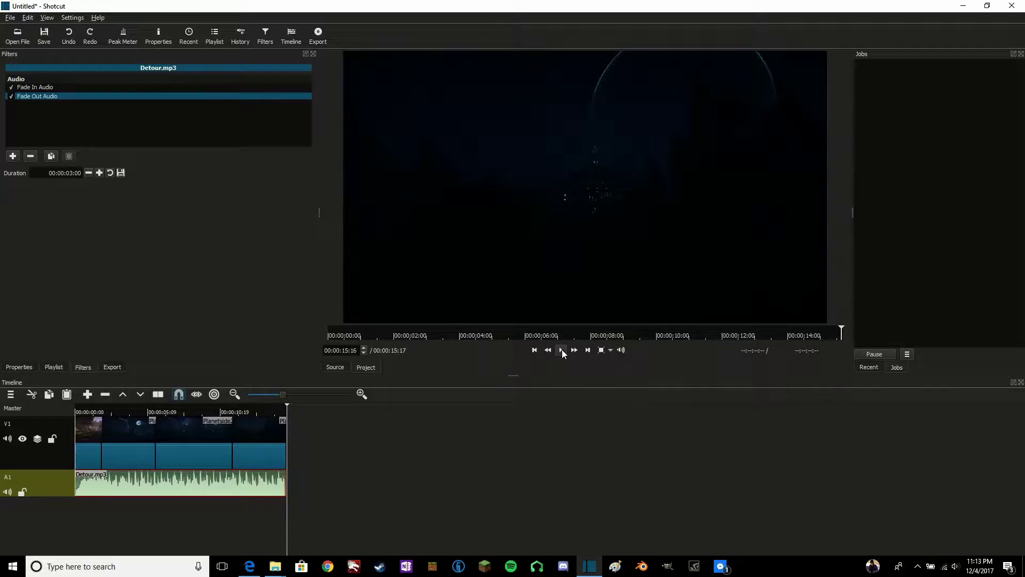
Add a Gain / Volume filter from favourites to Detour.mp3 and set its gain to -5.4 dB
{"action": "left_click", "coordinate": [13, 156]}
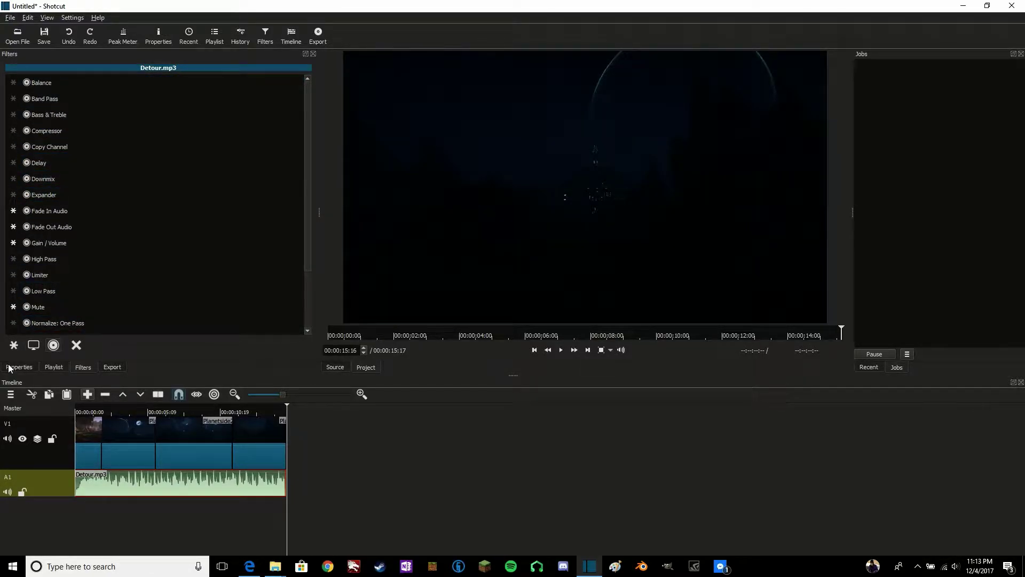
{"action": "left_click", "coordinate": [17, 343]}
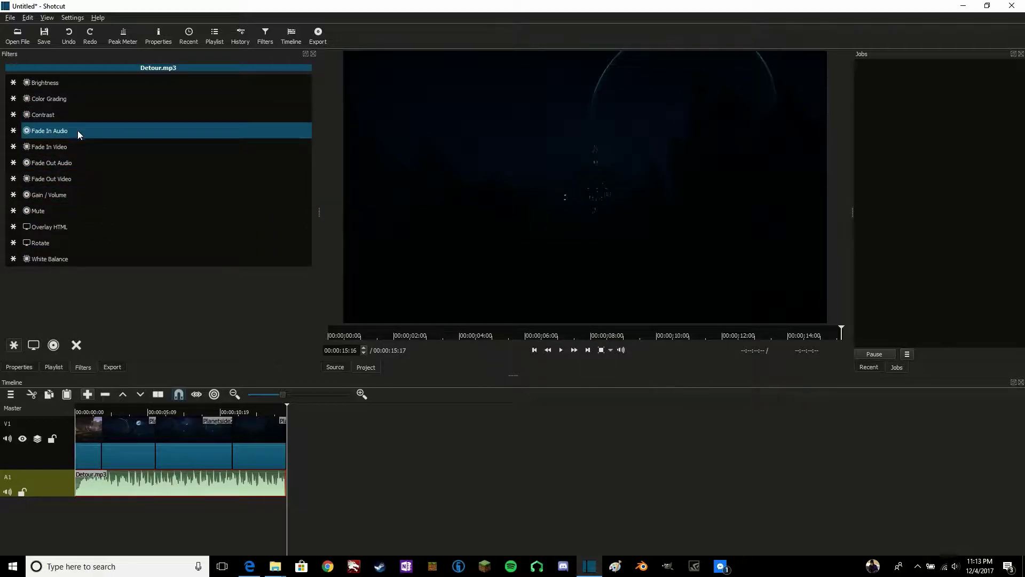
{"action": "left_click", "coordinate": [75, 193]}
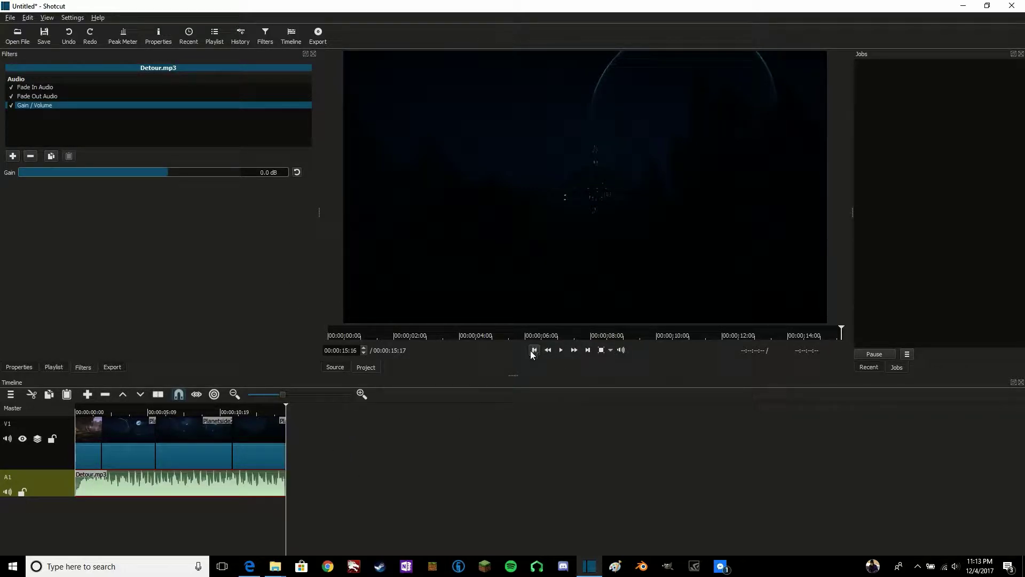
{"action": "left_click_drag", "start_coordinate": [287, 411], "coordinate": [45, 412]}
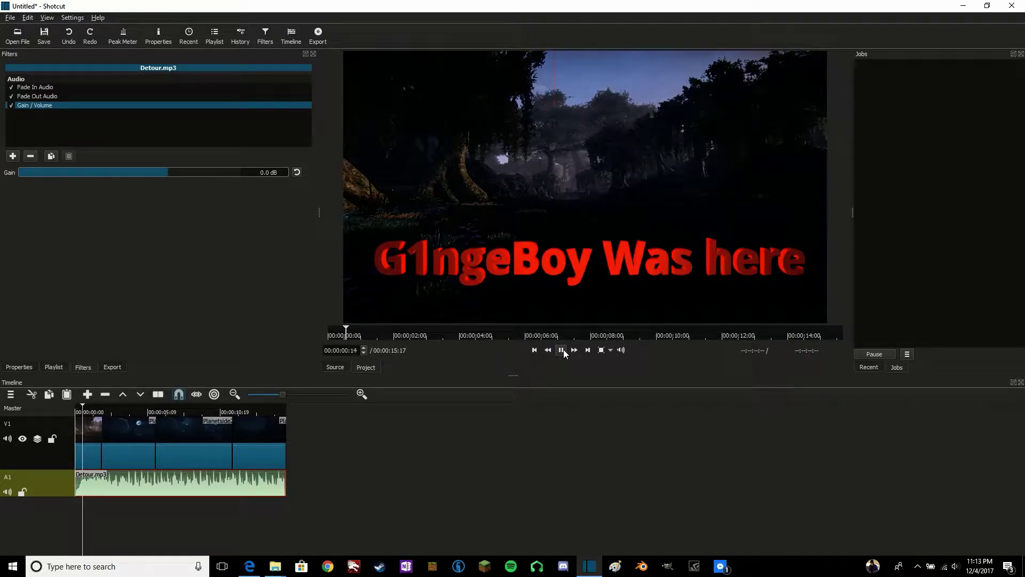
{"action": "left_click", "coordinate": [114, 171]}
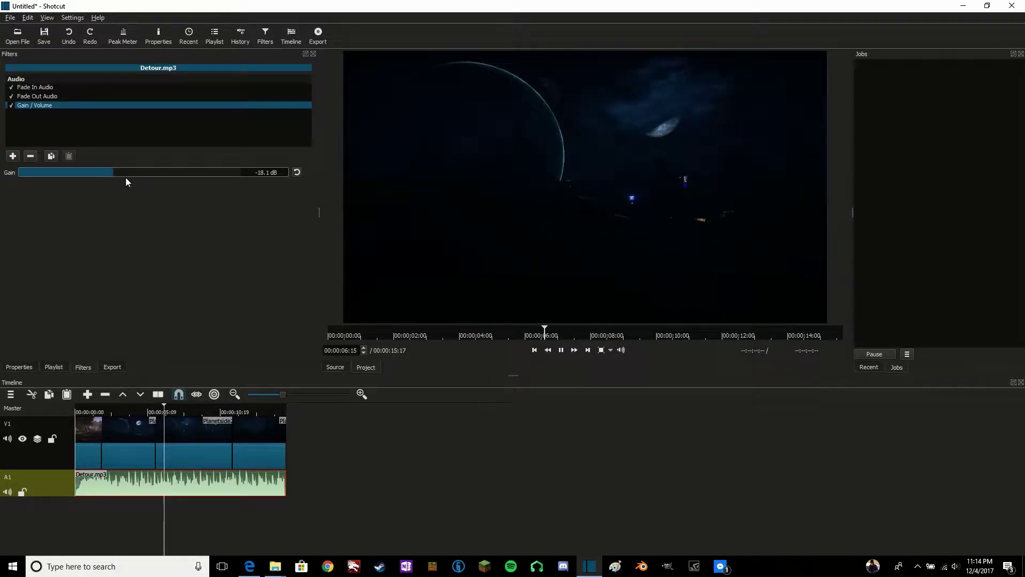
{"action": "left_click", "coordinate": [145, 172]}
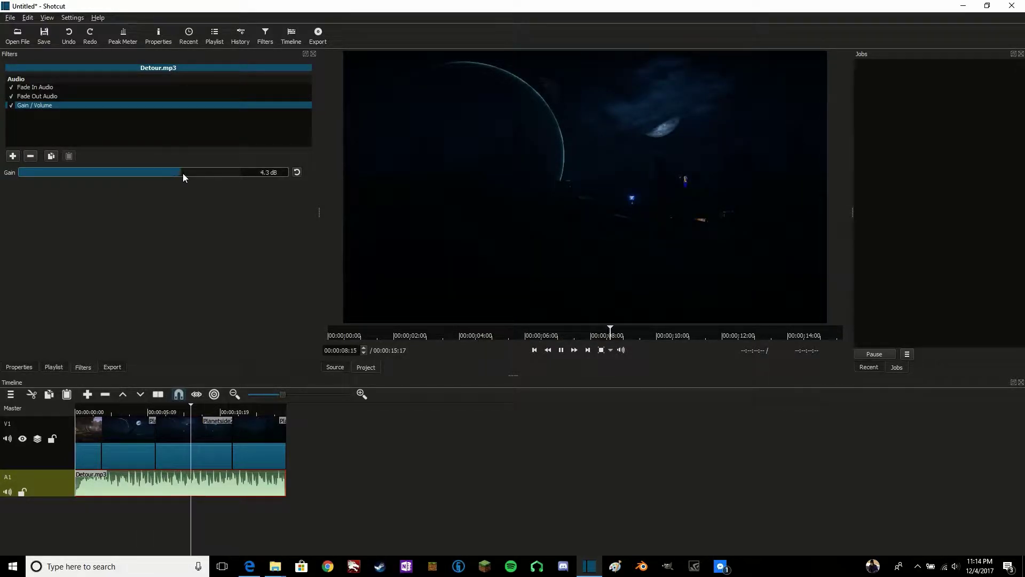
{"action": "left_click", "coordinate": [152, 172]}
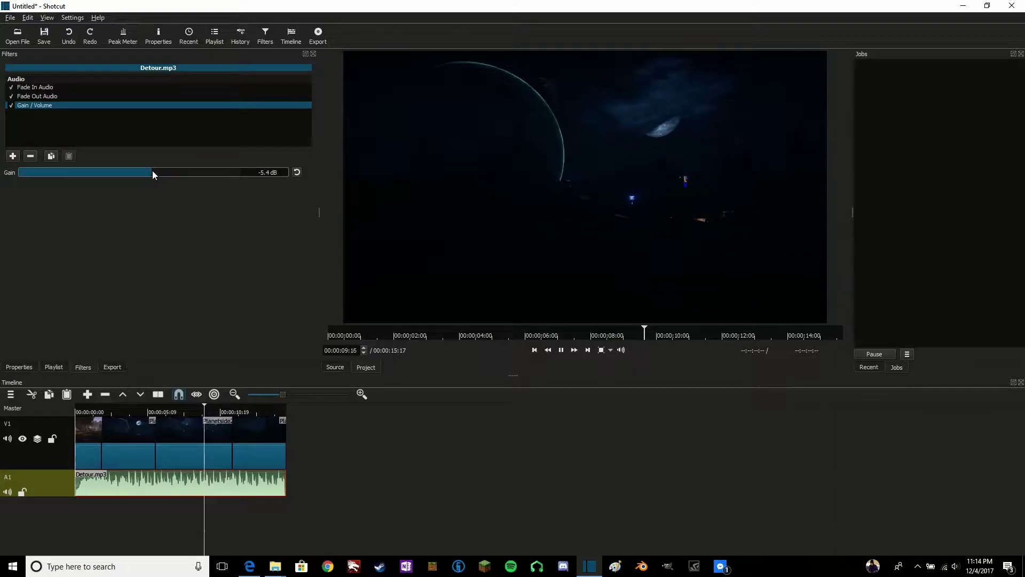
{"action": "left_click", "coordinate": [561, 350]}
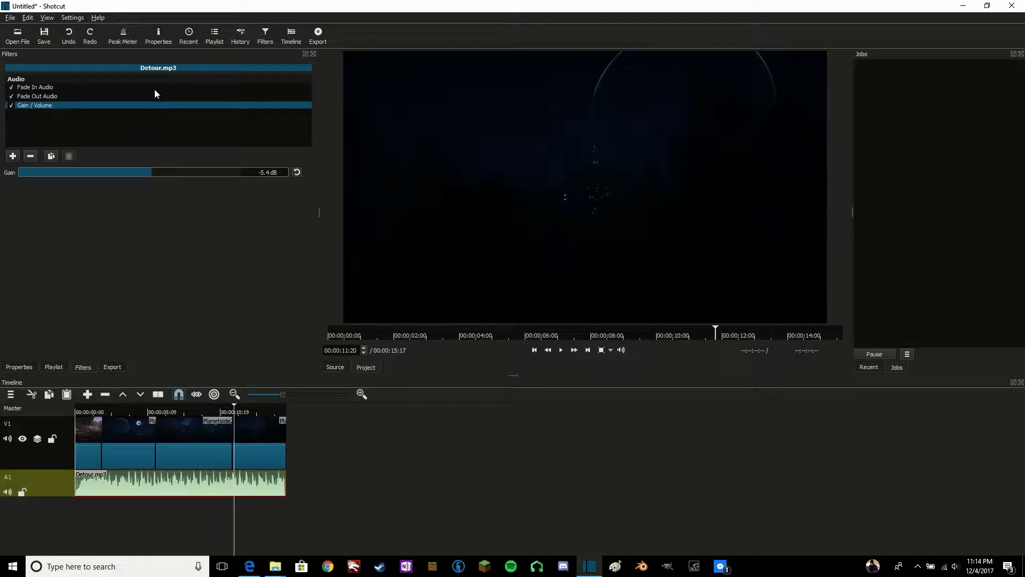
{"action": "left_click_drag", "start_coordinate": [157, 432], "coordinate": [156, 431]}
Open the export settings and overlap the middle slides on V1 to try a crossfade
{"action": "left_click", "coordinate": [319, 35]}
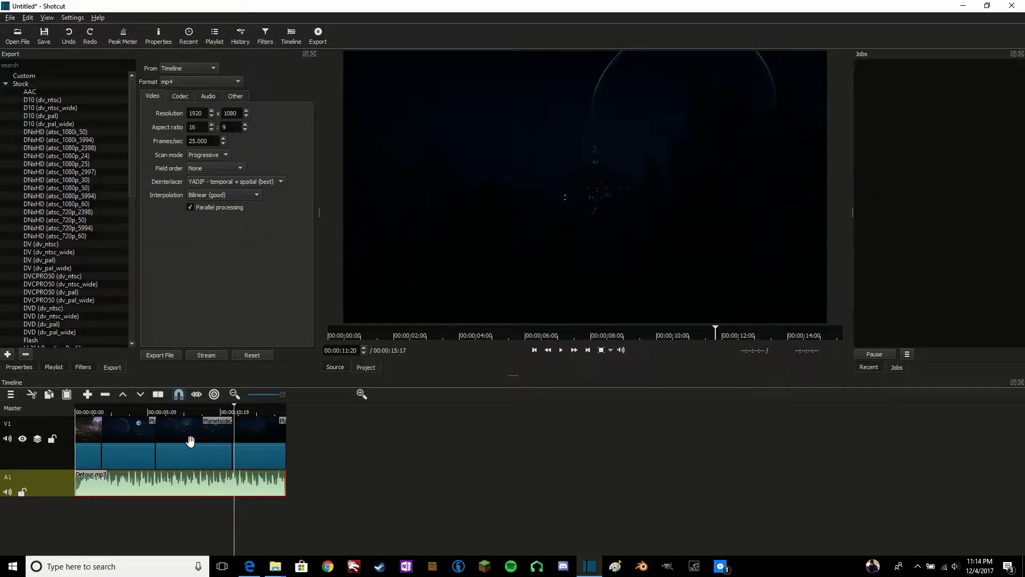
{"action": "left_click_drag", "start_coordinate": [190, 442], "coordinate": [177, 441]}
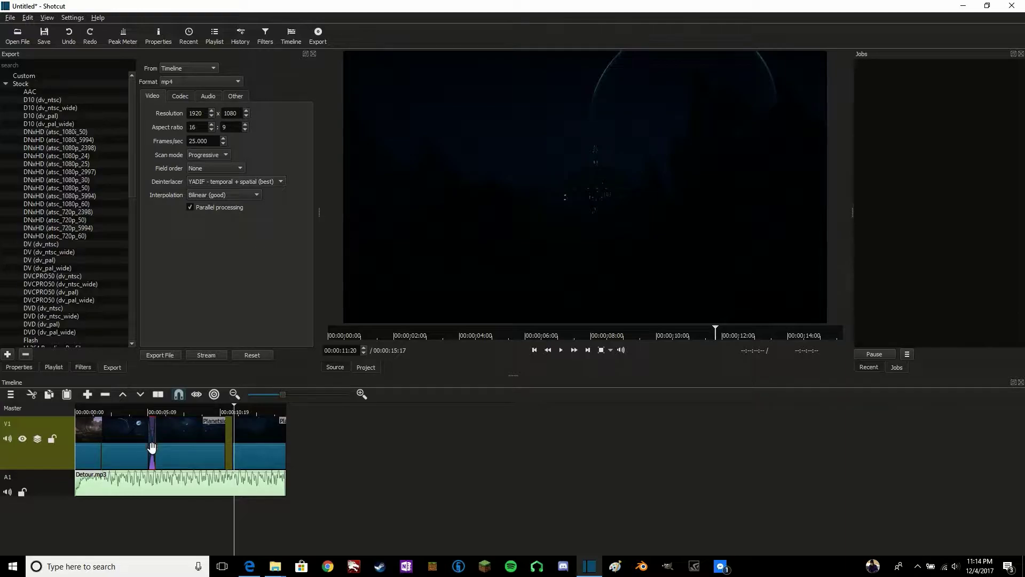
{"action": "left_click_drag", "start_coordinate": [240, 448], "coordinate": [237, 448]}
{"action": "left_click", "coordinate": [223, 444]}
Preview the slideshow from about 3 seconds, then undo the trial crossfade
{"action": "left_click_drag", "start_coordinate": [234, 405], "coordinate": [81, 406]}
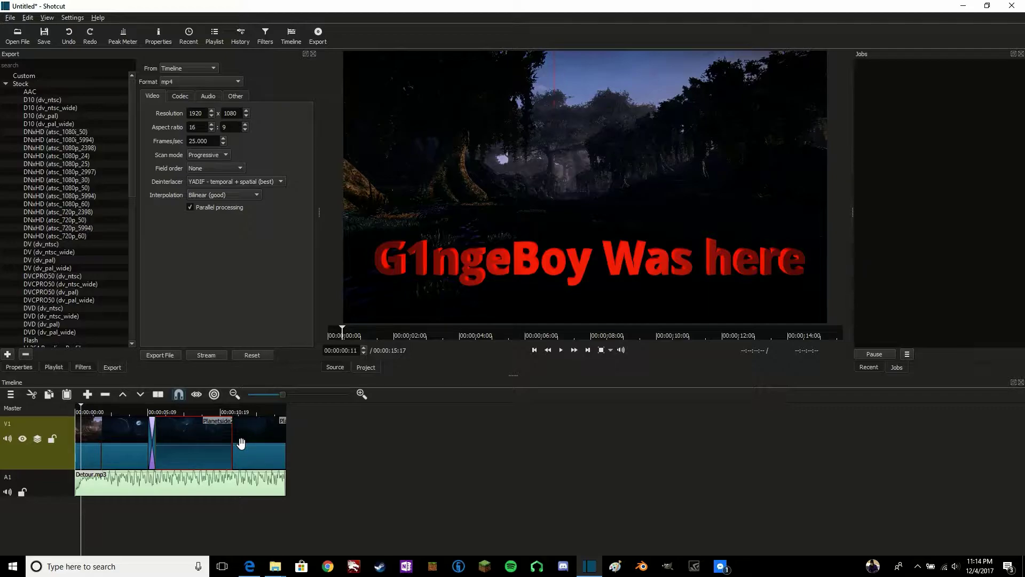
{"action": "left_click", "coordinate": [128, 410]}
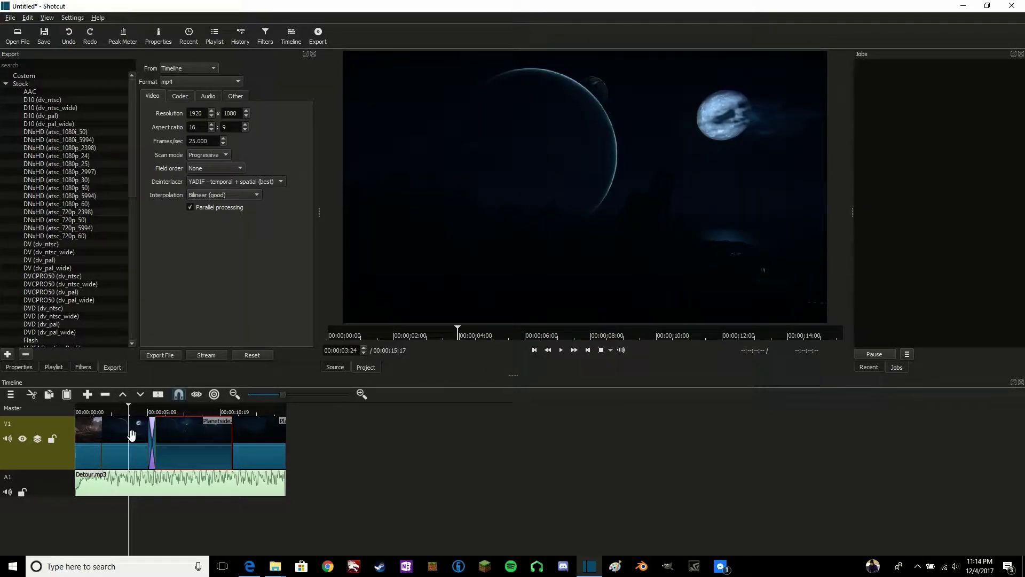
{"action": "left_click", "coordinate": [560, 349]}
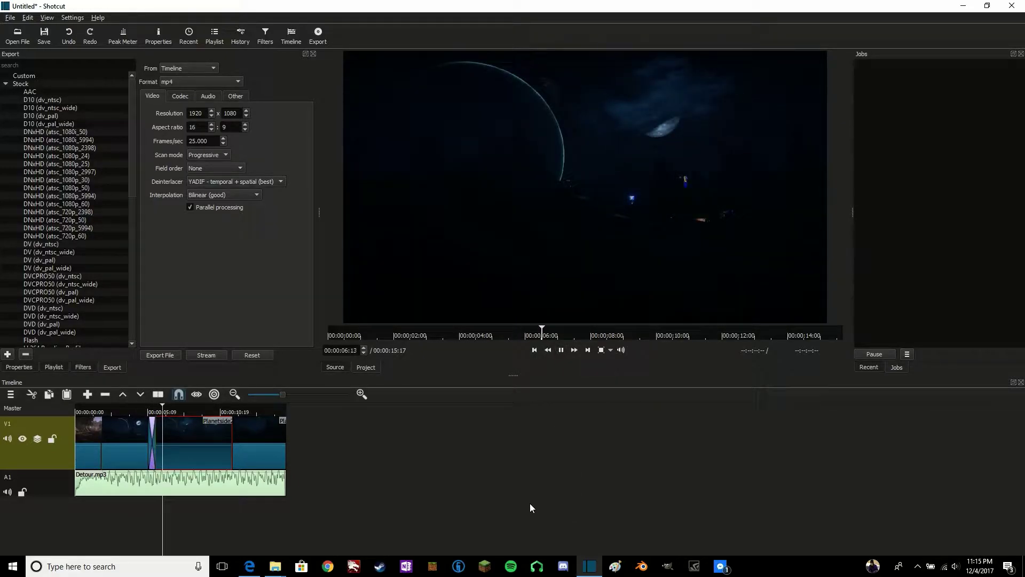
{"action": "left_click", "coordinate": [564, 351]}
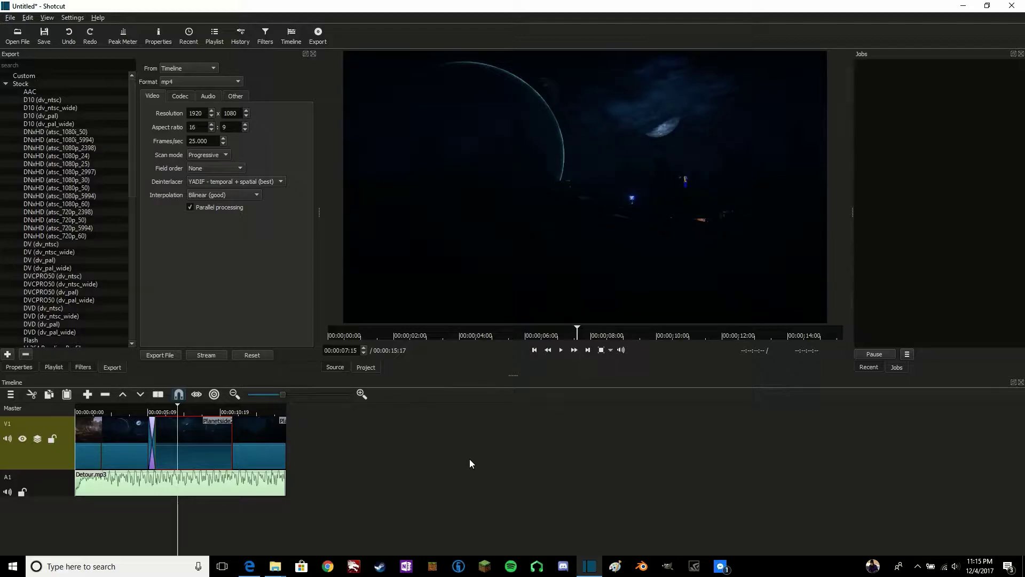
{"action": "key", "text": "ctrl+z"}
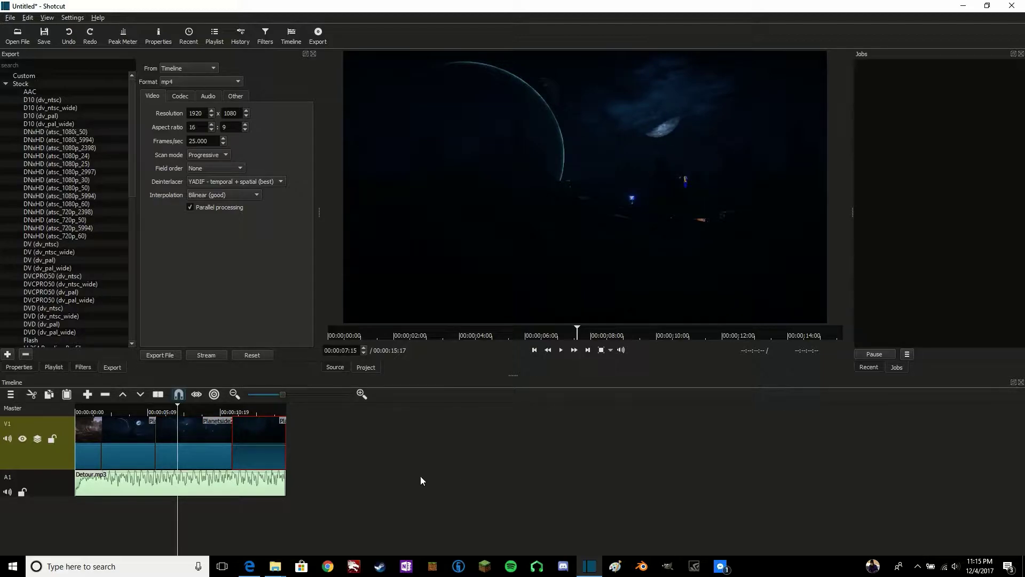
Set the 1920x1080 MP4 export to 60 fps and bring up the Export File save dialog
{"action": "left_click", "coordinate": [196, 394]}
Export the slideshow to the Desktop as Test.mp4, then close Shotcut once rendering finishes
{"action": "left_click", "coordinate": [160, 355]}
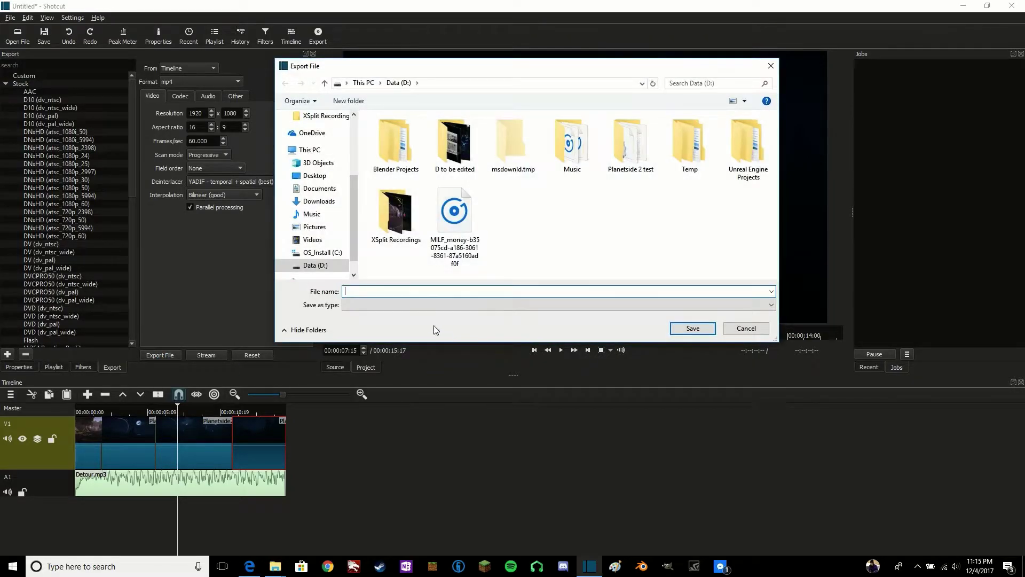
{"action": "left_click", "coordinate": [314, 176]}
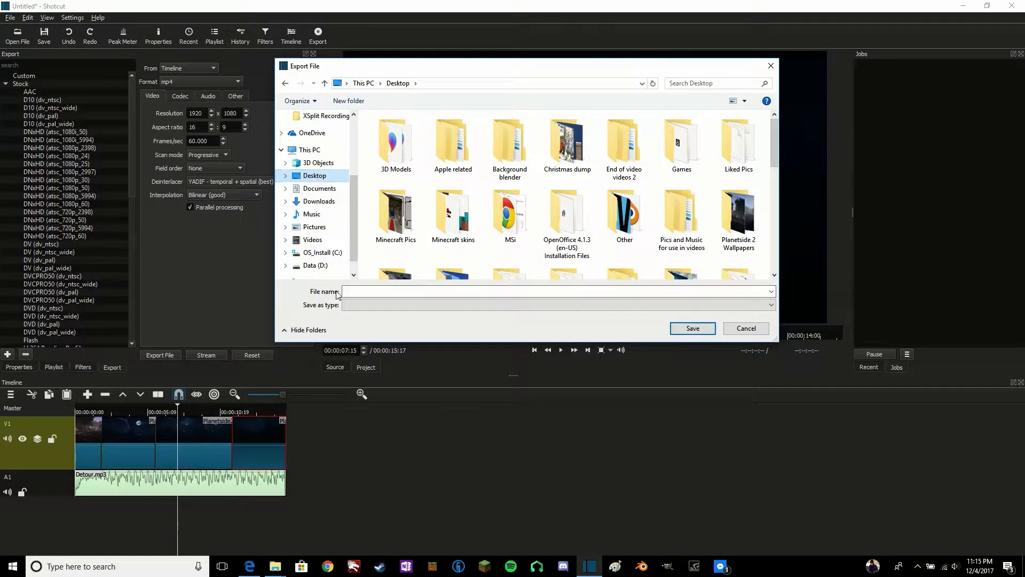
{"action": "left_click", "coordinate": [374, 291]}
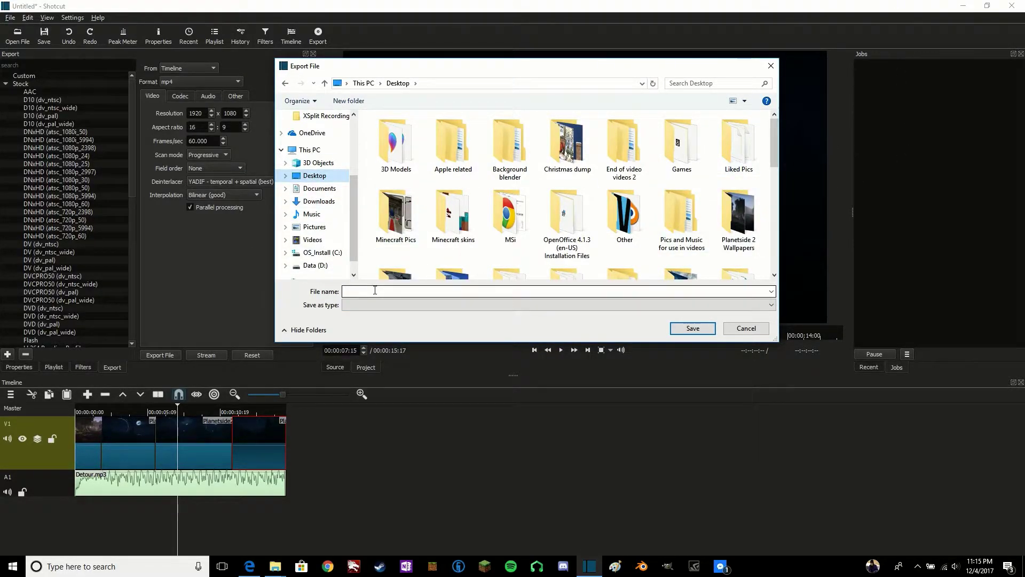
{"action": "type", "text": "Test"}
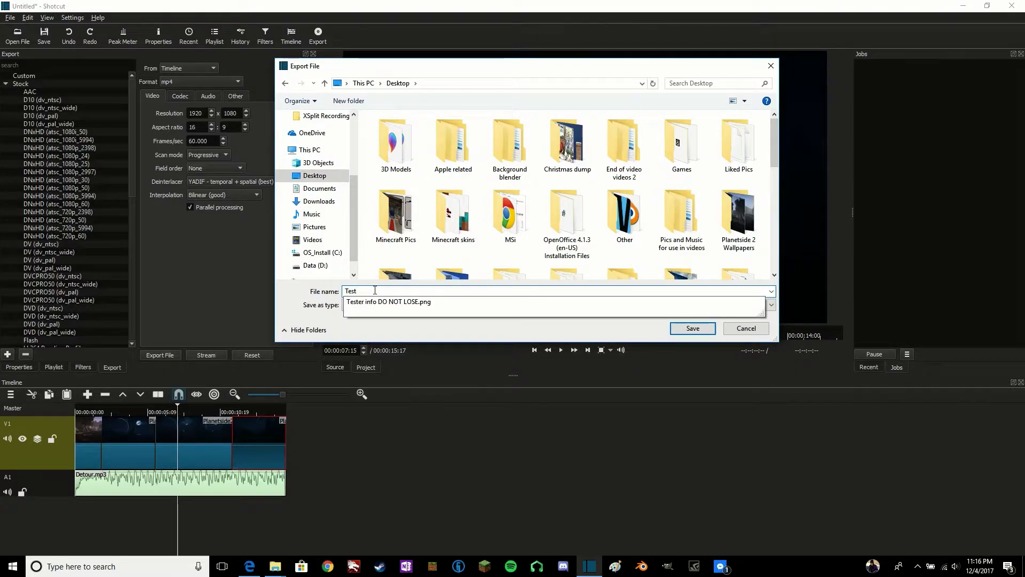
{"action": "left_click", "coordinate": [556, 322]}
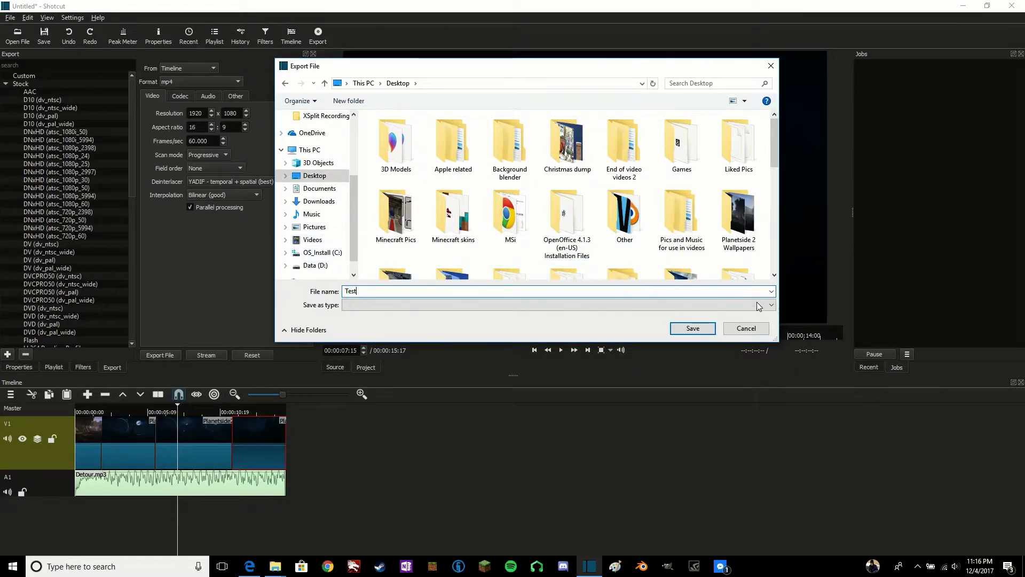
{"action": "left_click", "coordinate": [674, 335]}
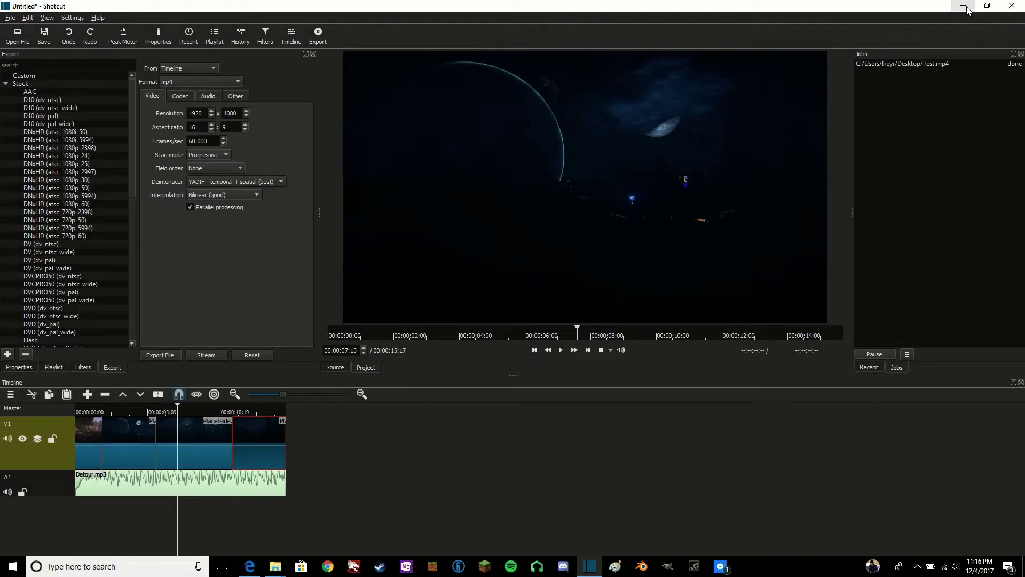
{"action": "left_click", "coordinate": [1011, 6]}
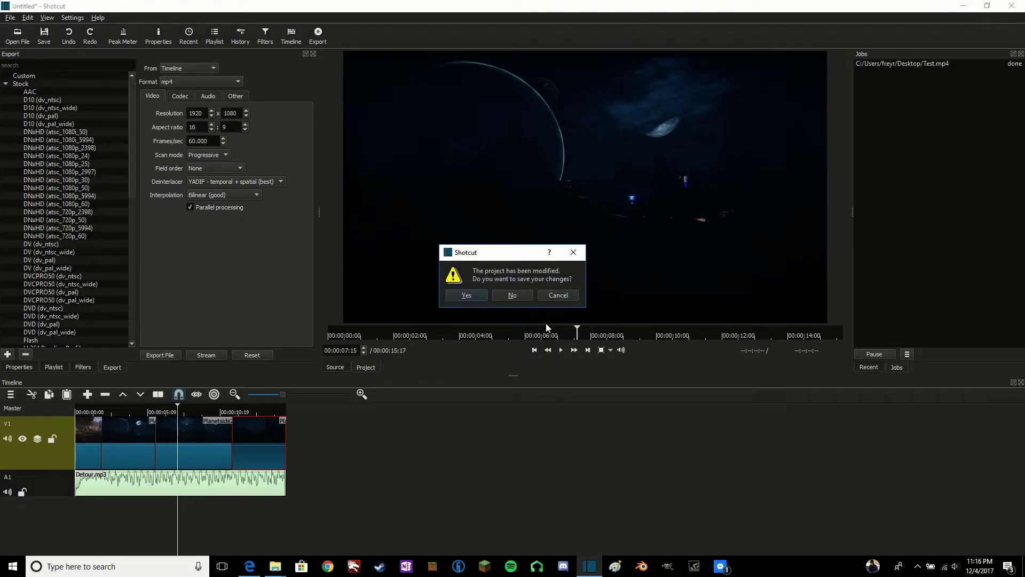
Discard the unsaved project changes, and move the Music and screenshots folder windows aside
{"action": "left_click", "coordinate": [512, 295]}
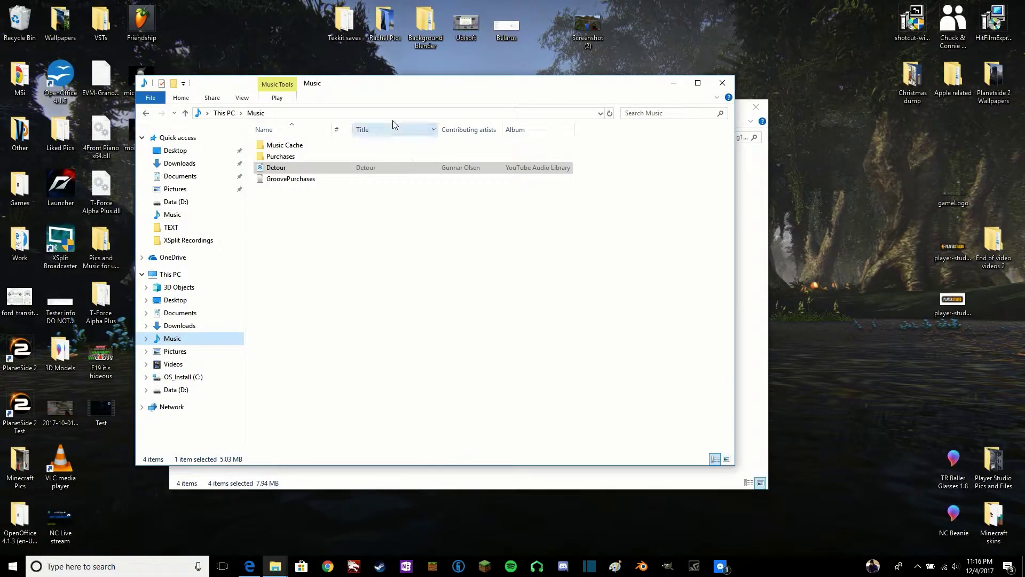
{"action": "left_click_drag", "start_coordinate": [394, 89], "coordinate": [599, 82]}
{"action": "left_click_drag", "start_coordinate": [276, 107], "coordinate": [515, 109]}
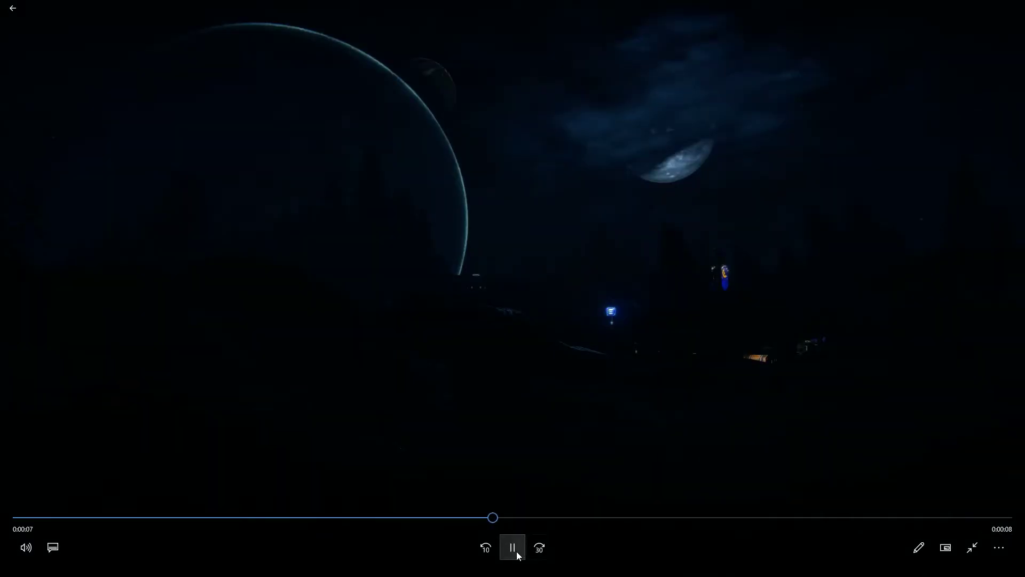
Close the player and check Test video's Details: 1920×1080, 60 frames/second, 15 seconds long
{"action": "left_click", "coordinate": [1013, 8]}
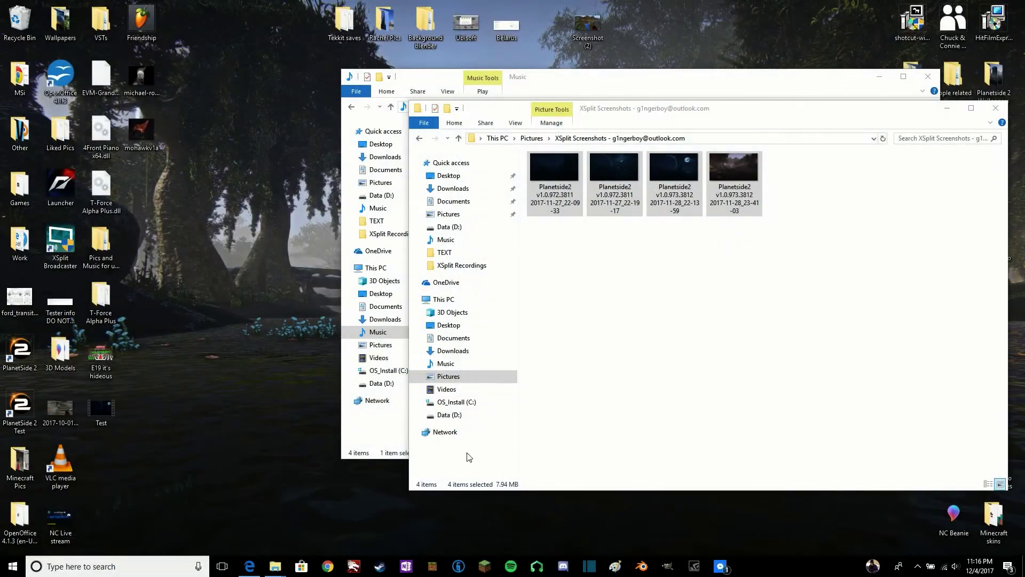
{"action": "right_click", "coordinate": [100, 411]}
{"action": "left_click", "coordinate": [152, 398]}
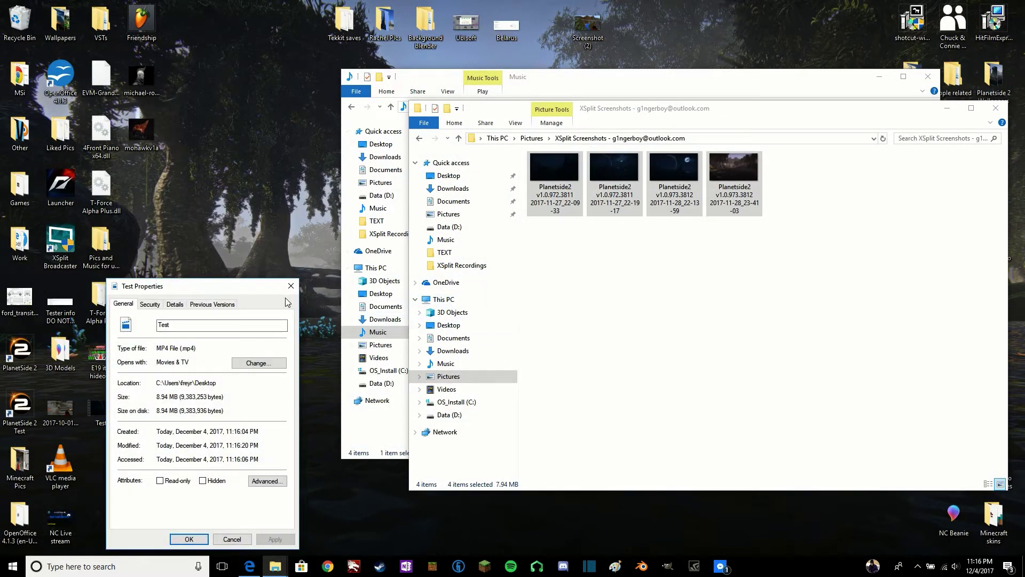
{"action": "left_click_drag", "start_coordinate": [278, 286], "coordinate": [463, 167]}
{"action": "left_click", "coordinate": [361, 185]}
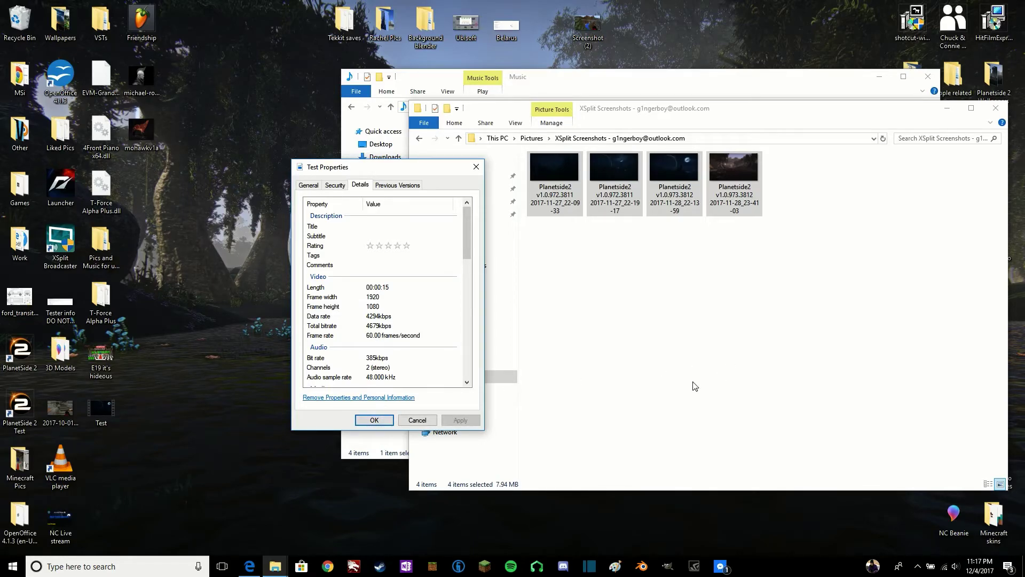
Close the Test properties window and the screenshots folder window
{"action": "left_click", "coordinate": [375, 420]}
{"action": "left_click_drag", "start_coordinate": [902, 116], "coordinate": [701, 105]}
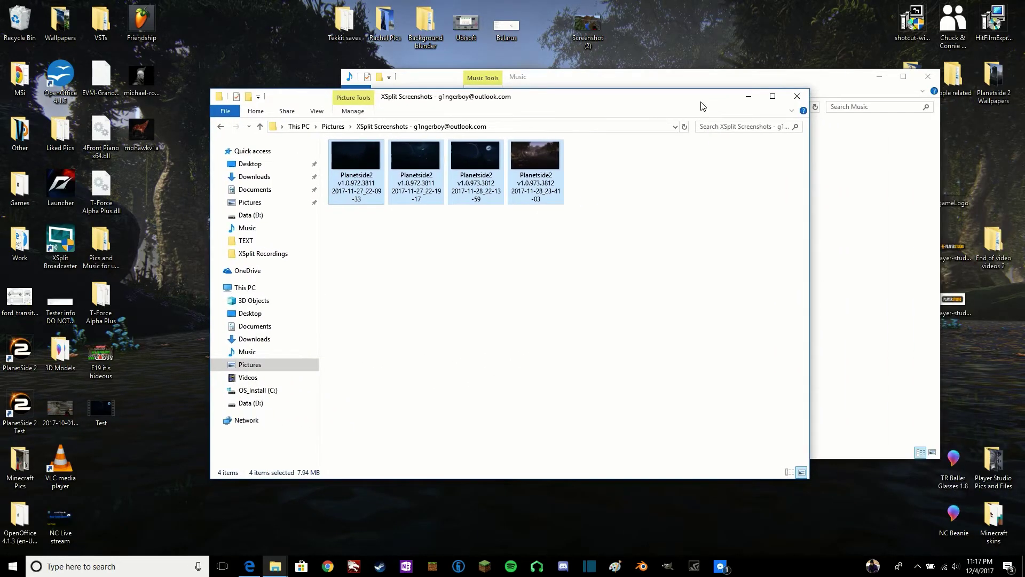
{"action": "left_click", "coordinate": [797, 96]}
{"action": "left_click", "coordinate": [927, 77]}
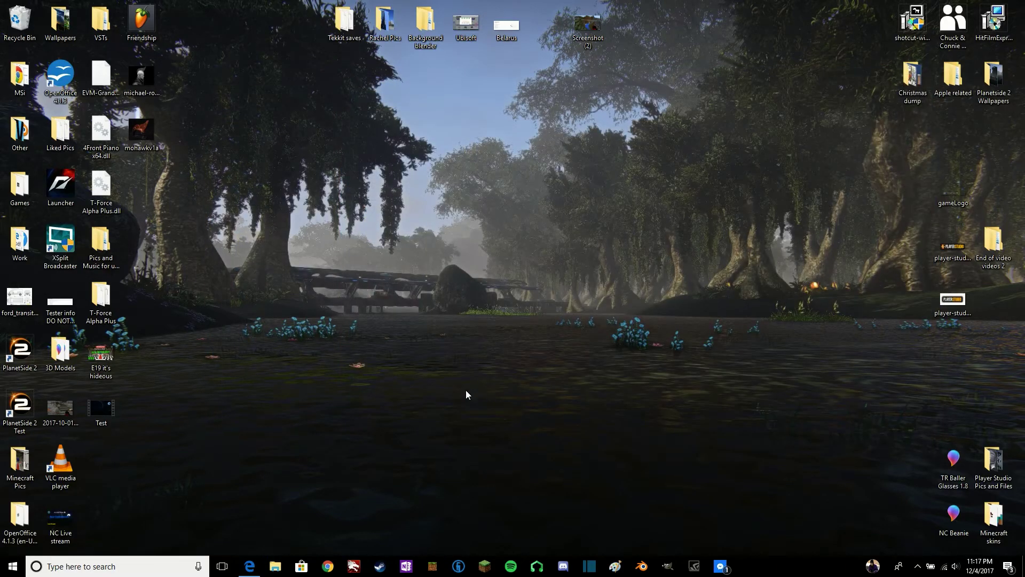